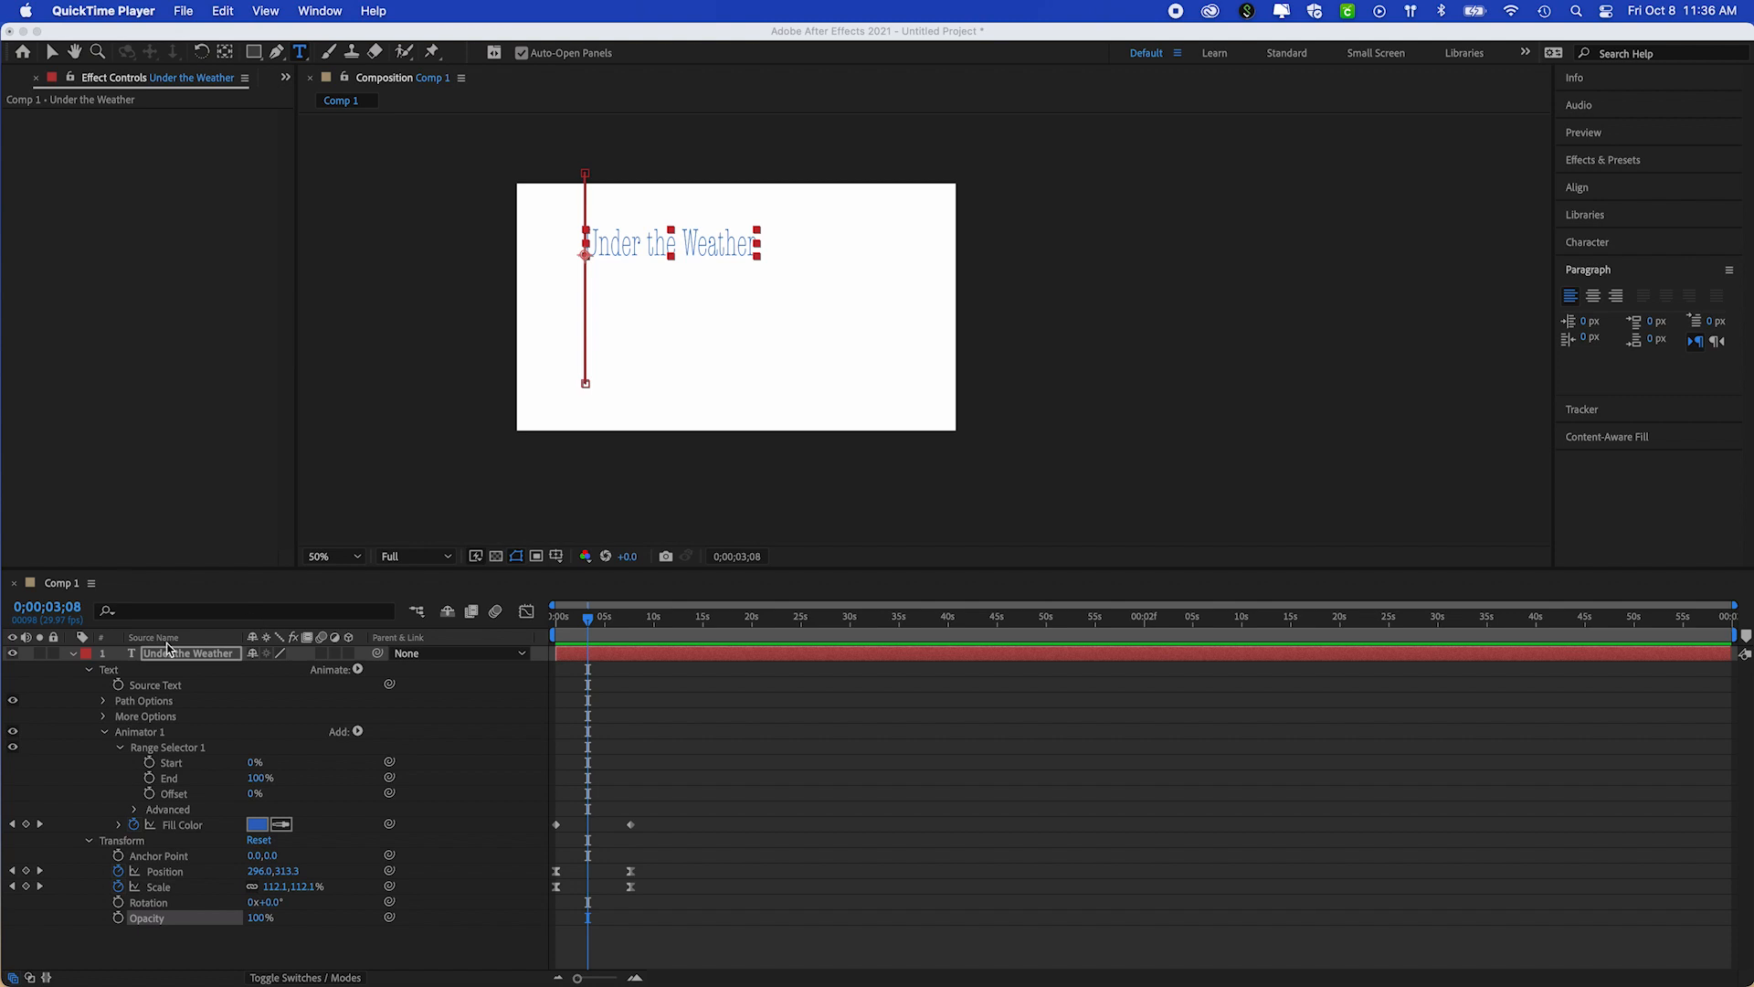
Collapse the properties of the Under the Weather text layer and hide the layer in the composition
{"action": "left_click", "coordinate": [75, 660]}
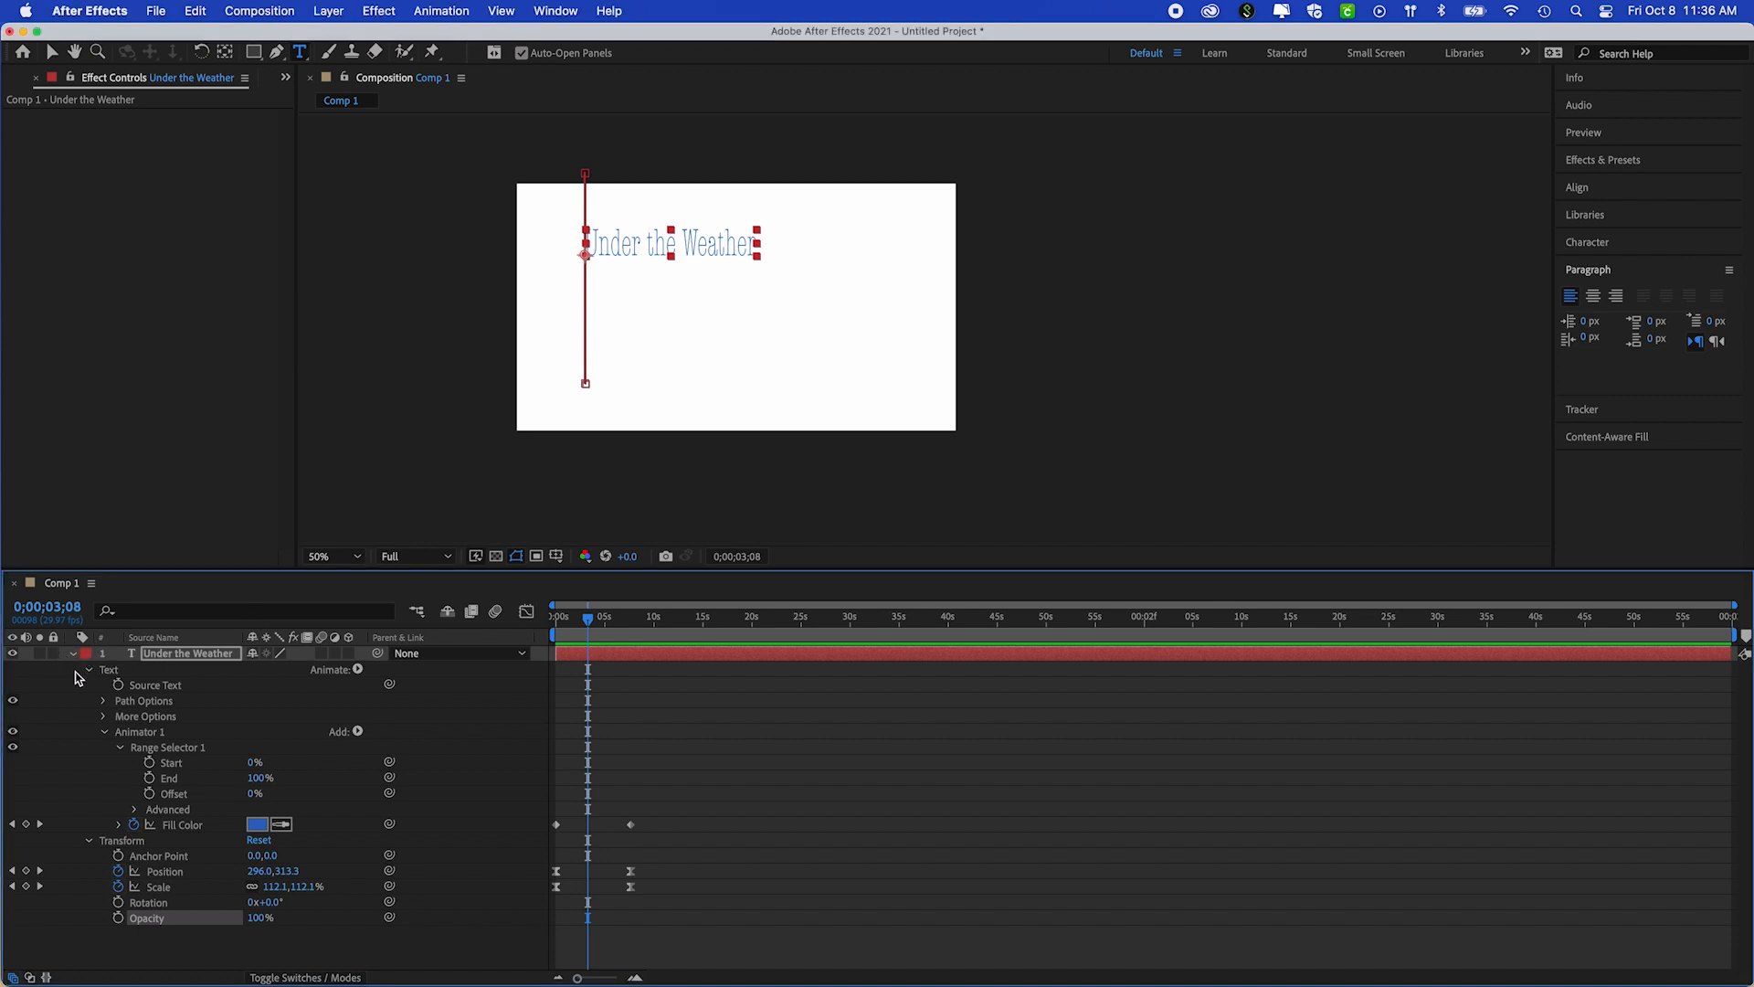
{"action": "left_click", "coordinate": [75, 654]}
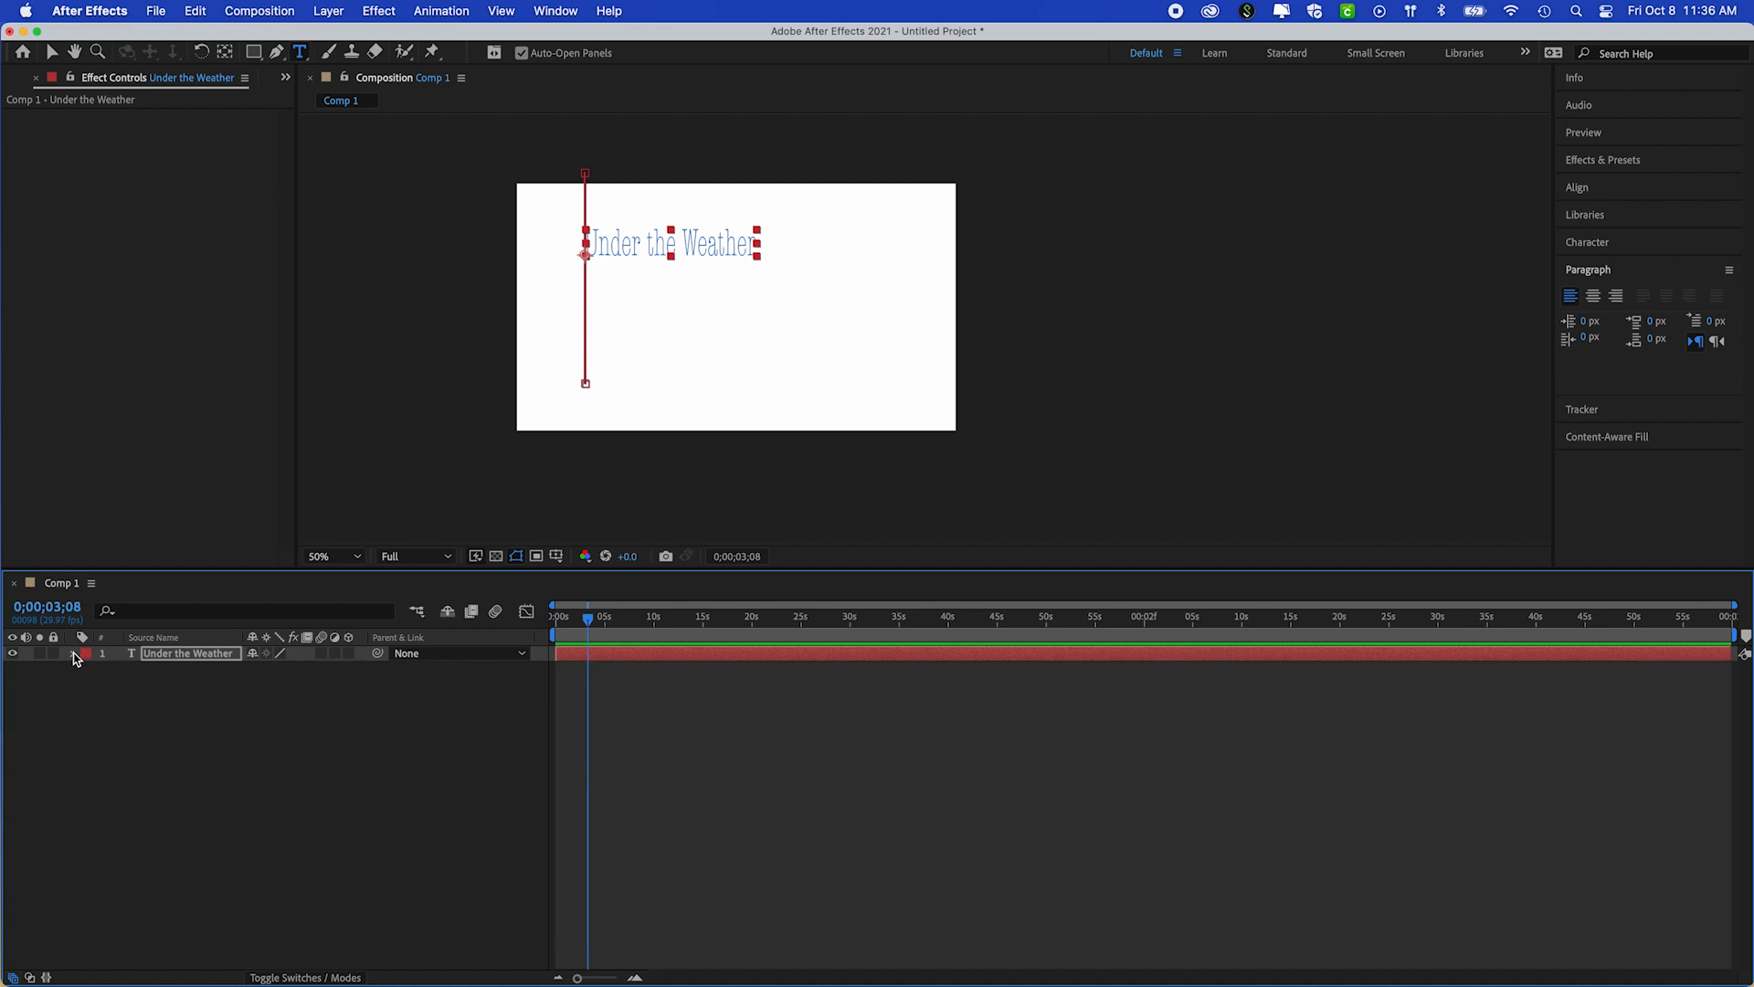
{"action": "left_click", "coordinate": [12, 654]}
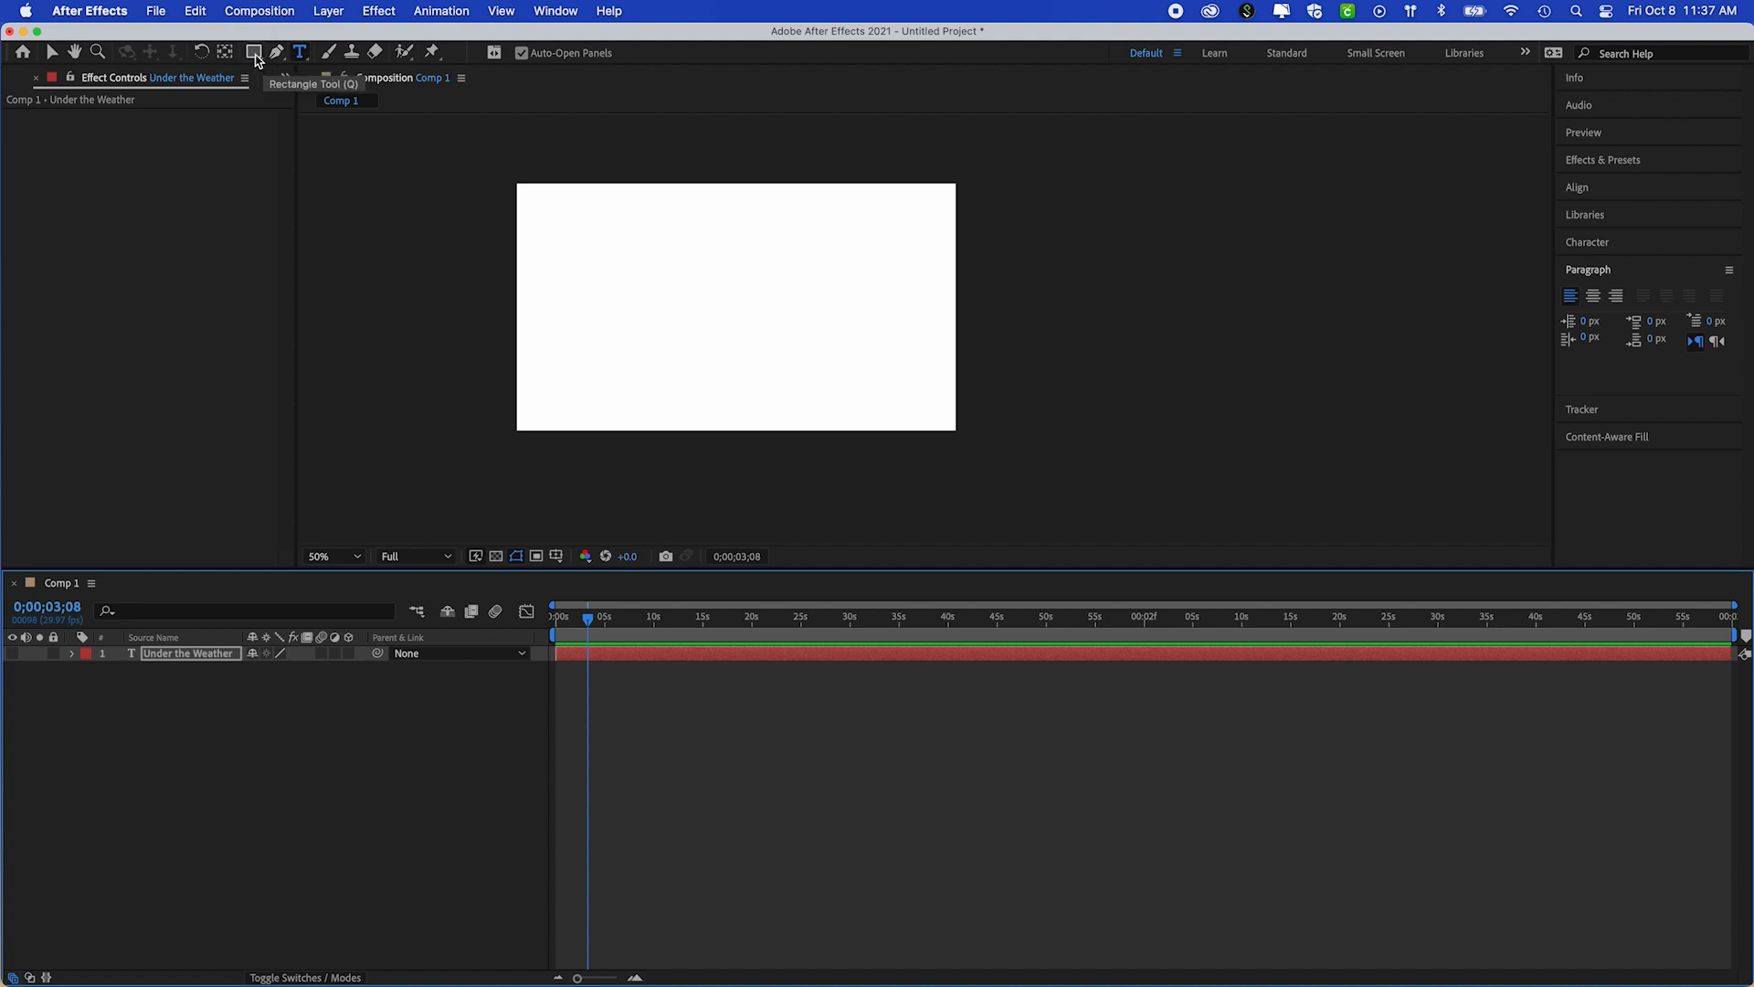
Start an open mask path on the text layer with the Pen tool, curving its first crest near the composition's left side
{"action": "left_click", "coordinate": [254, 52]}
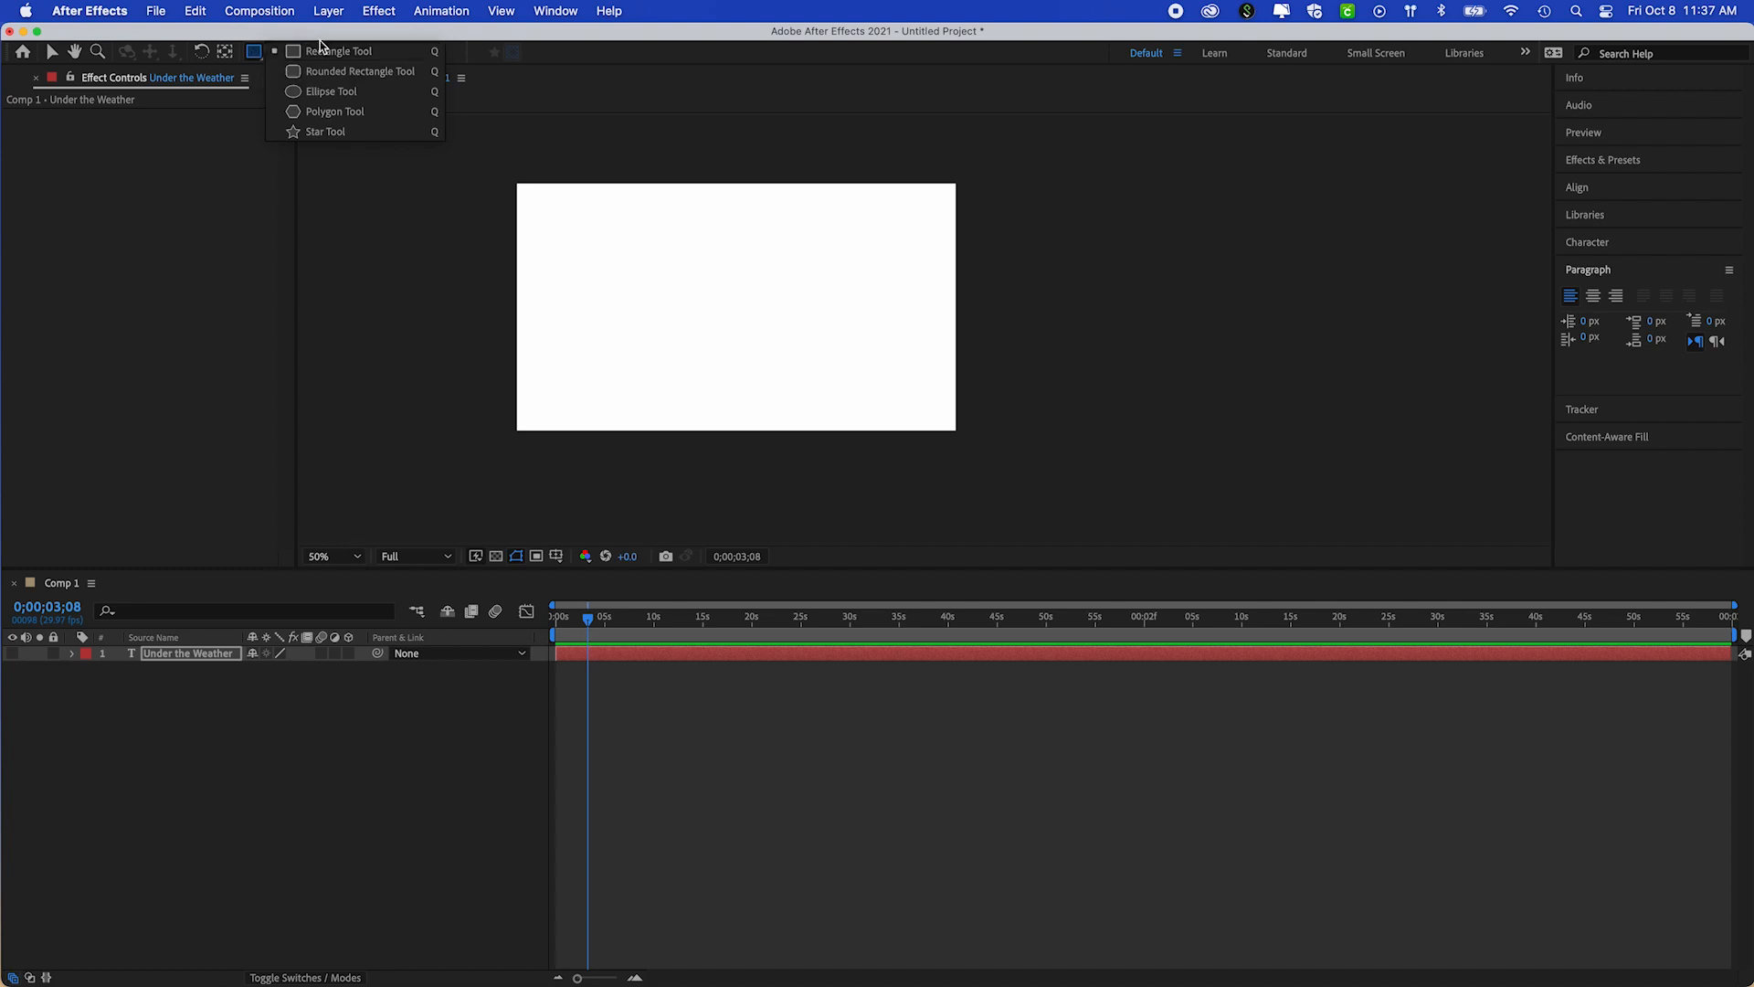
{"action": "left_click", "coordinate": [254, 55]}
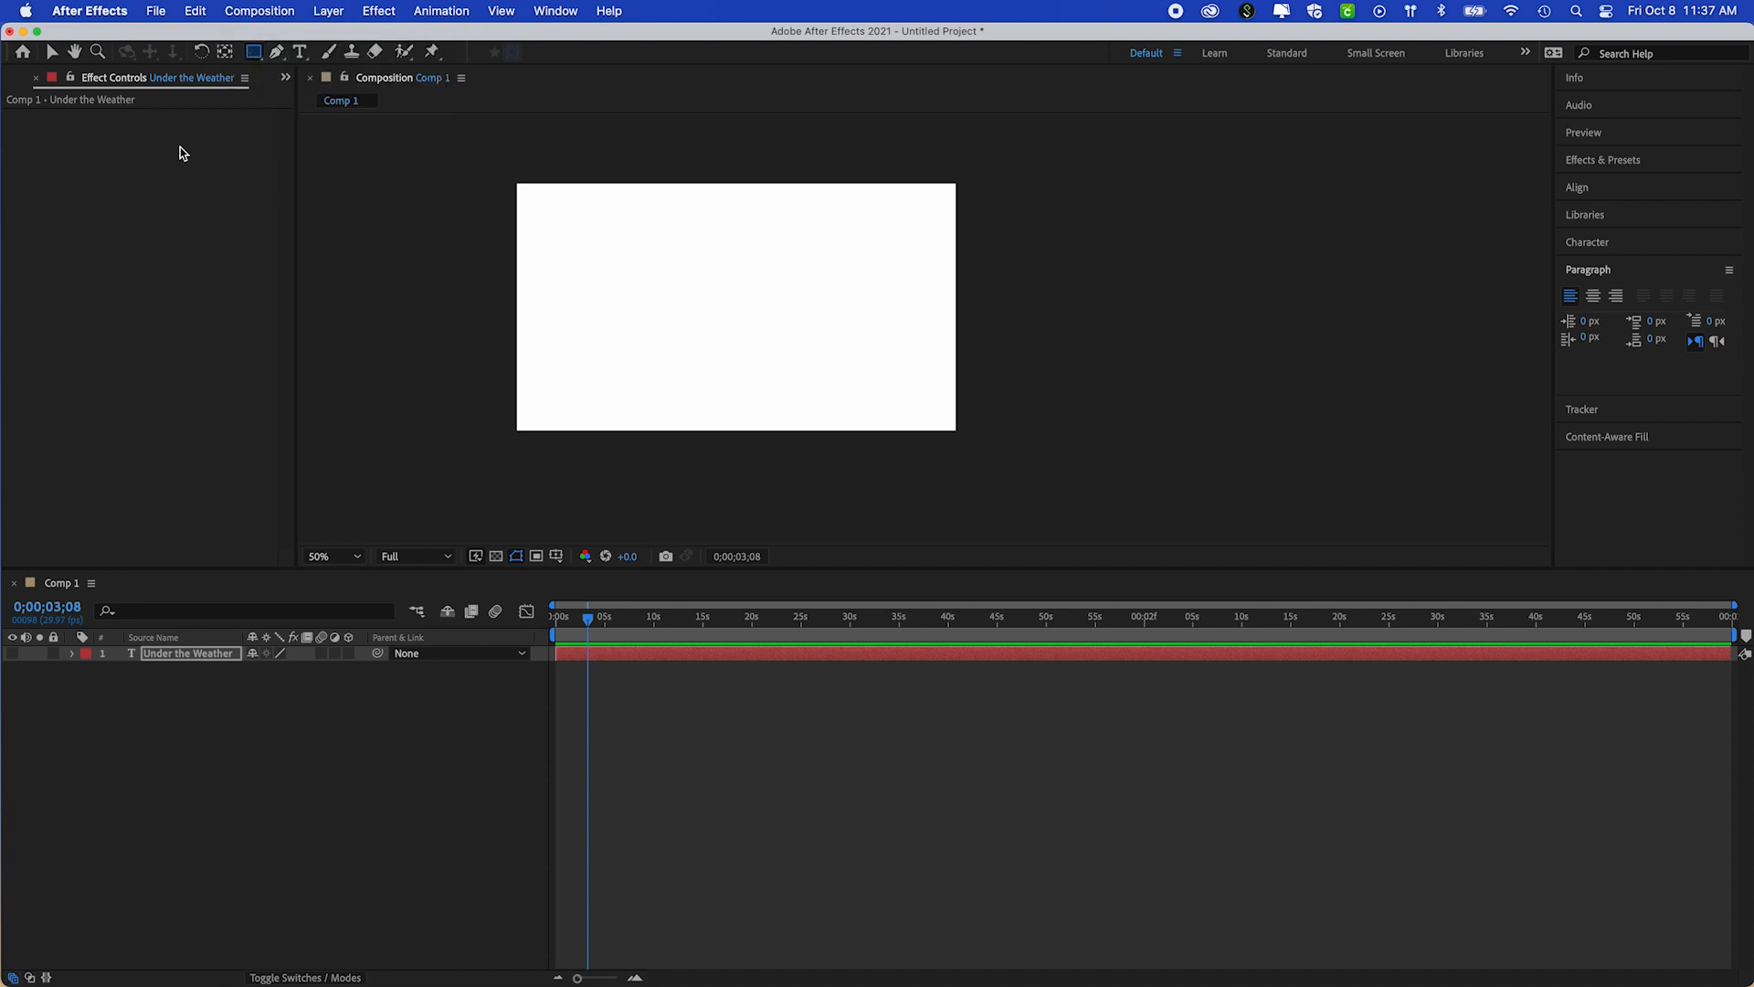
{"action": "left_click", "coordinate": [275, 57]}
{"action": "left_click", "coordinate": [535, 337]}
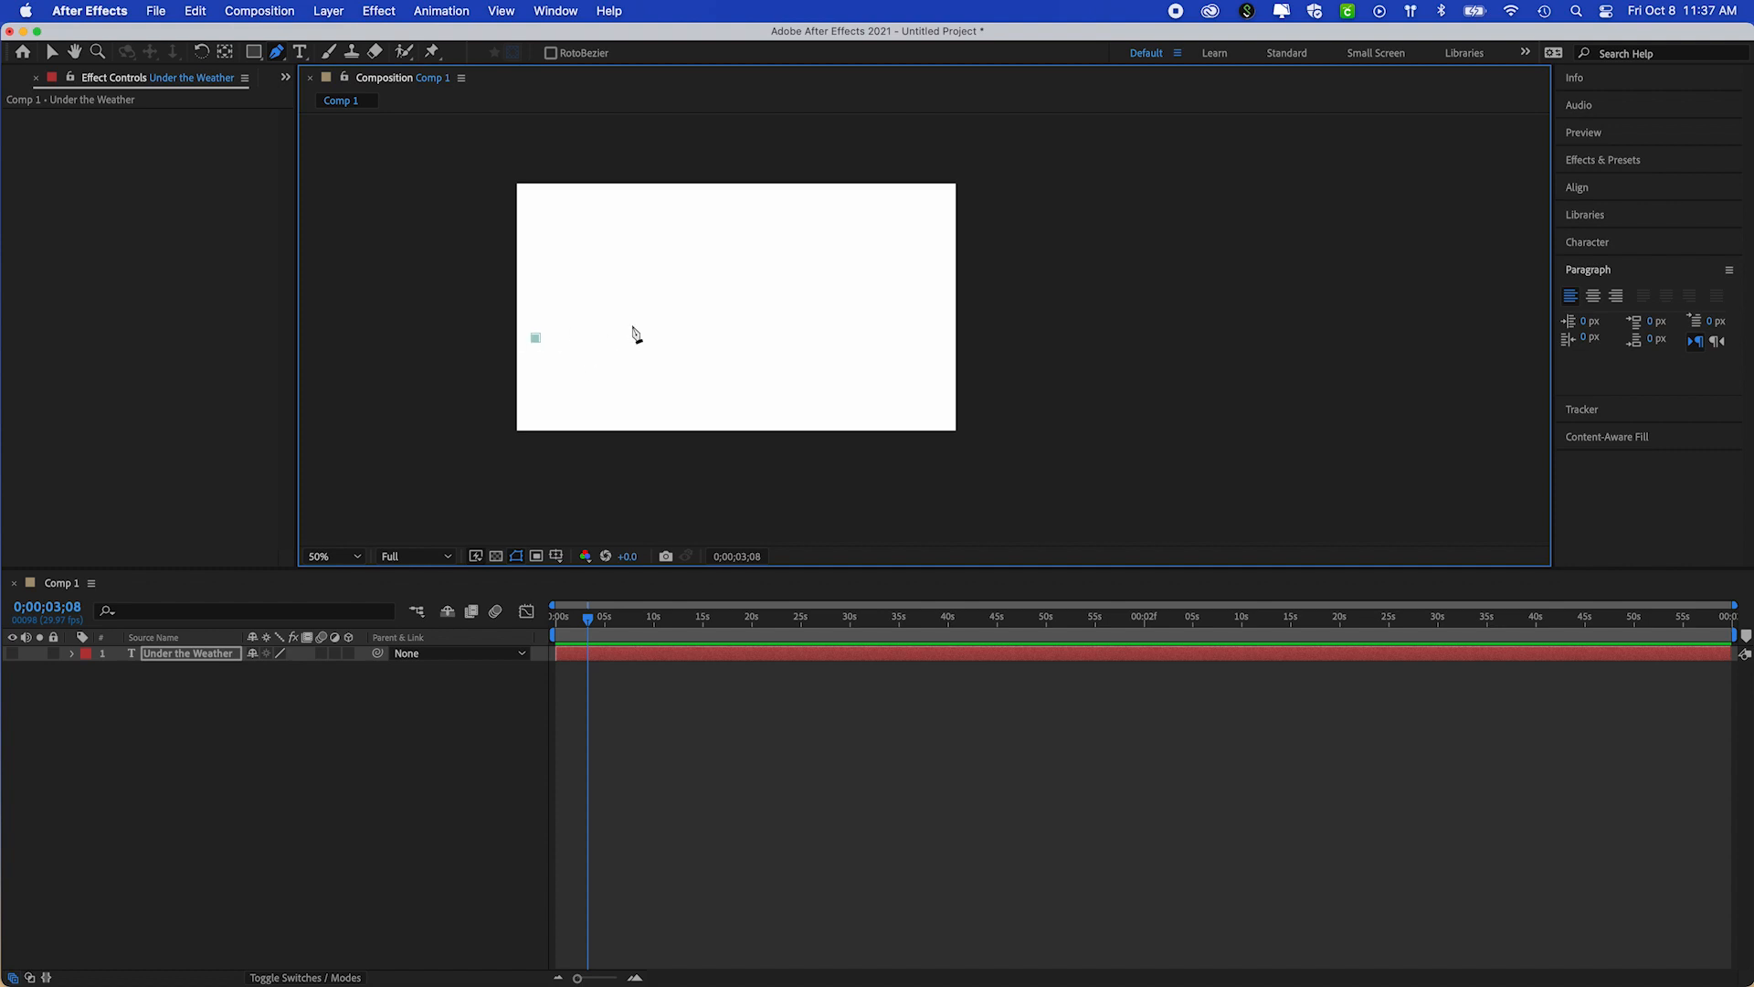
{"action": "left_click", "coordinate": [609, 311]}
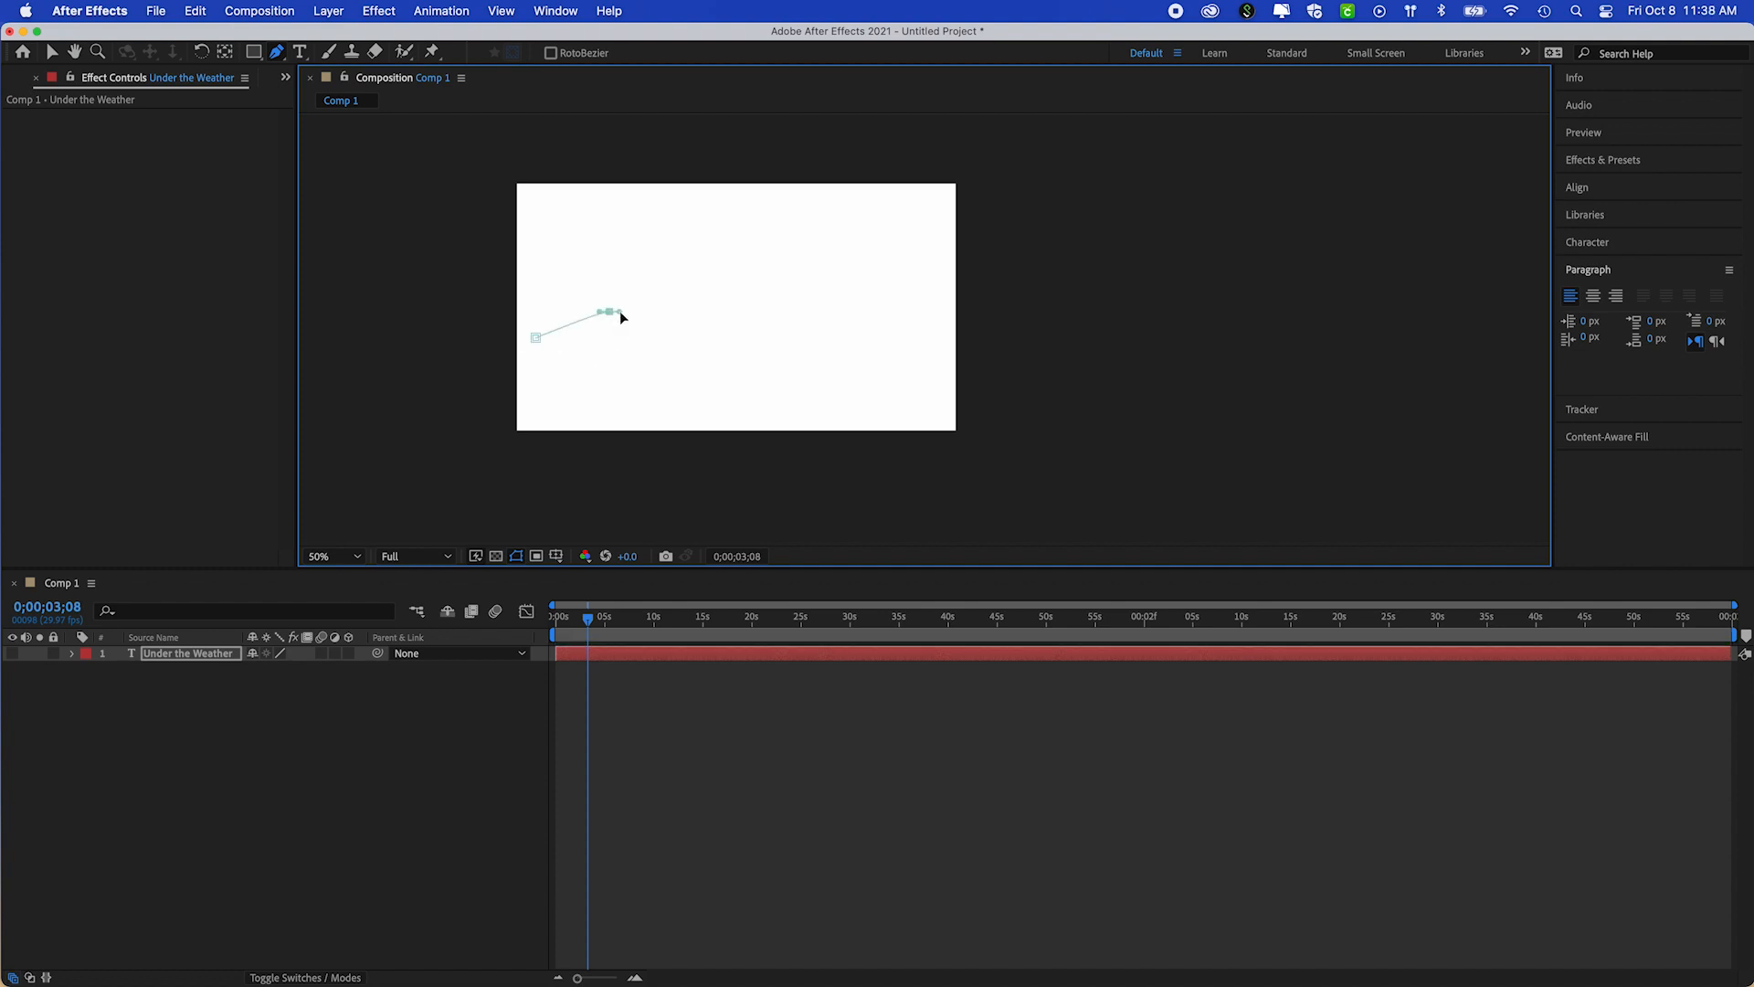
{"action": "left_click_drag", "start_coordinate": [633, 311], "coordinate": [647, 313]}
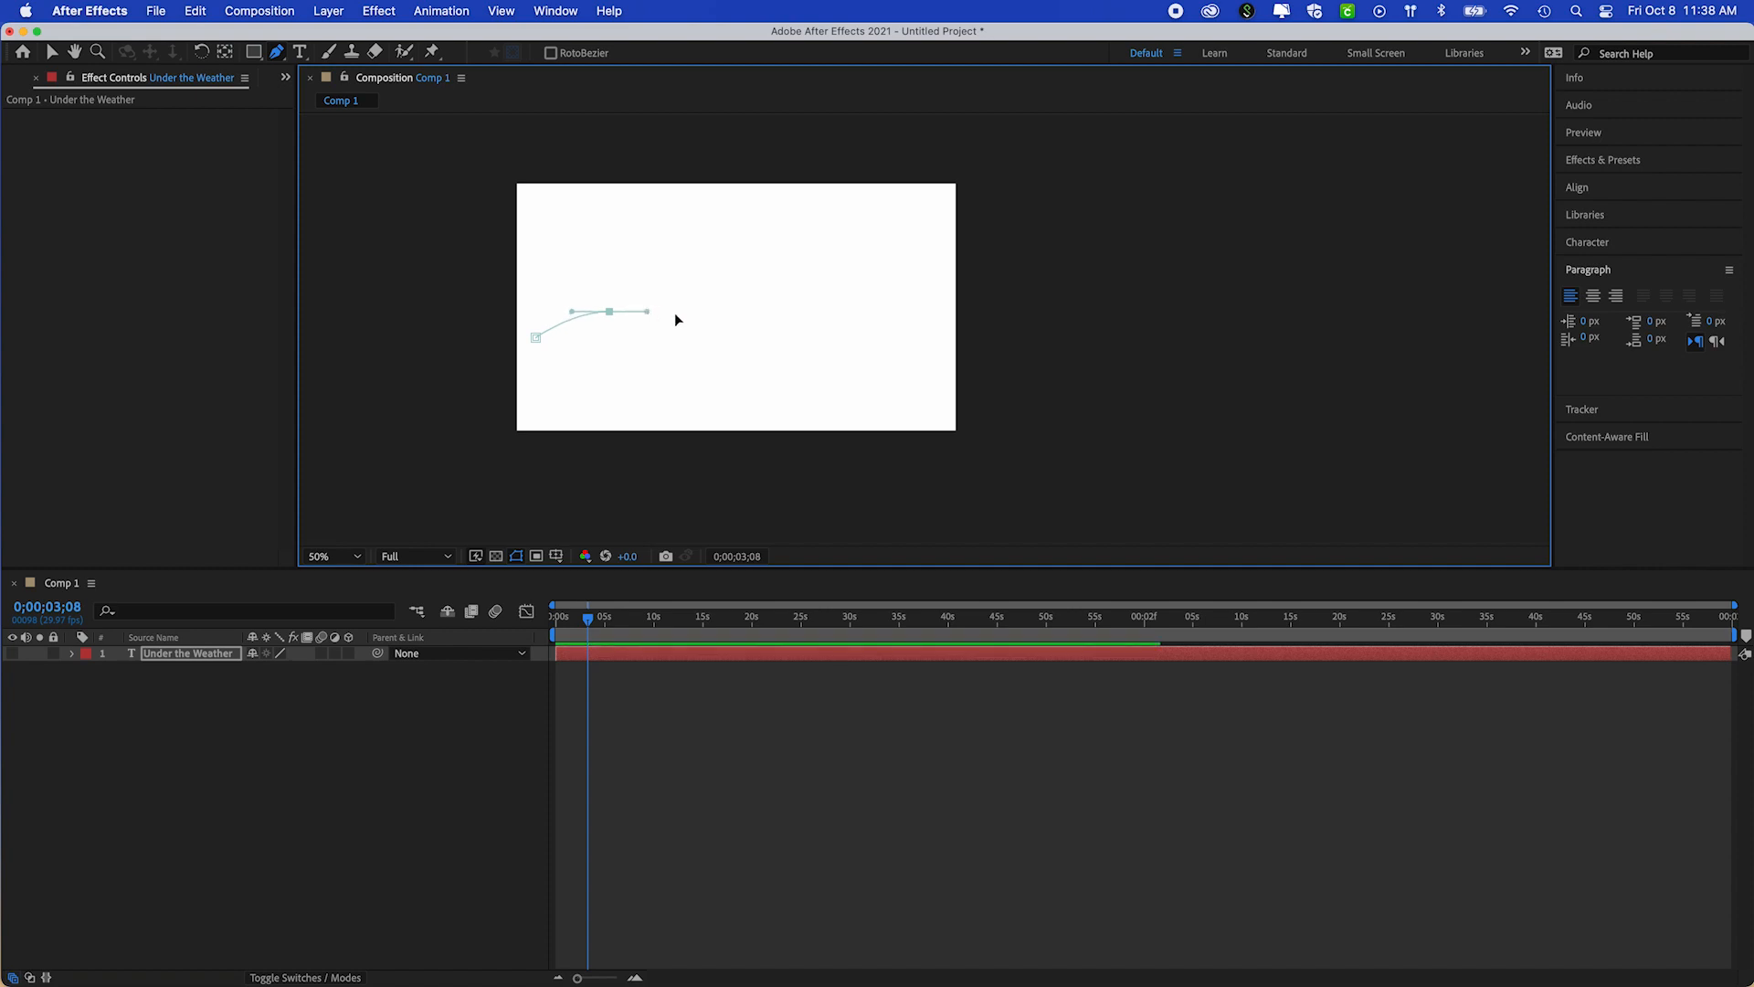
{"action": "left_click", "coordinate": [673, 343]}
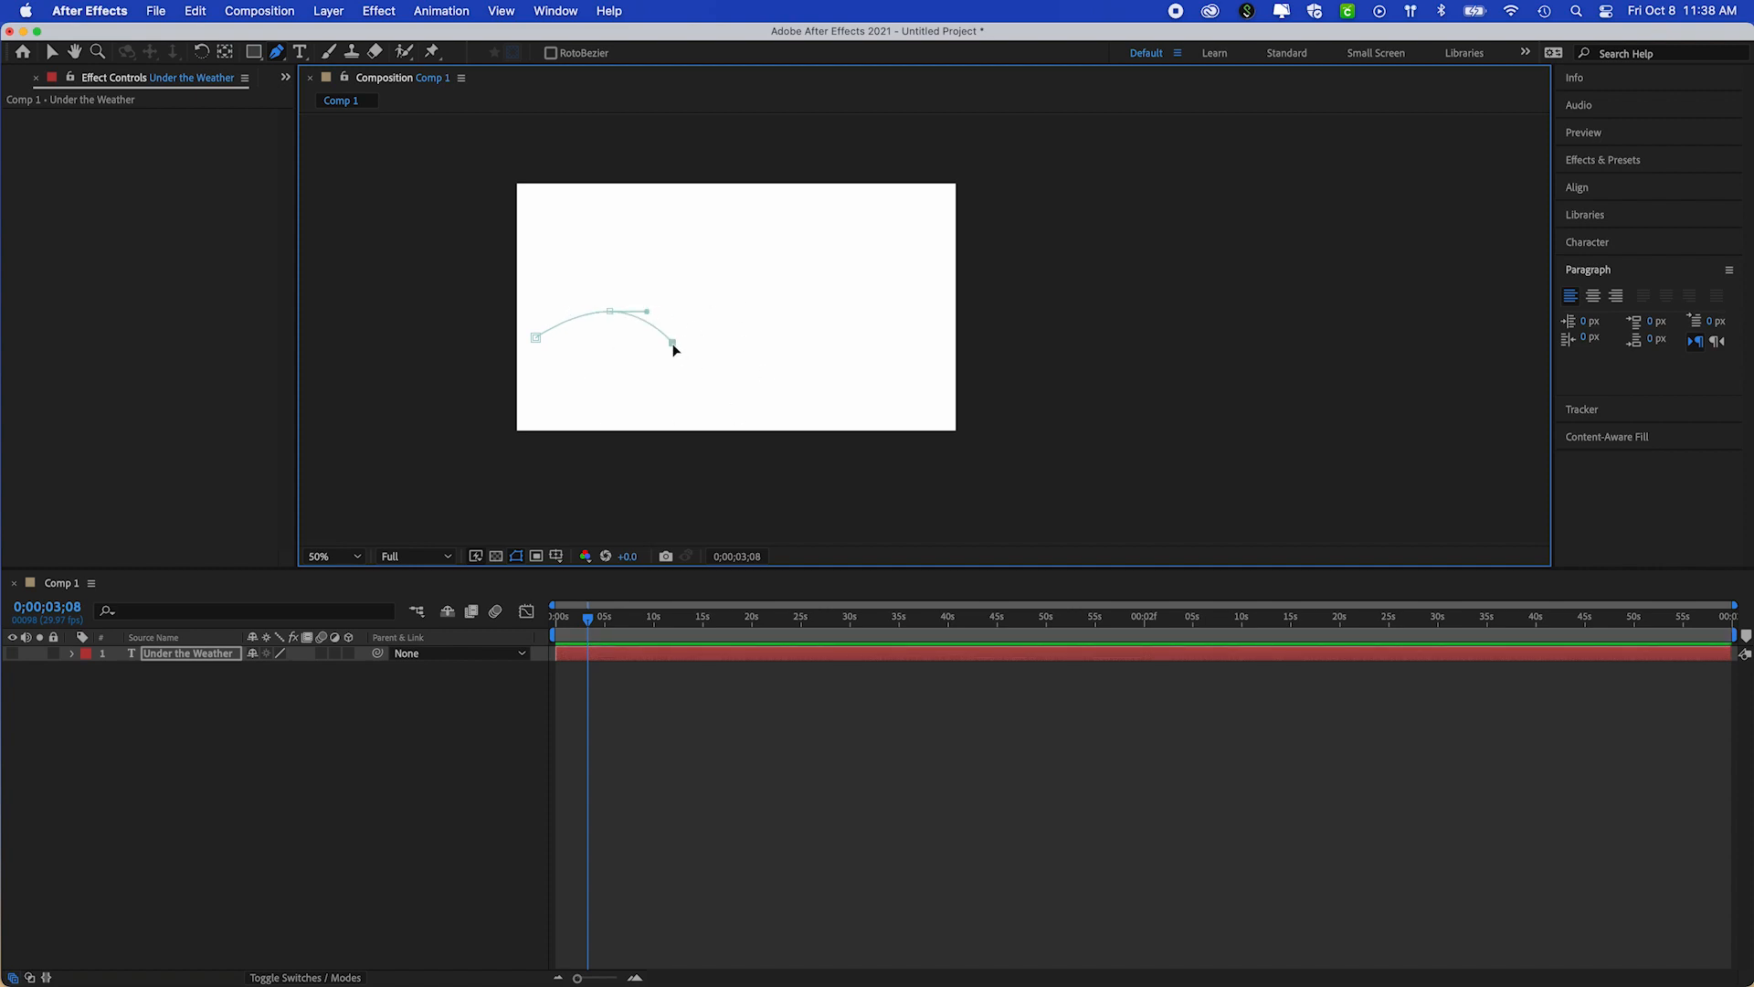
{"action": "left_click", "coordinate": [740, 319]}
{"action": "key", "text": "super+z"}
{"action": "key", "text": "super+z"}
Continue the mask path as a smooth wave across the composition to near its right edge, and show the text layer again
{"action": "left_click", "coordinate": [667, 336]}
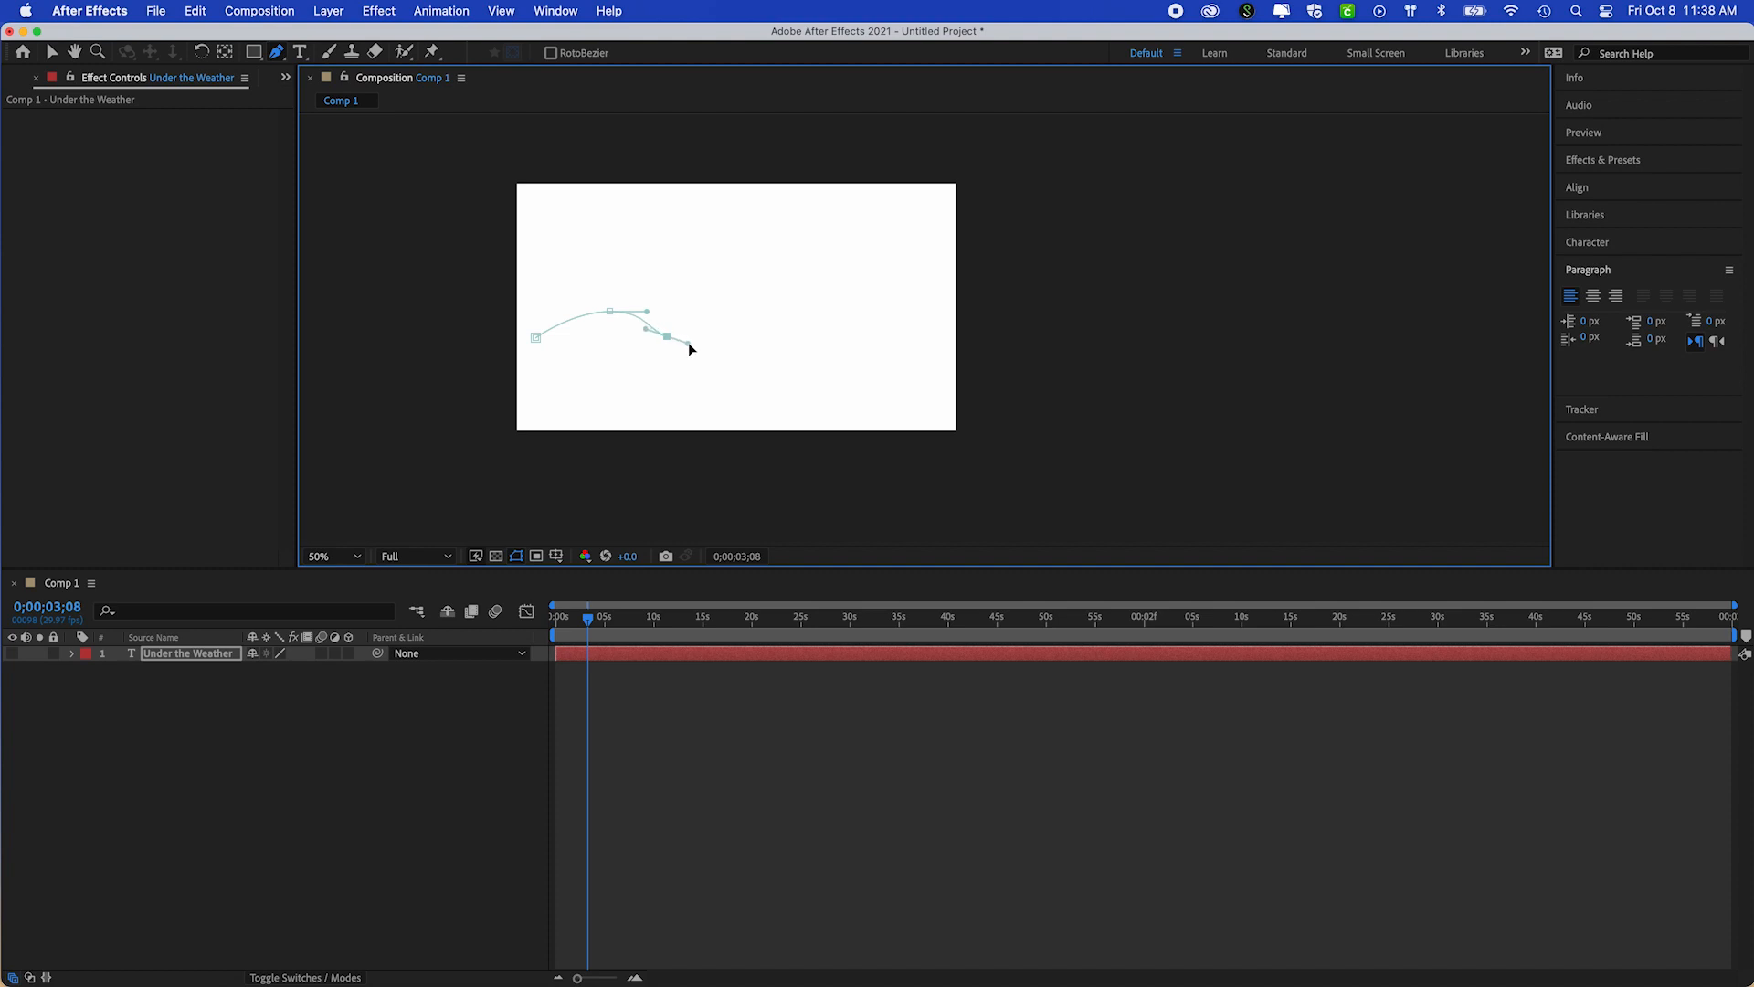
{"action": "left_click_drag", "start_coordinate": [754, 307], "coordinate": [840, 343]}
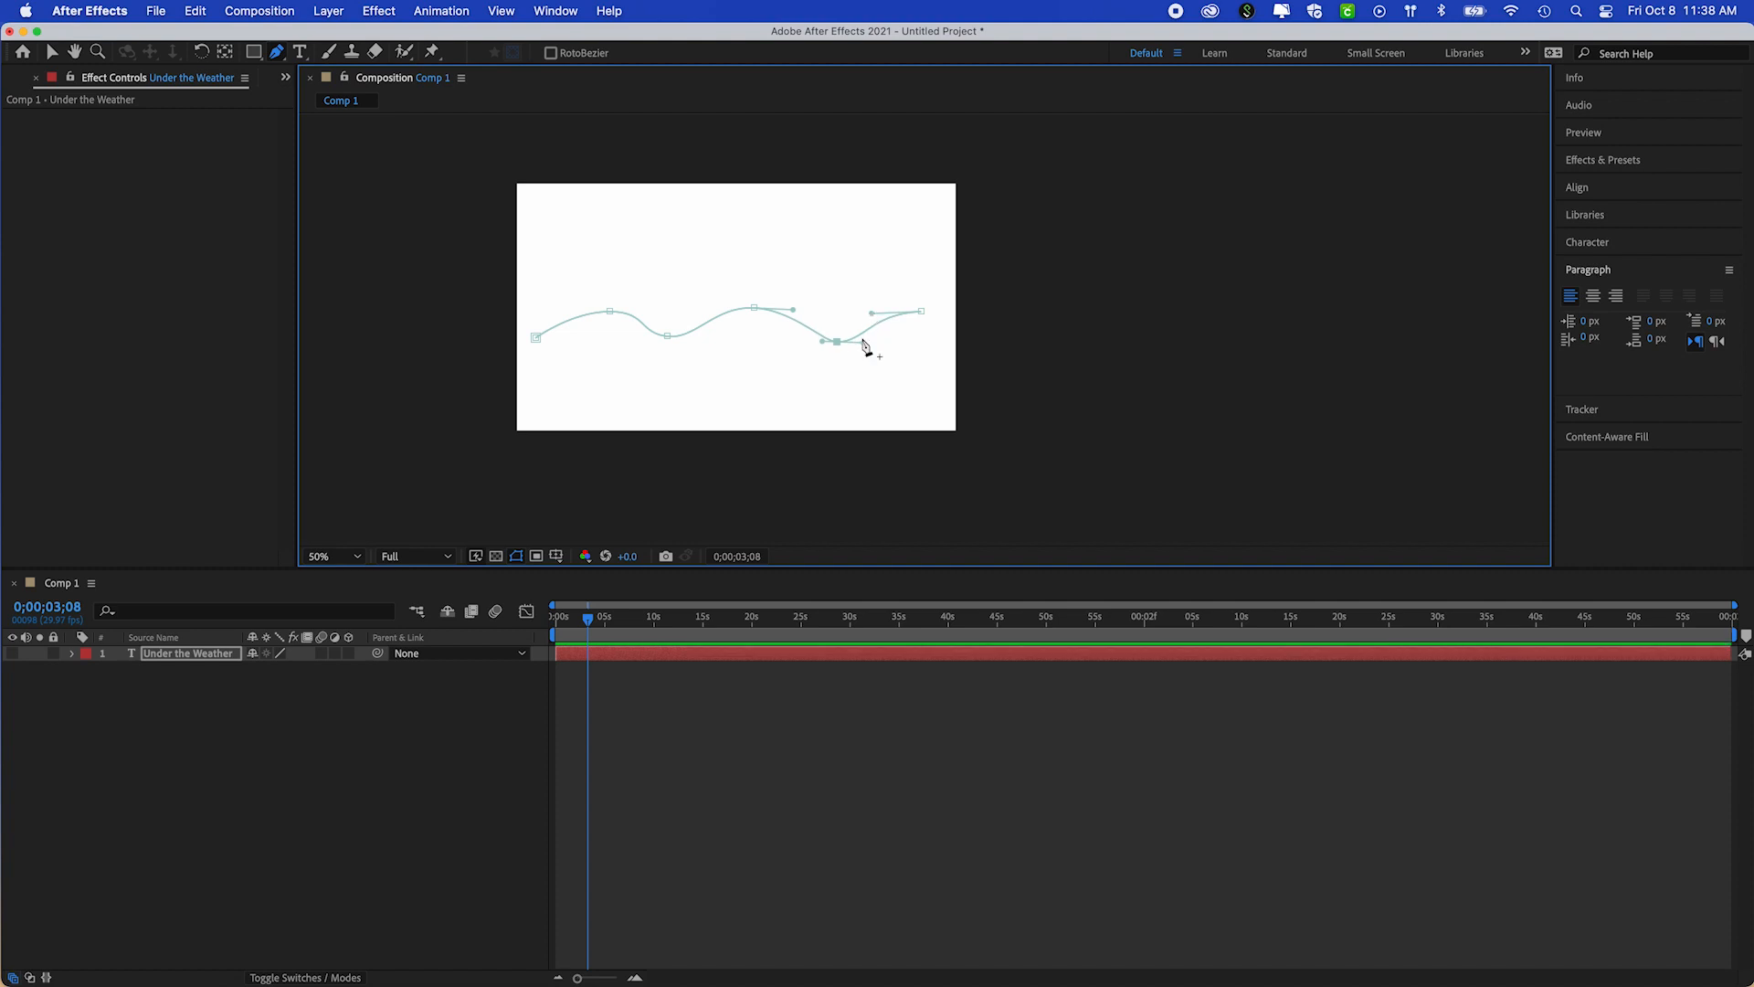
{"action": "left_click_drag", "start_coordinate": [863, 344], "coordinate": [860, 341]}
{"action": "left_click", "coordinate": [12, 654]}
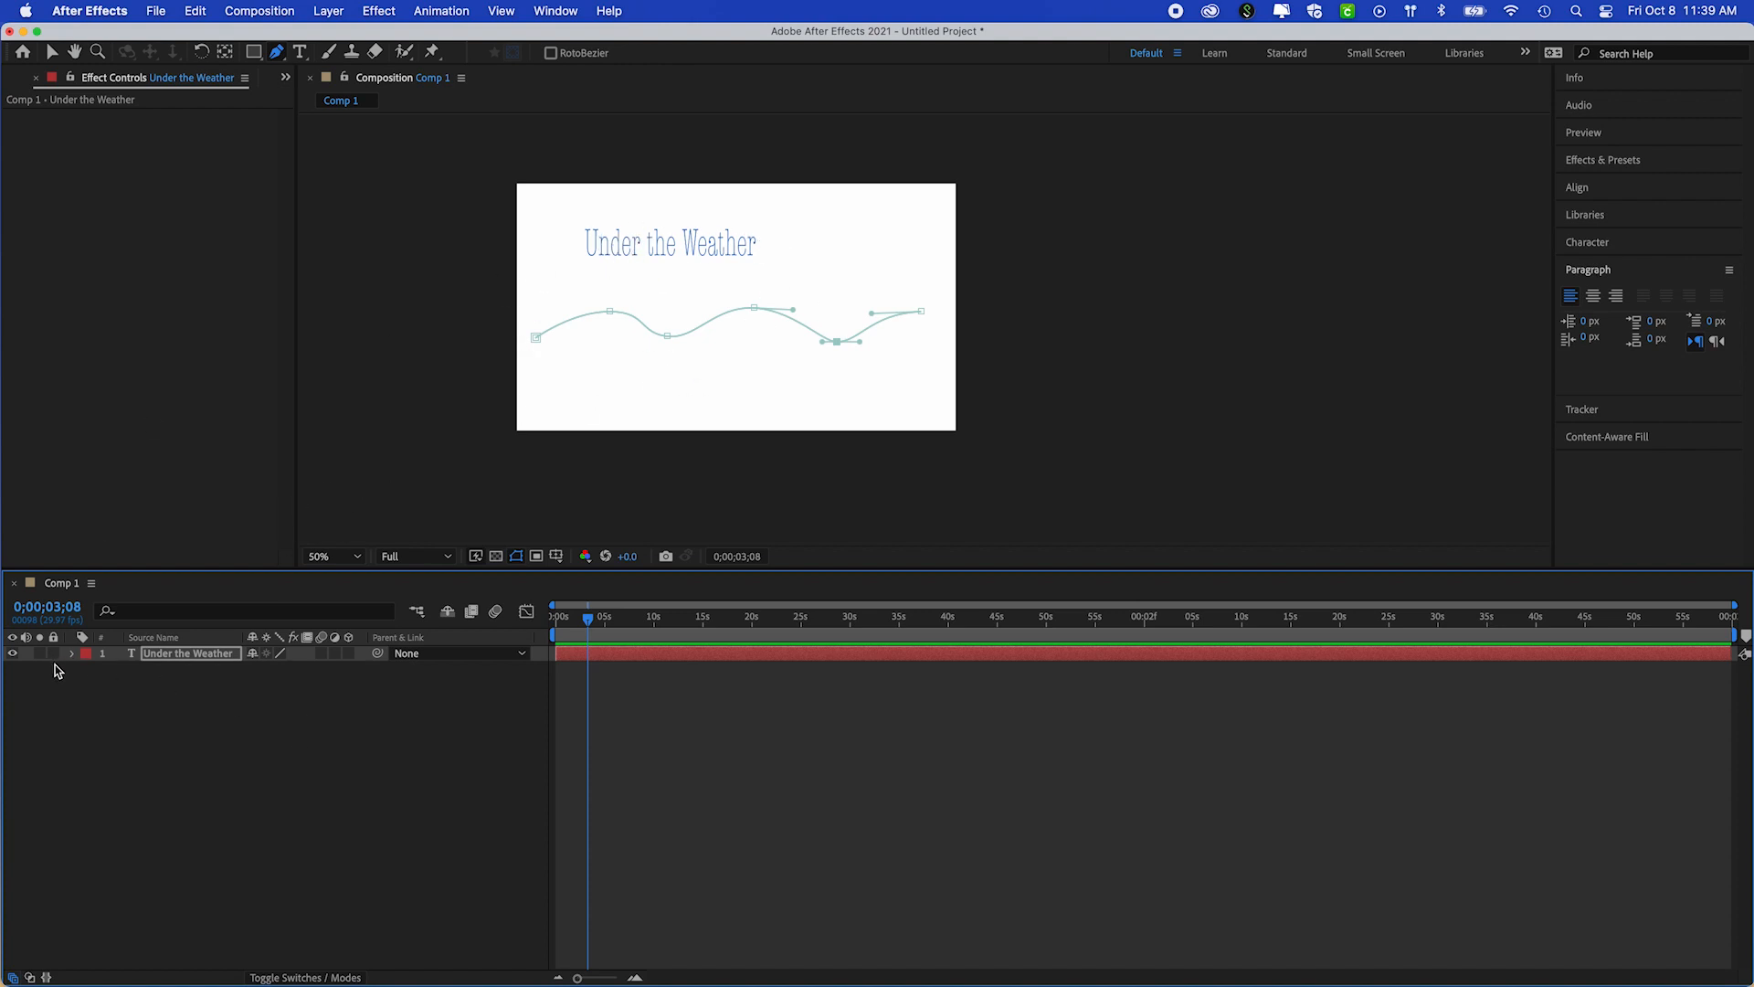
Draw a wavy Pen path with no layer selected and delete the resulting shape layer
{"action": "left_click", "coordinate": [185, 759]}
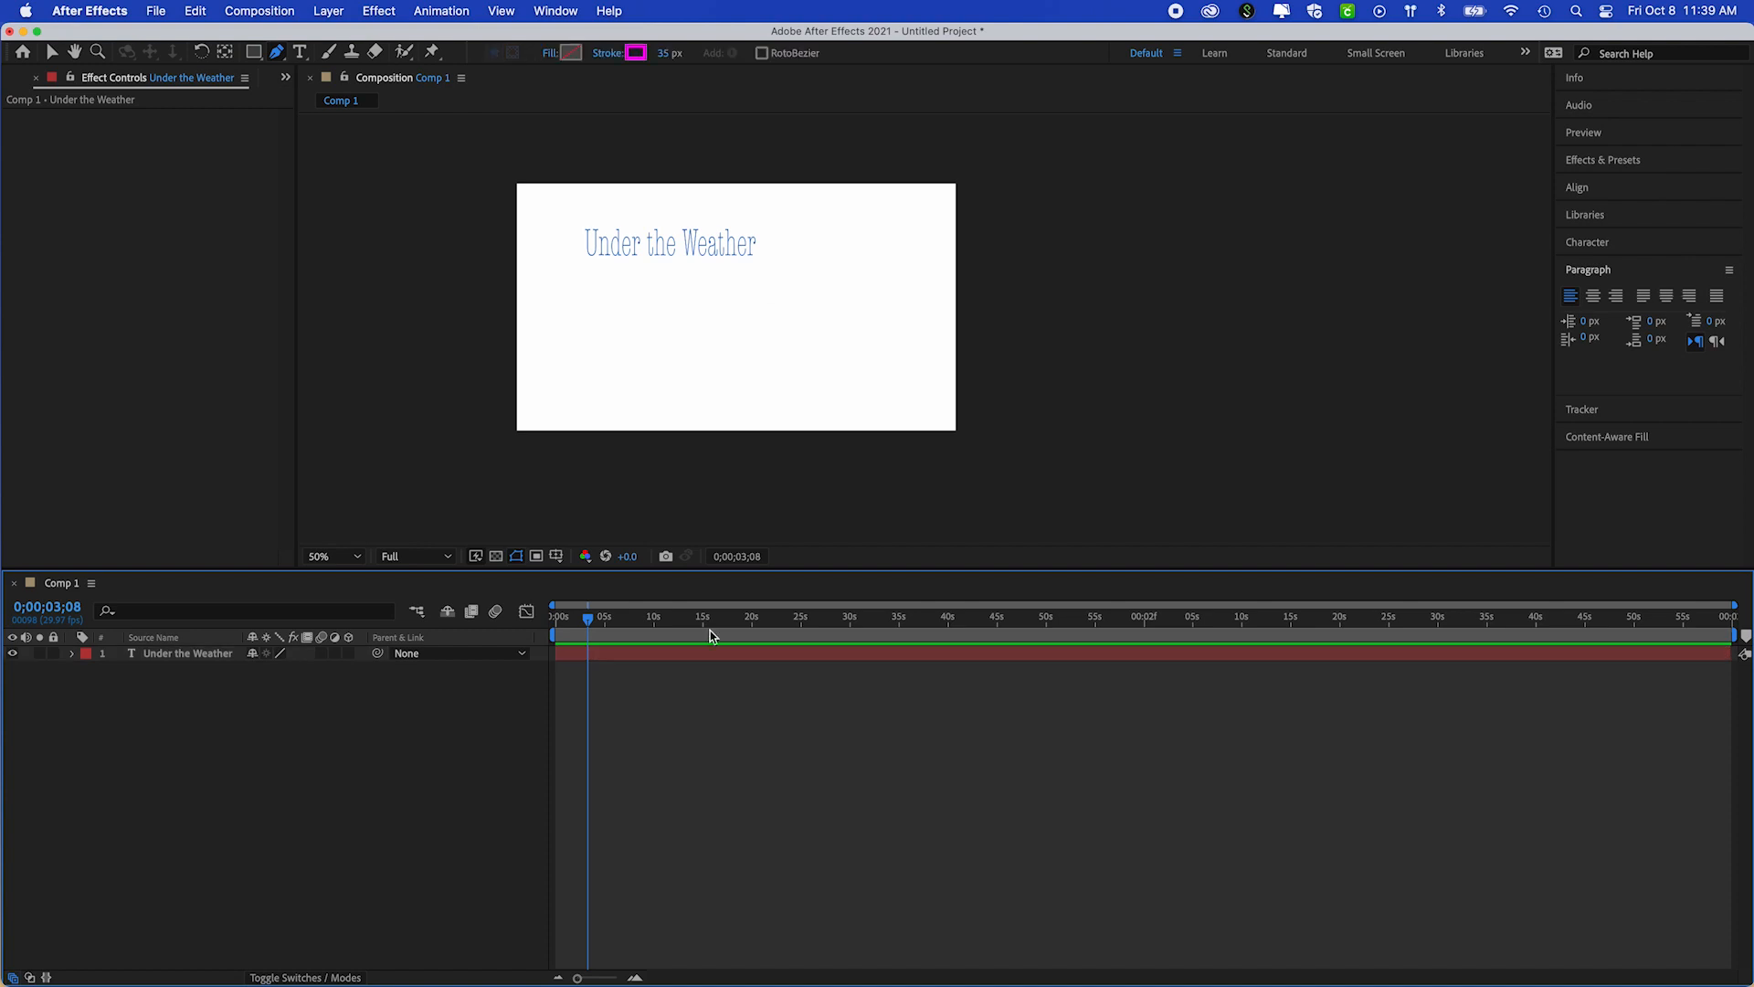
{"action": "left_click", "coordinate": [646, 345]}
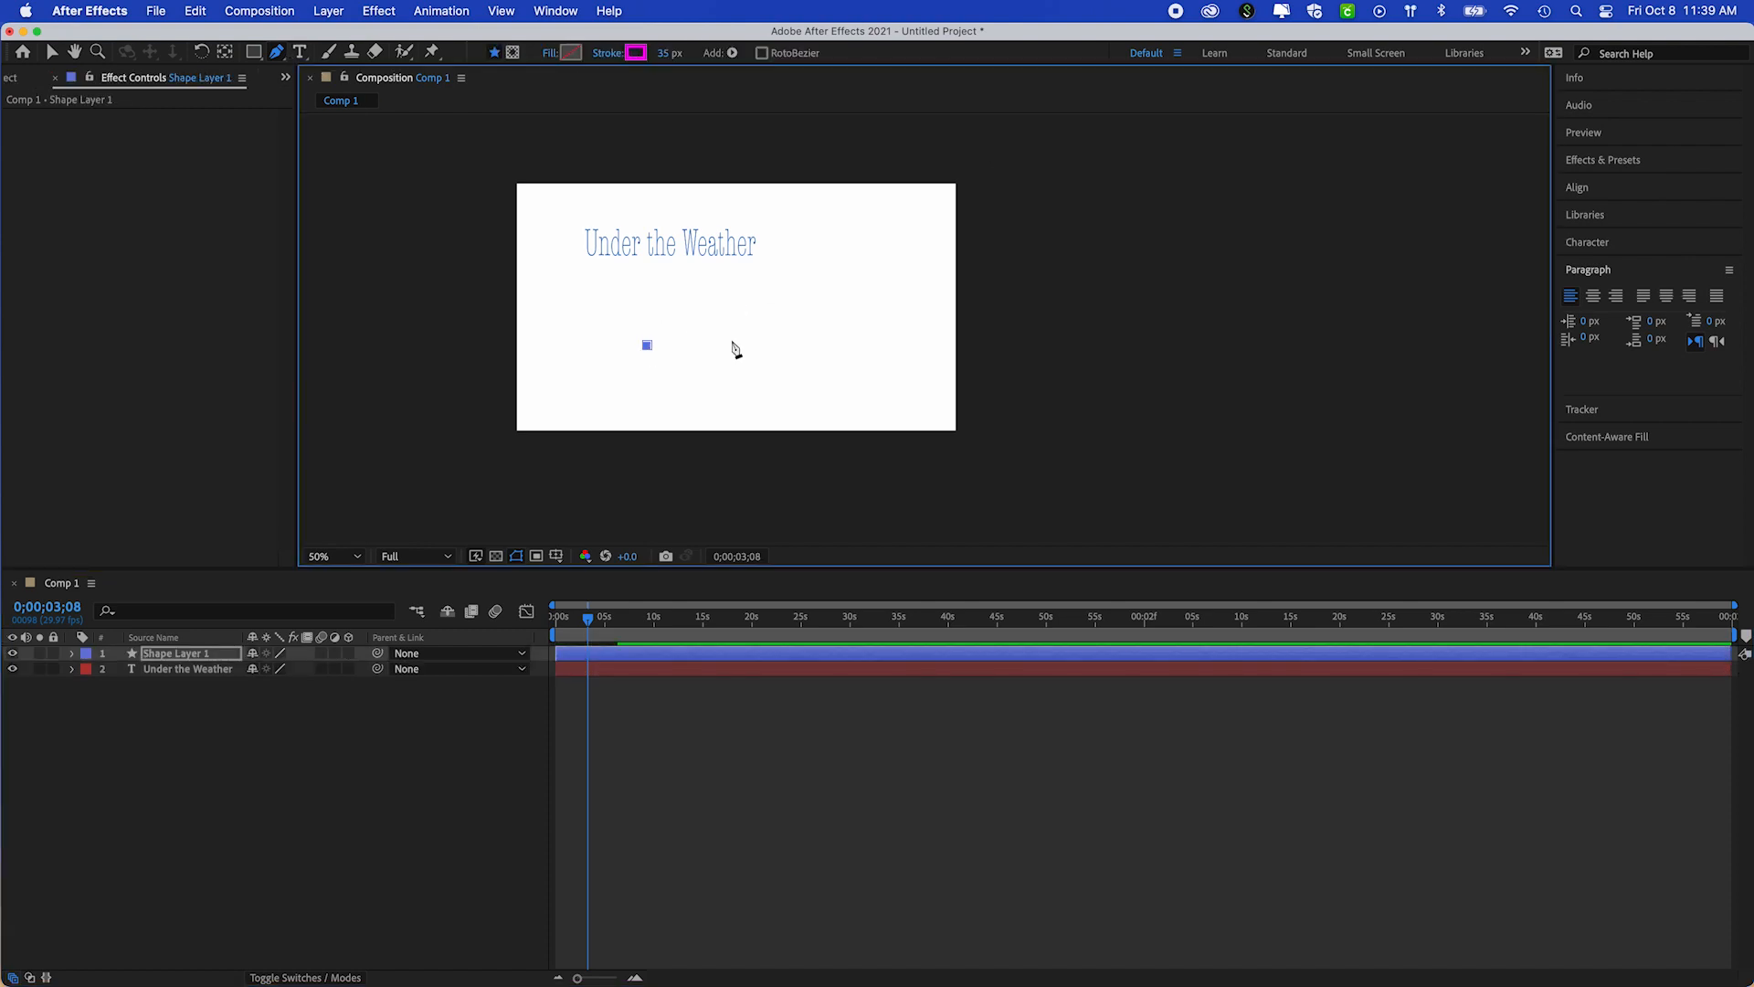
{"action": "left_click_drag", "start_coordinate": [734, 339], "coordinate": [862, 357]}
{"action": "left_click_drag", "start_coordinate": [936, 317], "coordinate": [985, 299]}
{"action": "left_click_drag", "start_coordinate": [1019, 298], "coordinate": [1061, 297]}
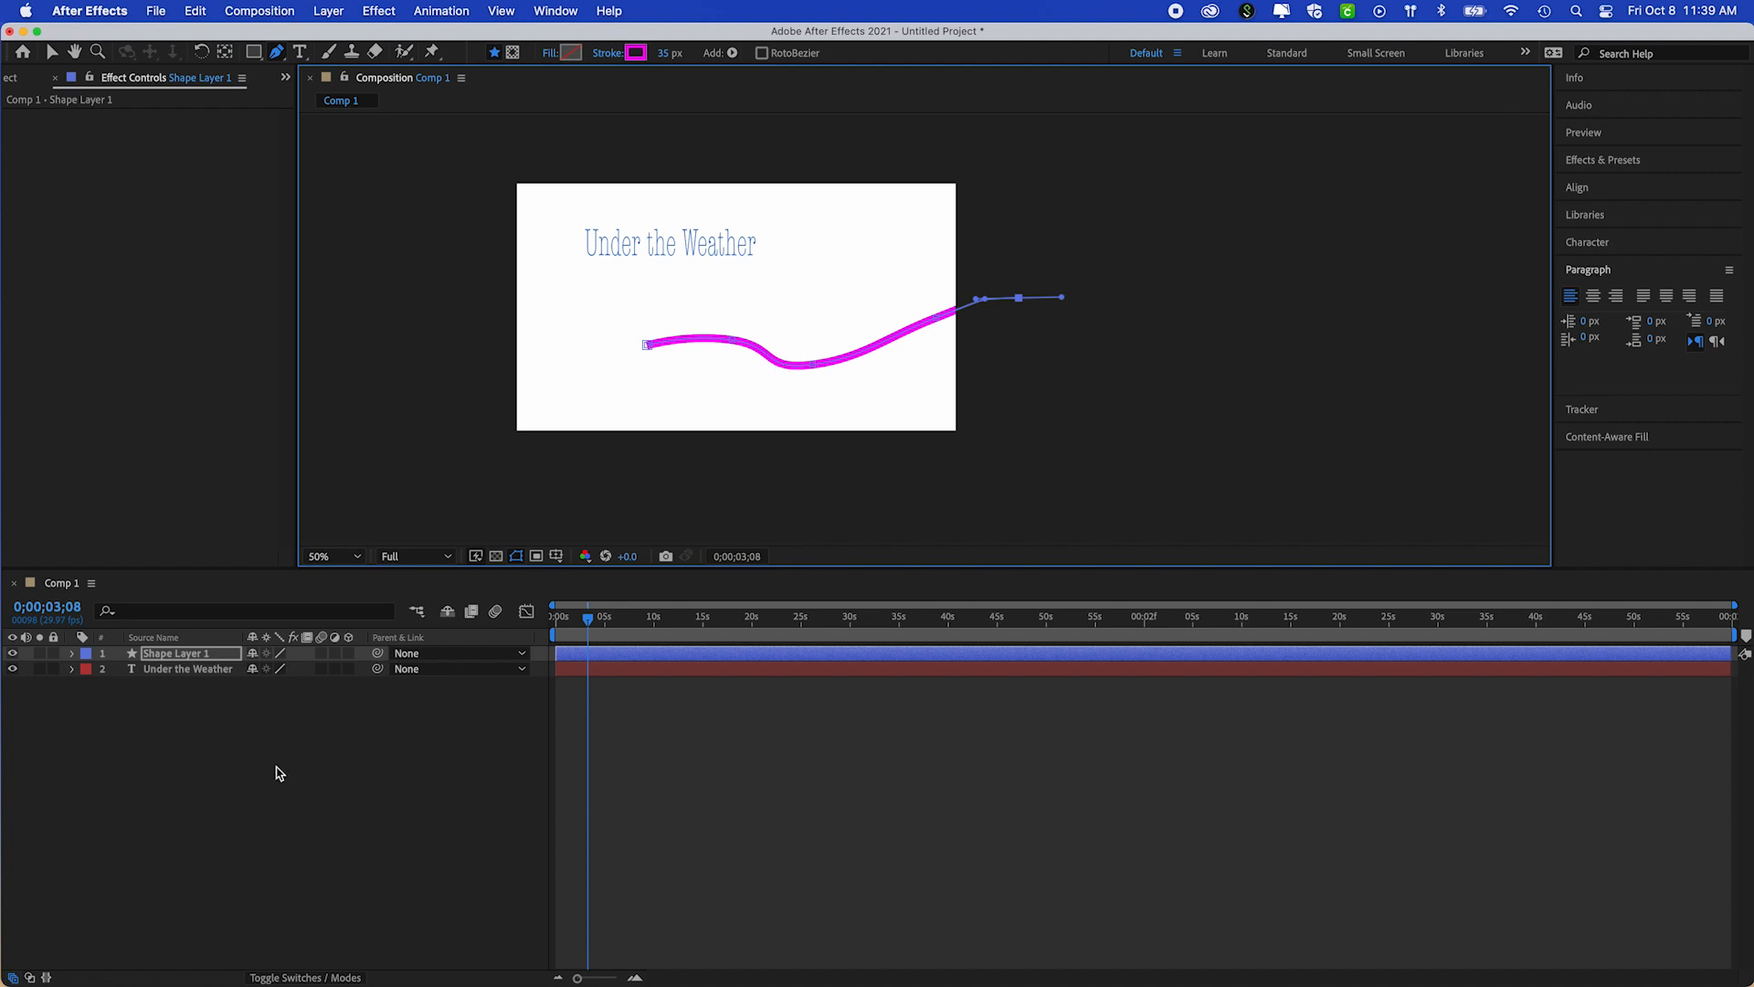
{"action": "left_click", "coordinate": [148, 657]}
{"action": "key", "text": "Delete"}
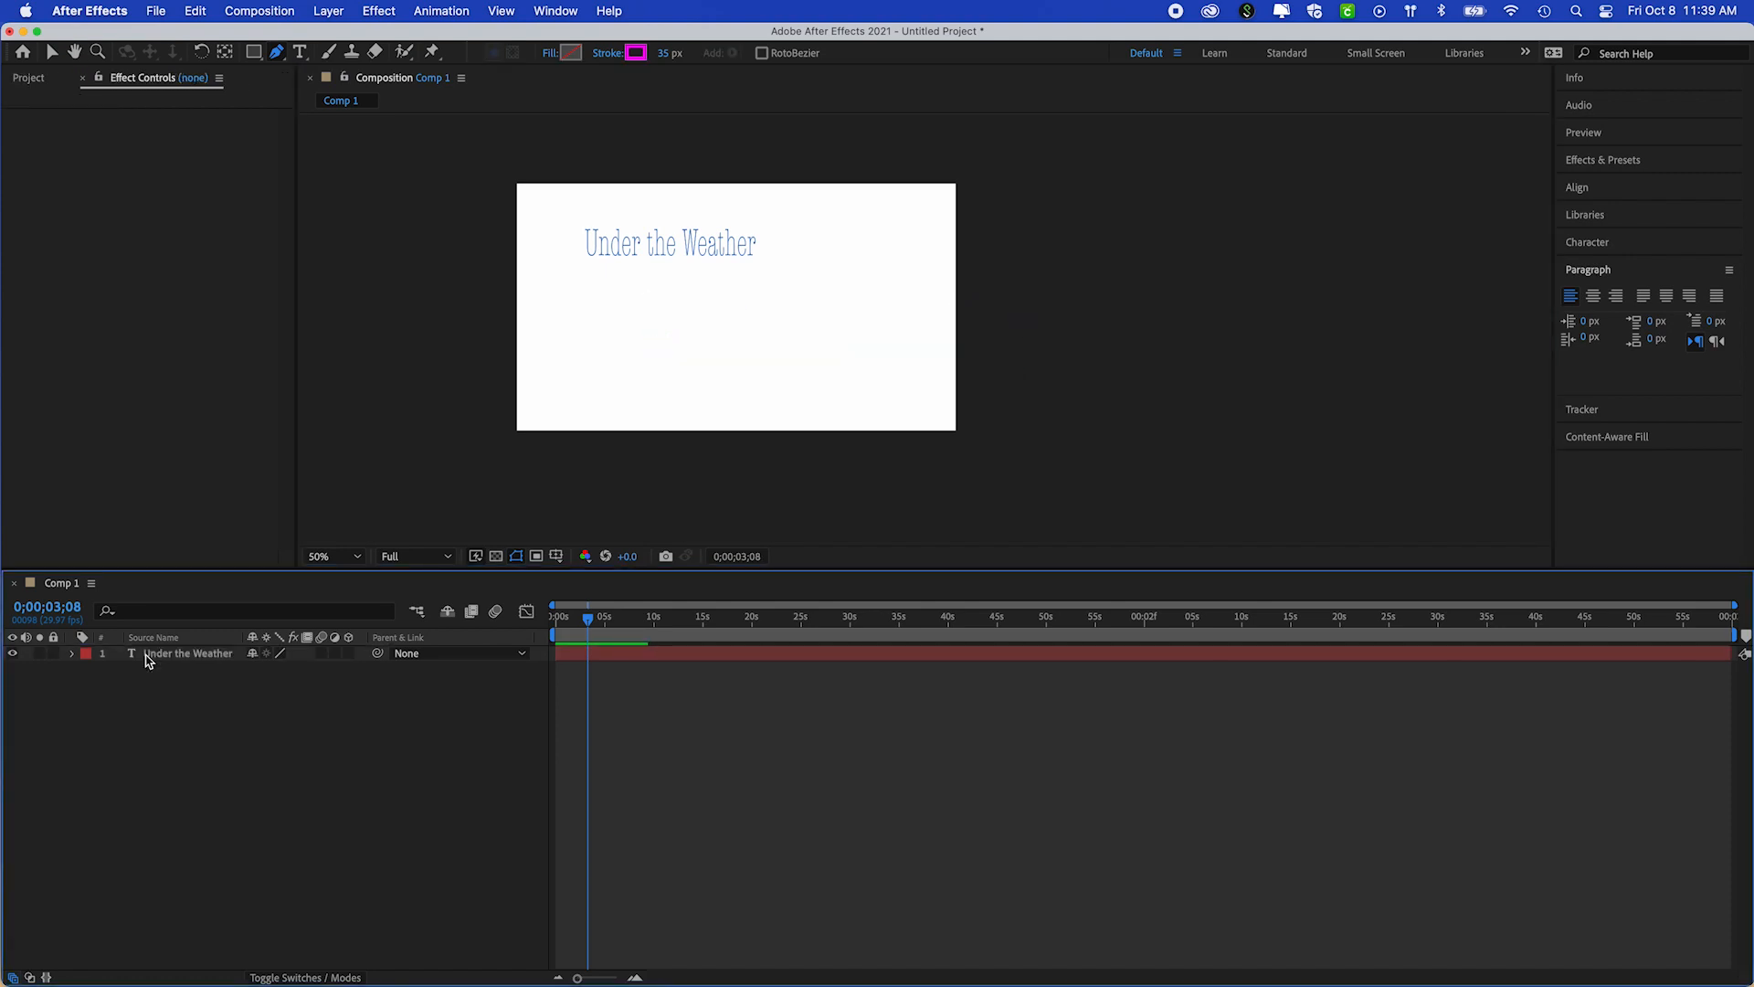
Expand the Under the Weather layer's properties, collapse Animator 1 and Transform, and select the layer
{"action": "left_click", "coordinate": [71, 654]}
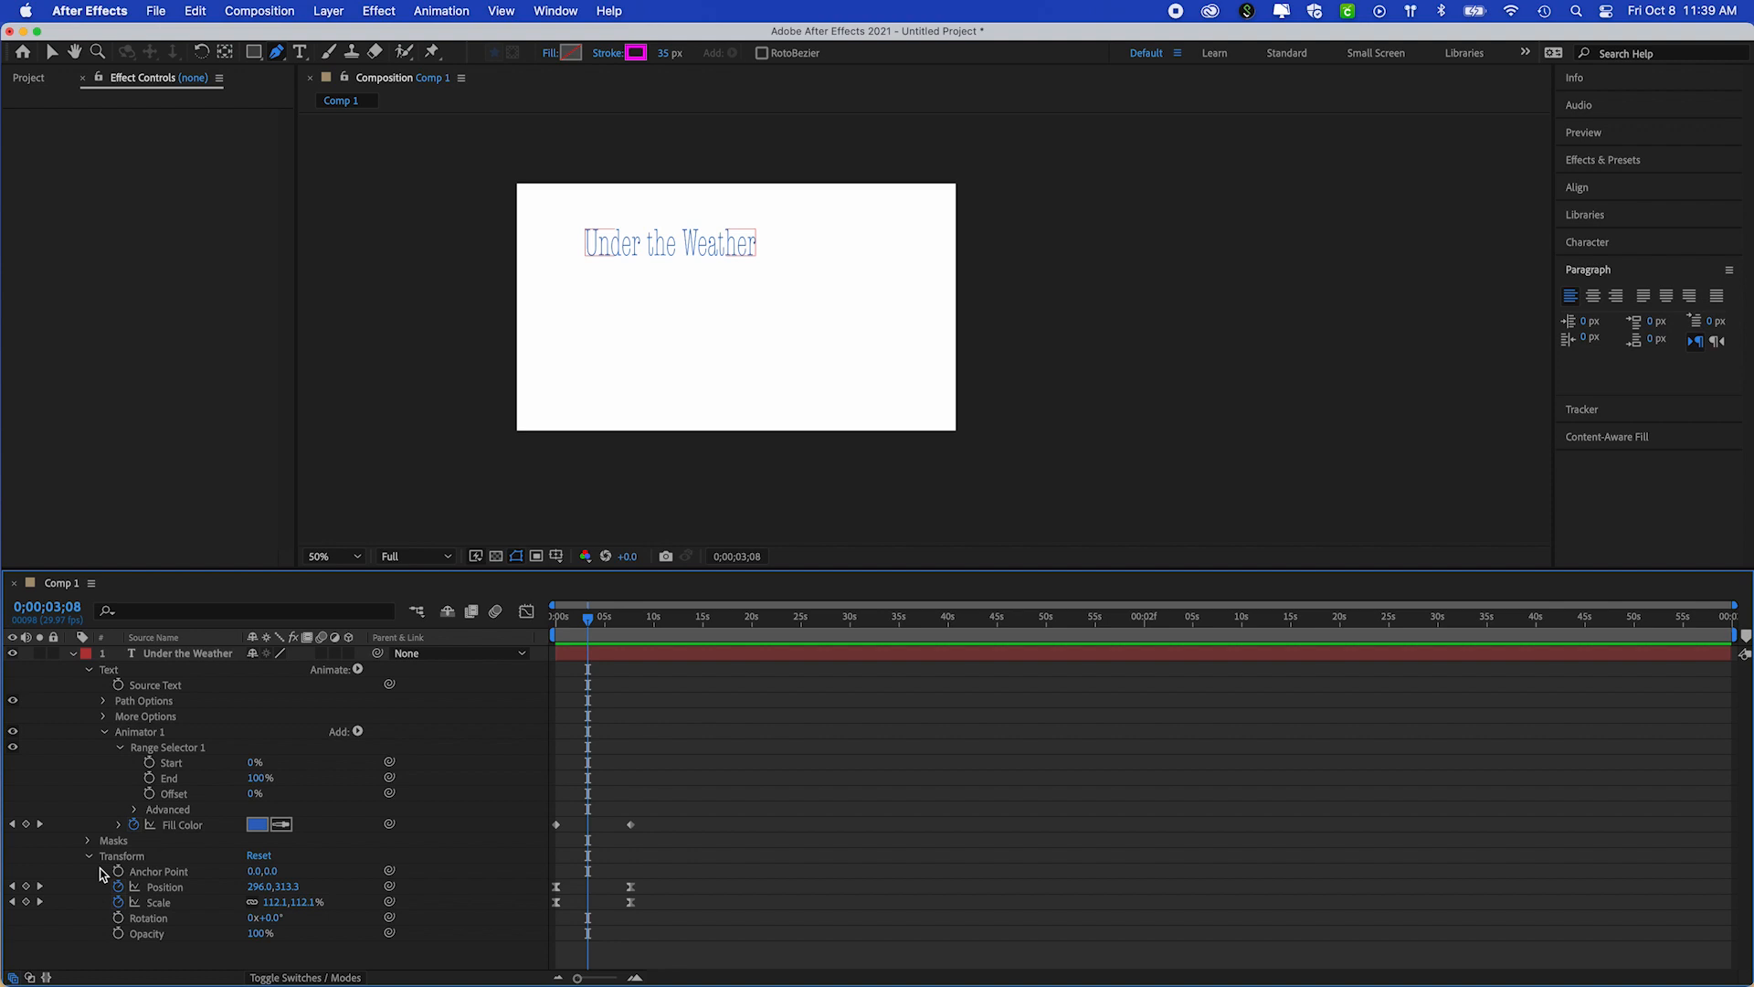
{"action": "left_click", "coordinate": [103, 702]}
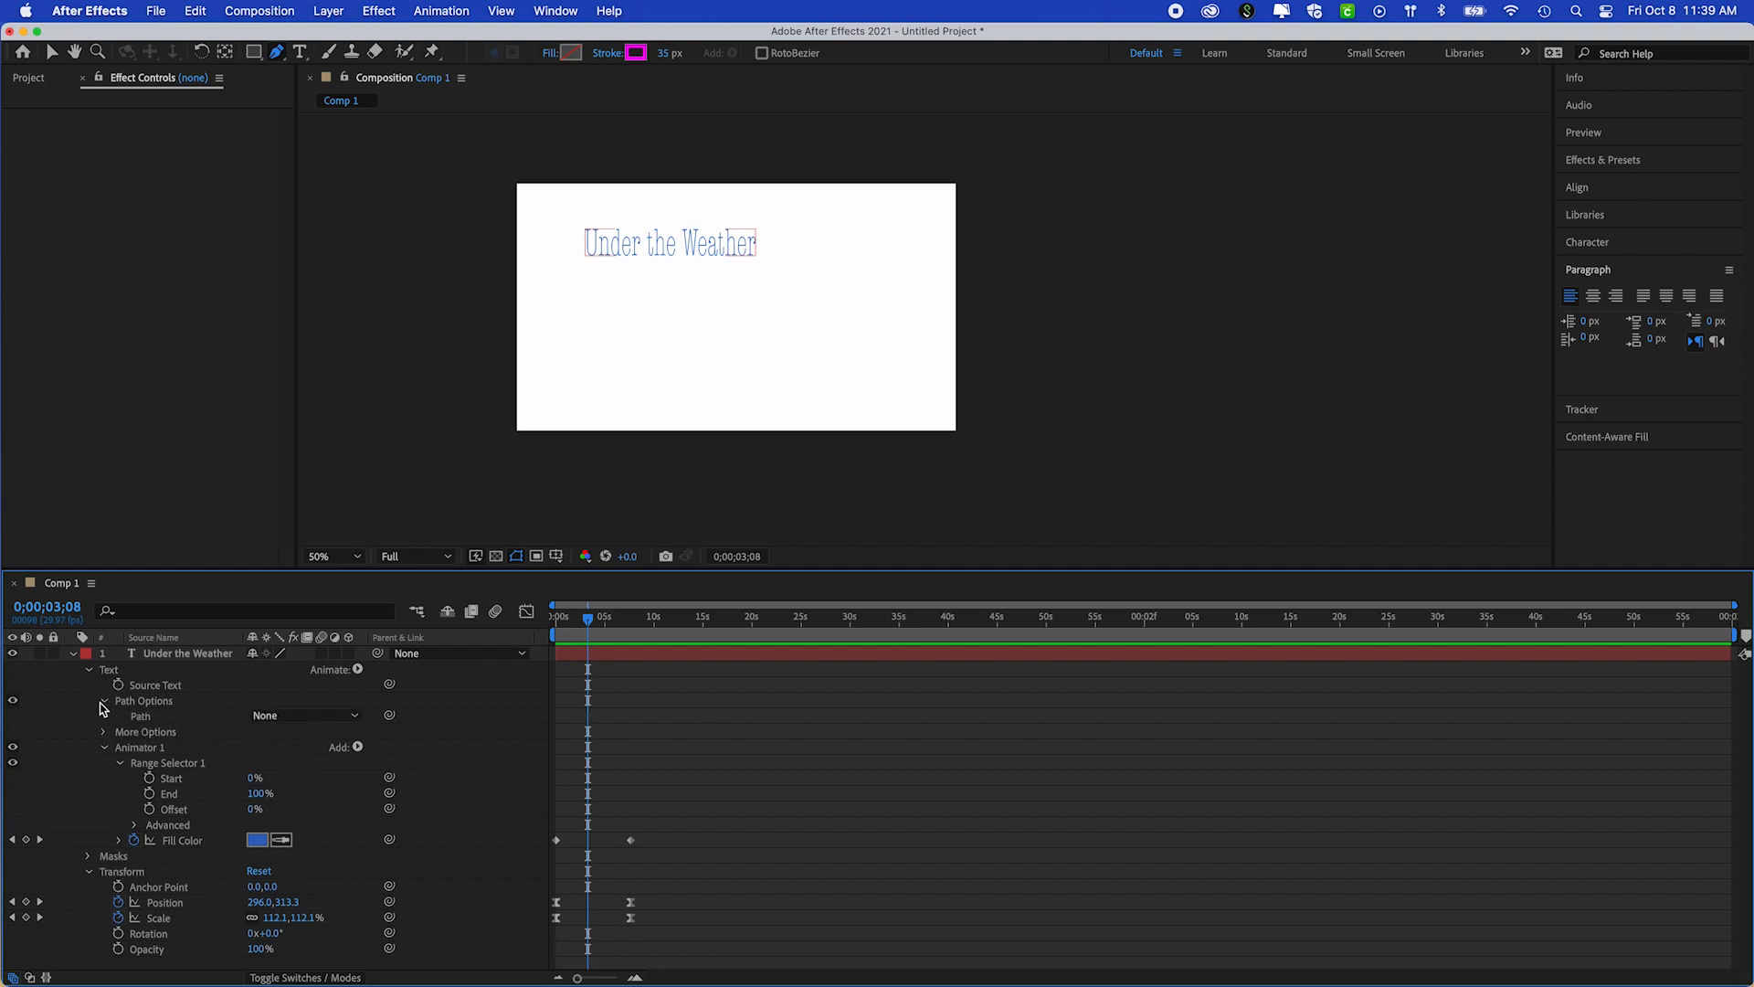
{"action": "left_click", "coordinate": [103, 702]}
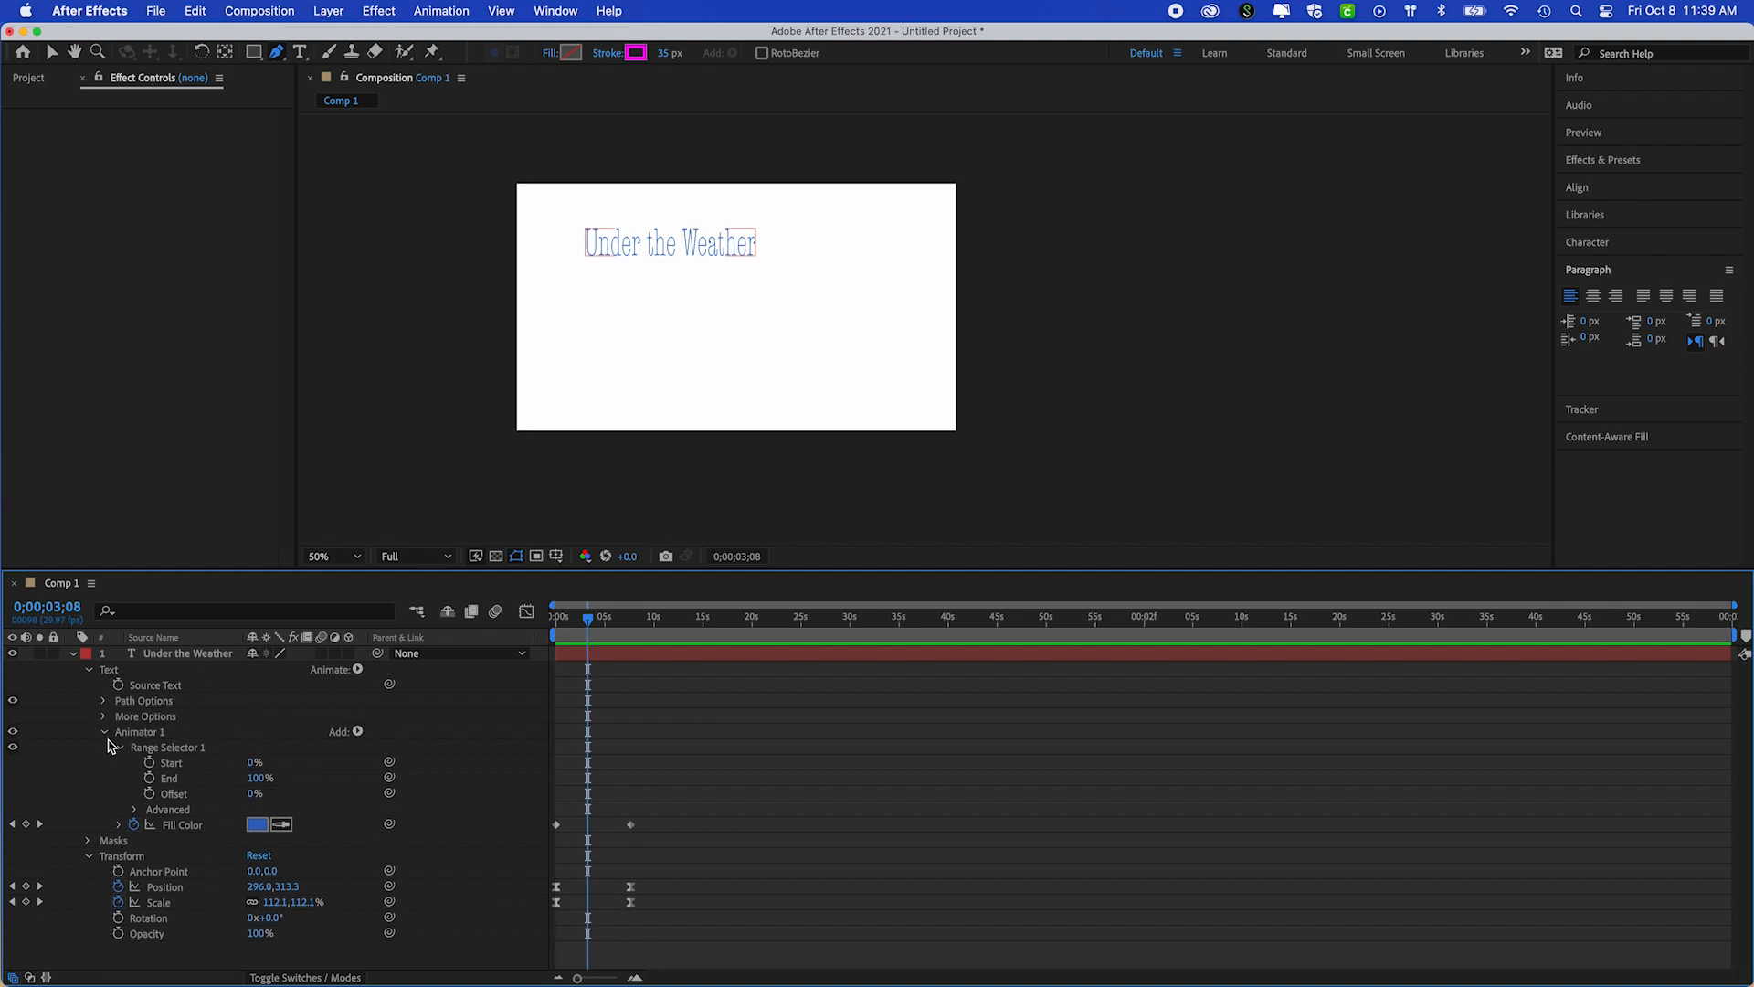
{"action": "left_click", "coordinate": [104, 732]}
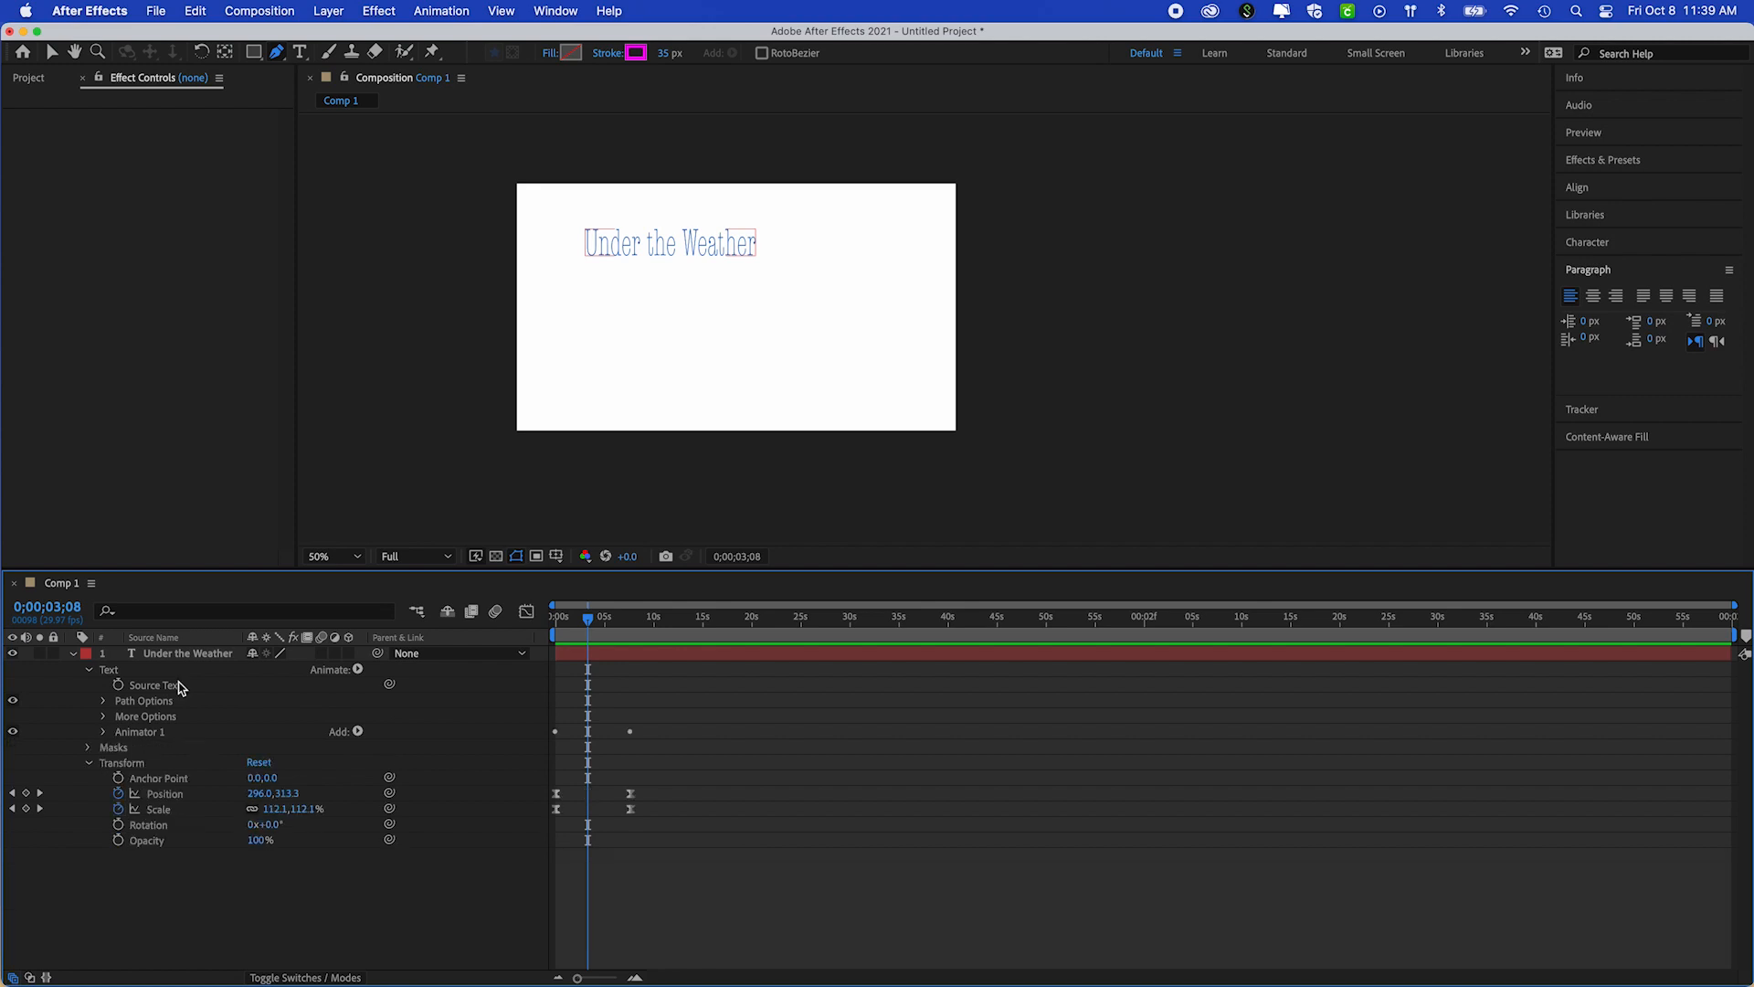
{"action": "left_click", "coordinate": [89, 764]}
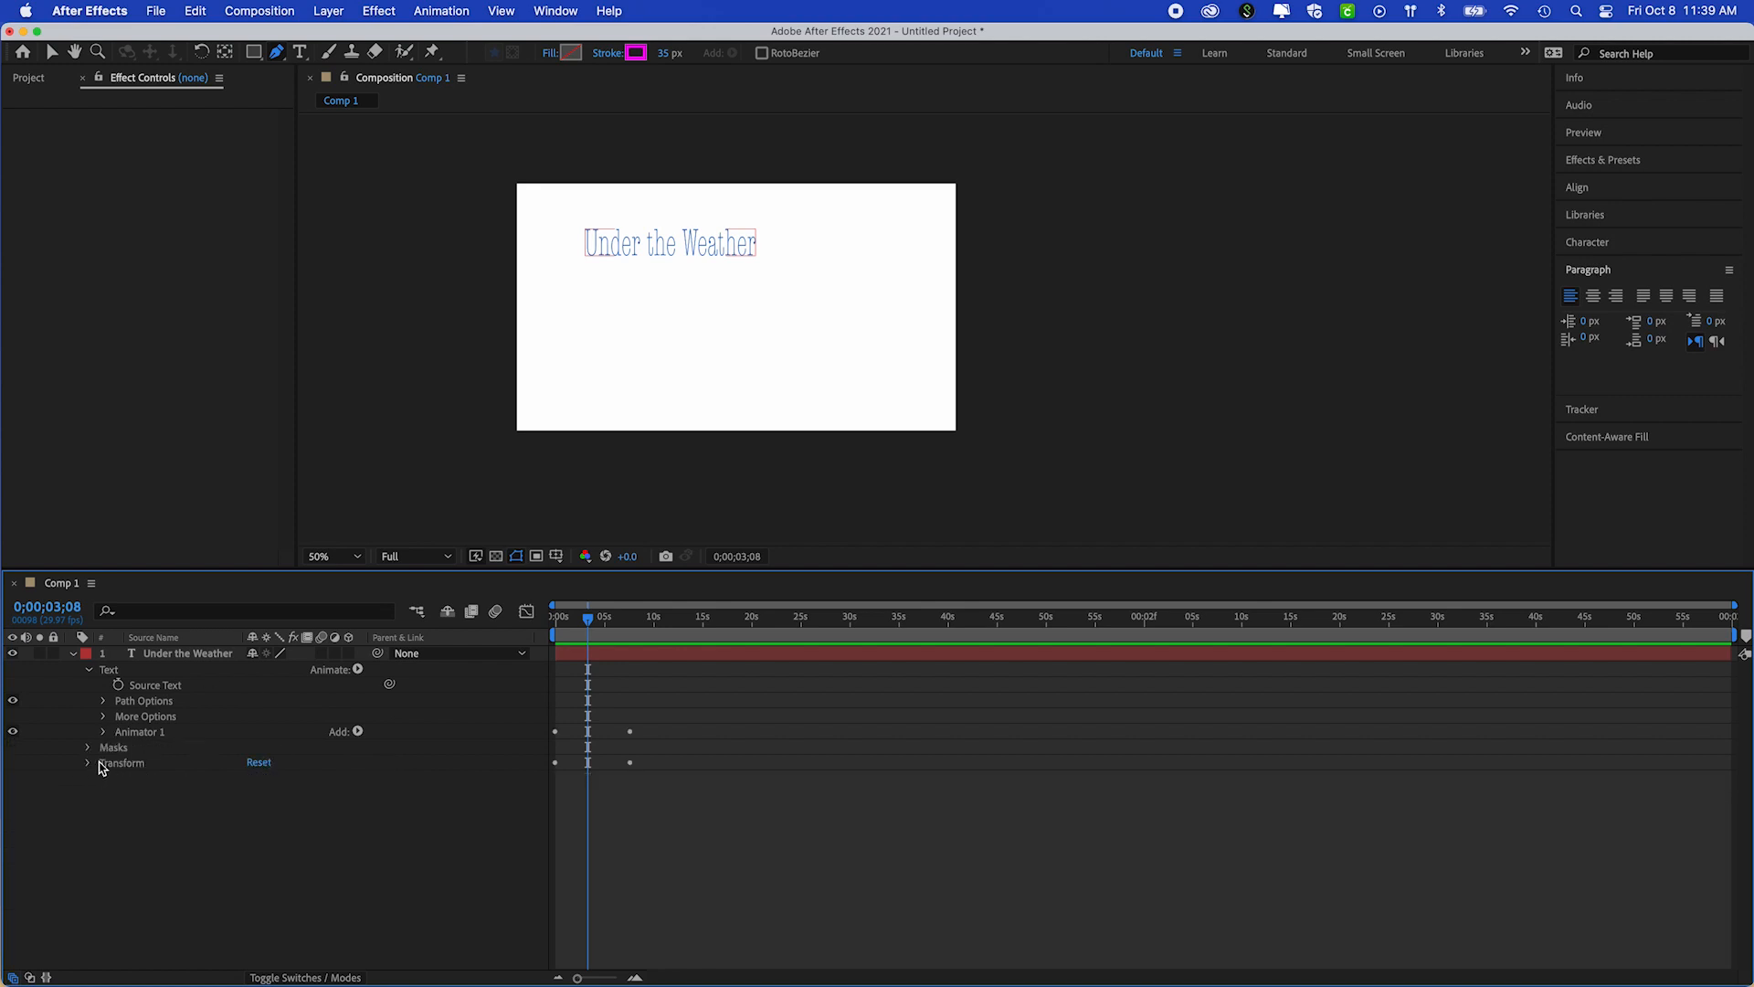
{"action": "left_click", "coordinate": [187, 654]}
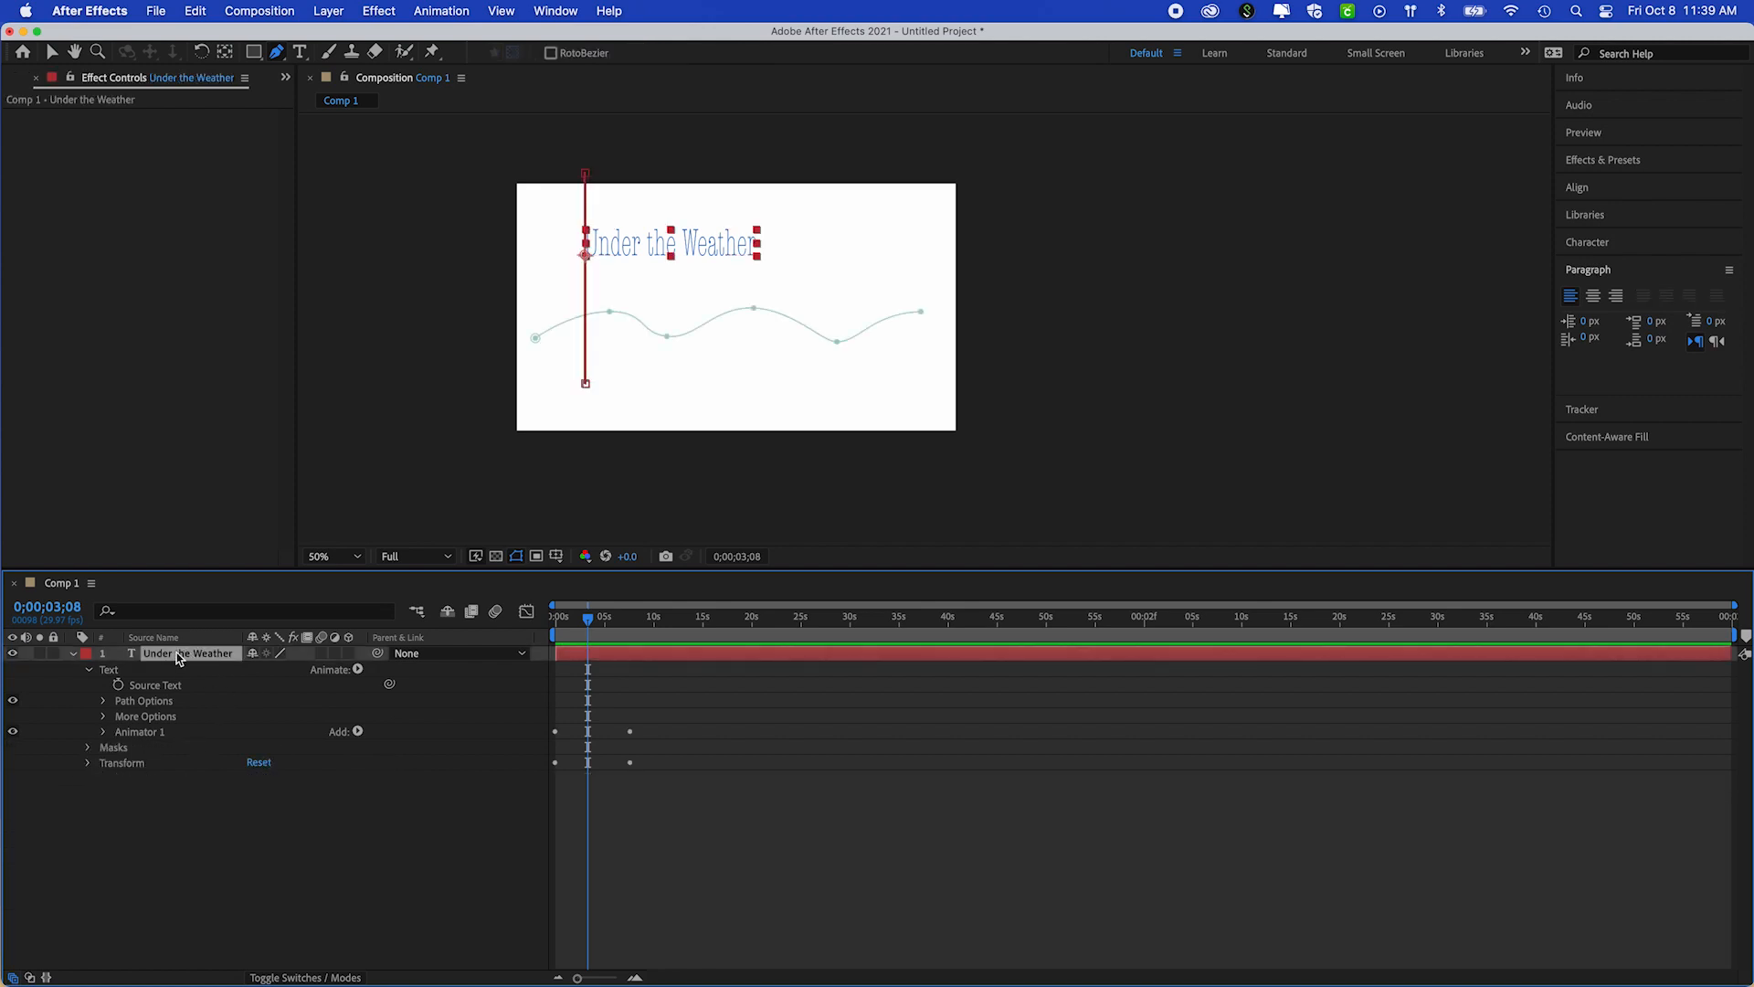
Examine the text layer's Path Options and the properties of Mask 1
{"action": "left_click", "coordinate": [102, 702]}
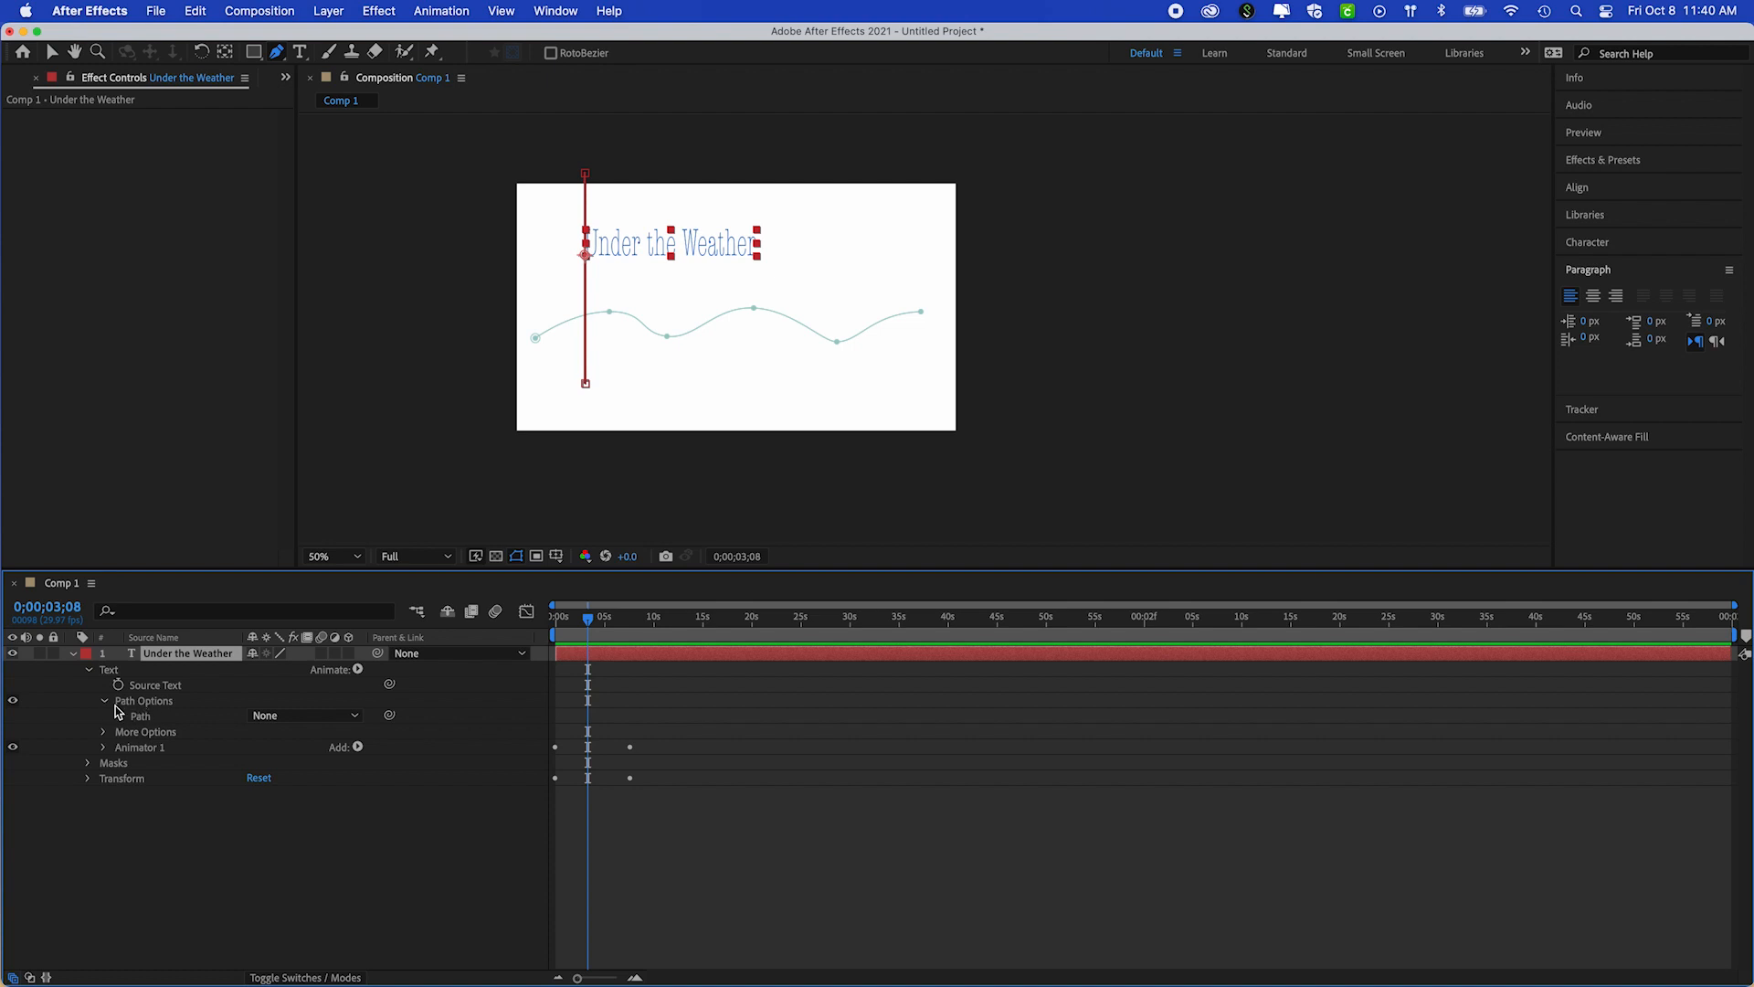
{"action": "left_click", "coordinate": [104, 702]}
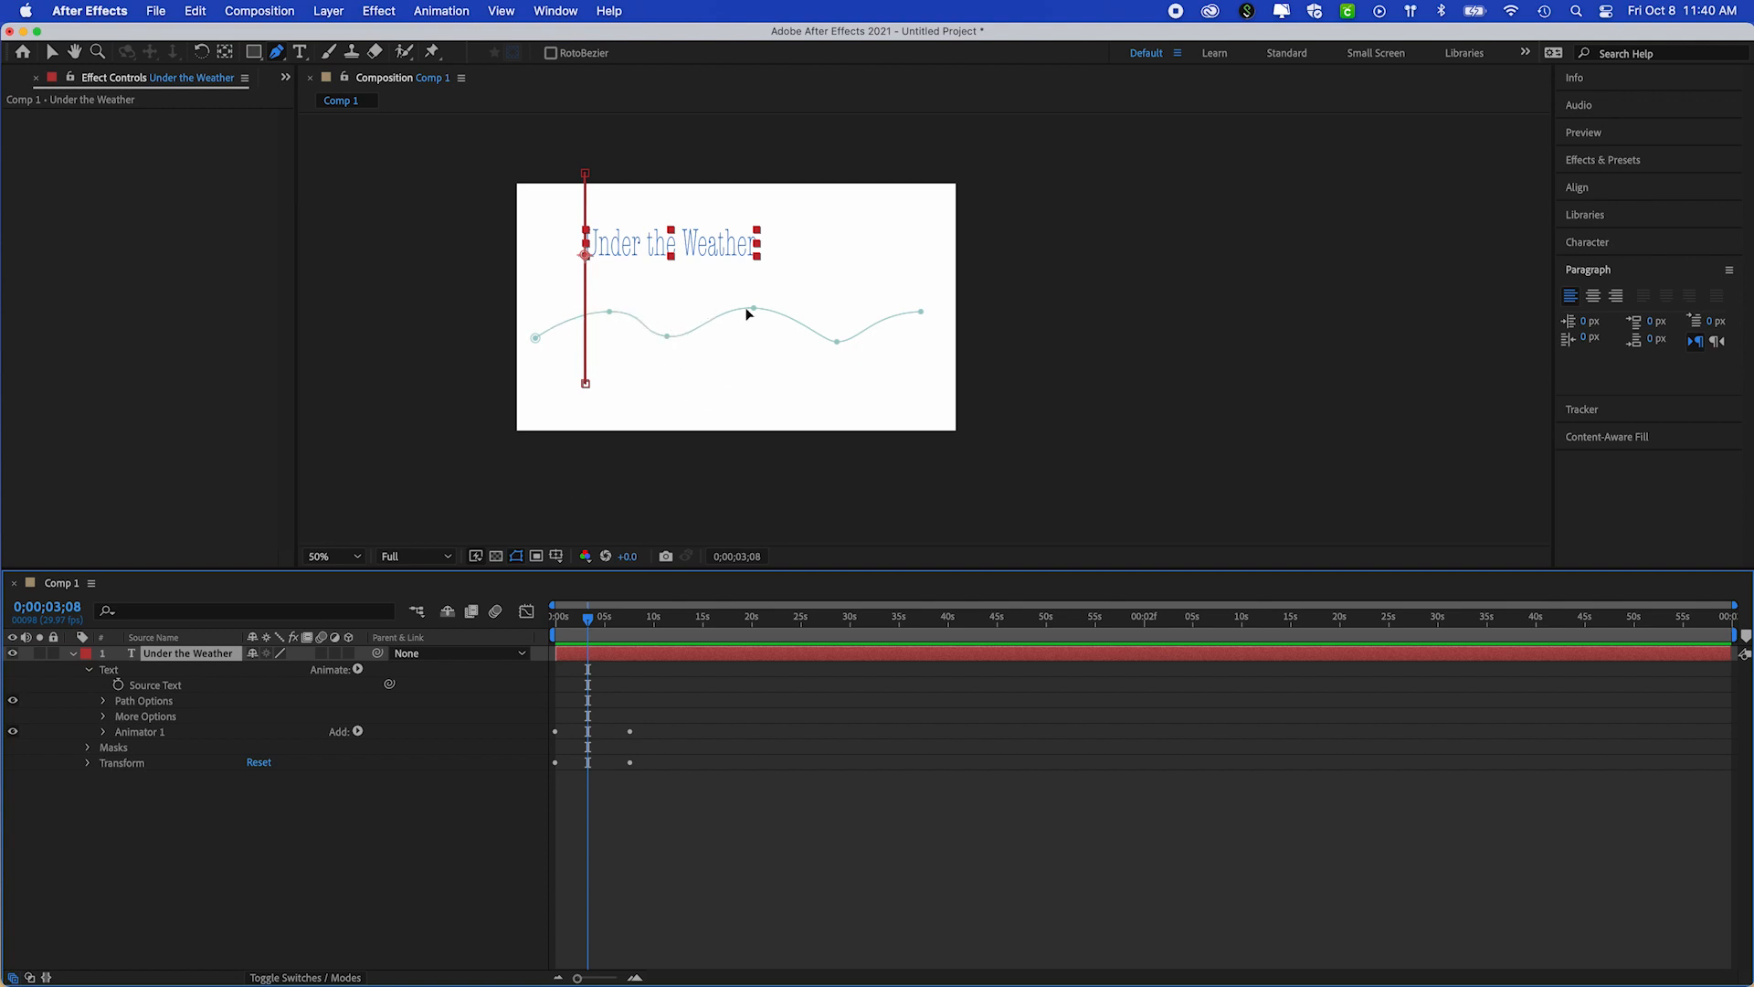
{"action": "left_click", "coordinate": [87, 749]}
{"action": "left_click", "coordinate": [102, 763]}
{"action": "left_click", "coordinate": [144, 766]}
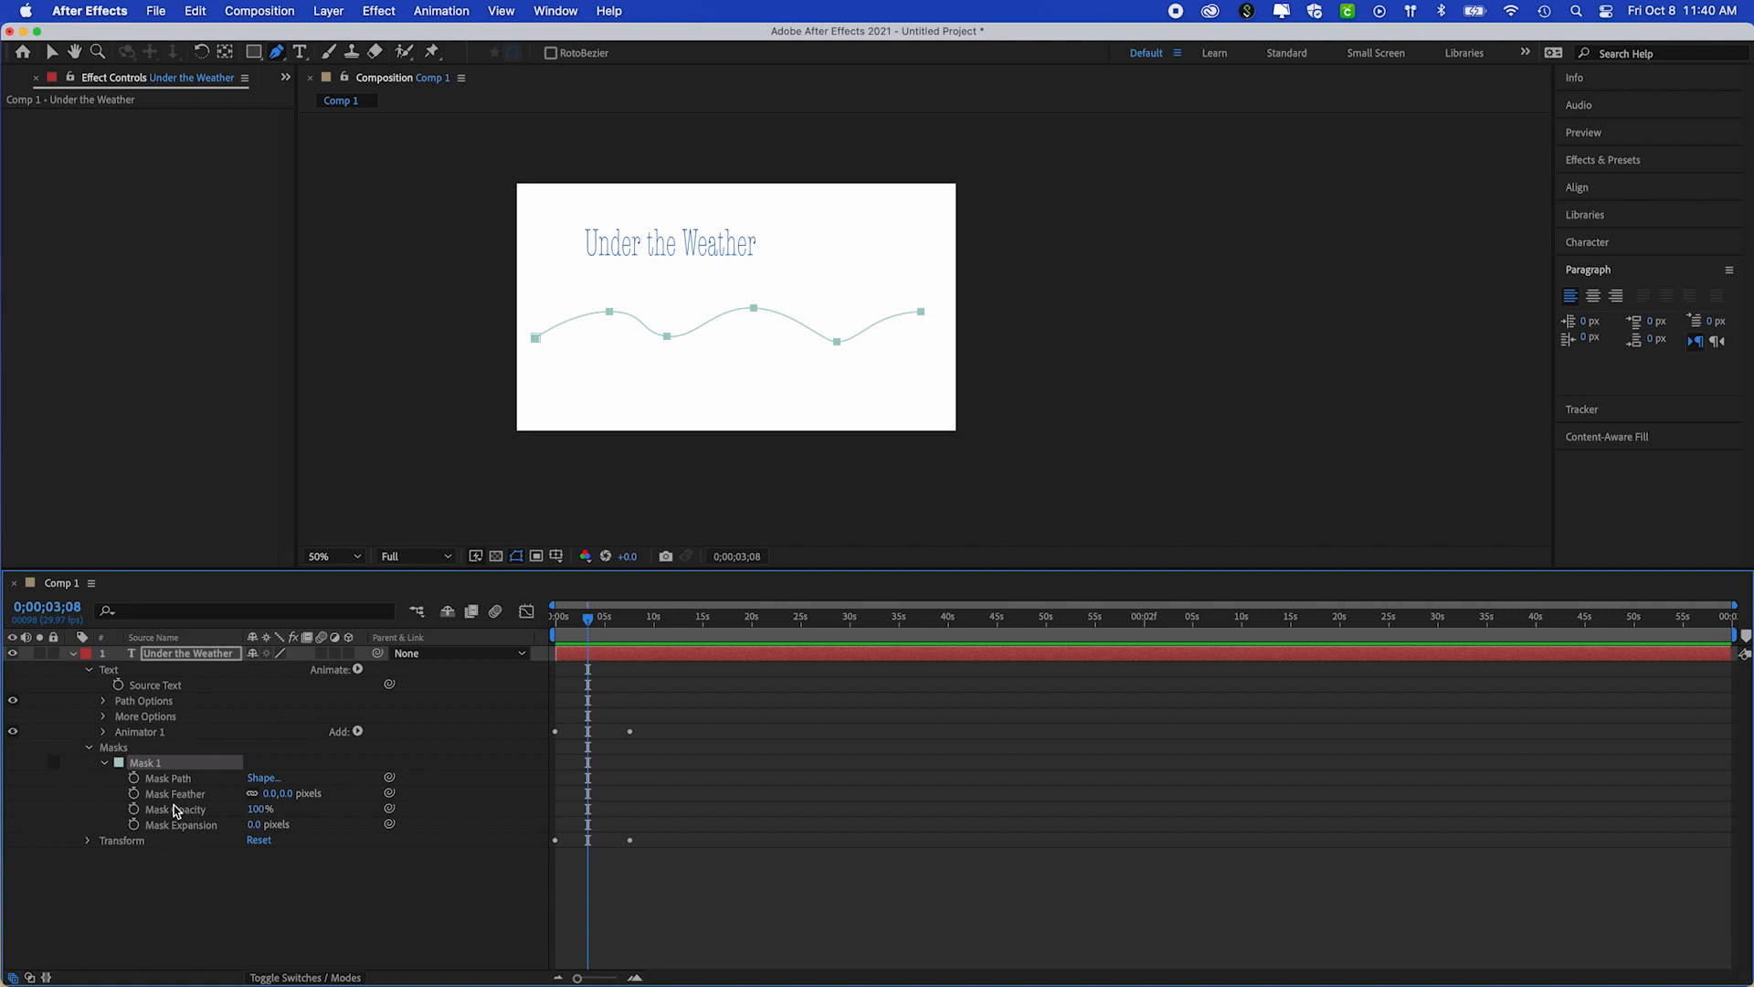
{"action": "left_click", "coordinate": [87, 747]}
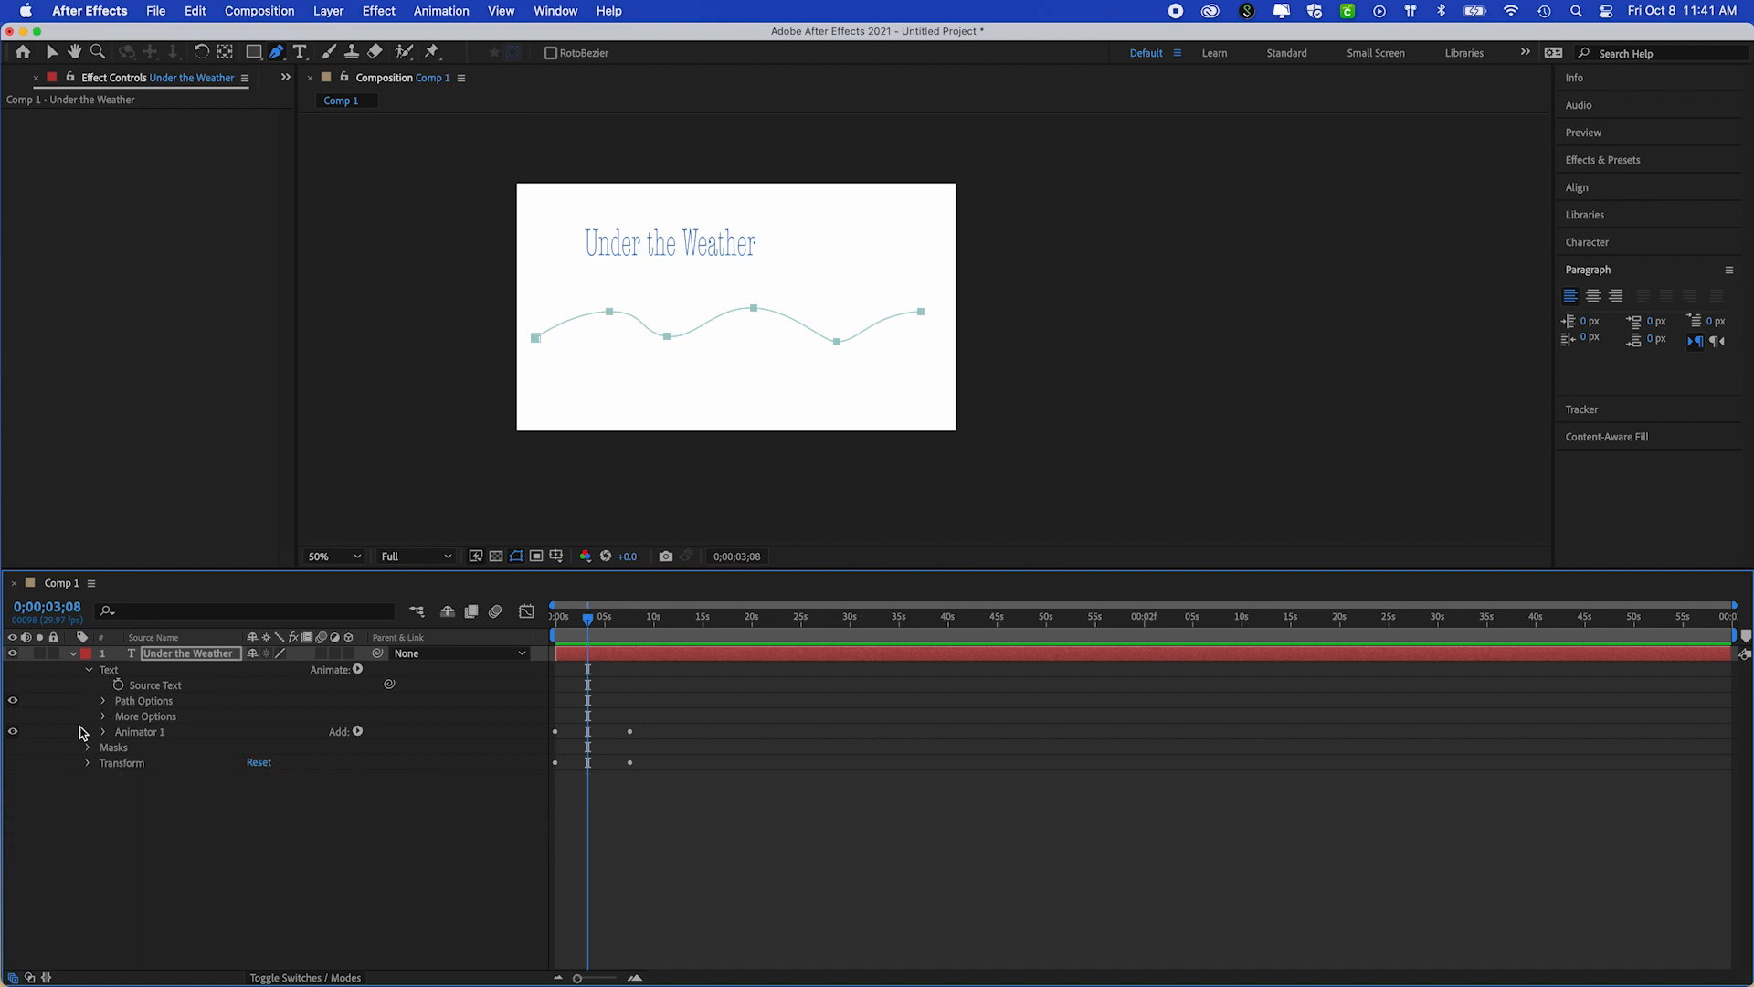
Attach the text to the drawn wave by setting Path in its Path Options to Mask 1
{"action": "left_click", "coordinate": [104, 701]}
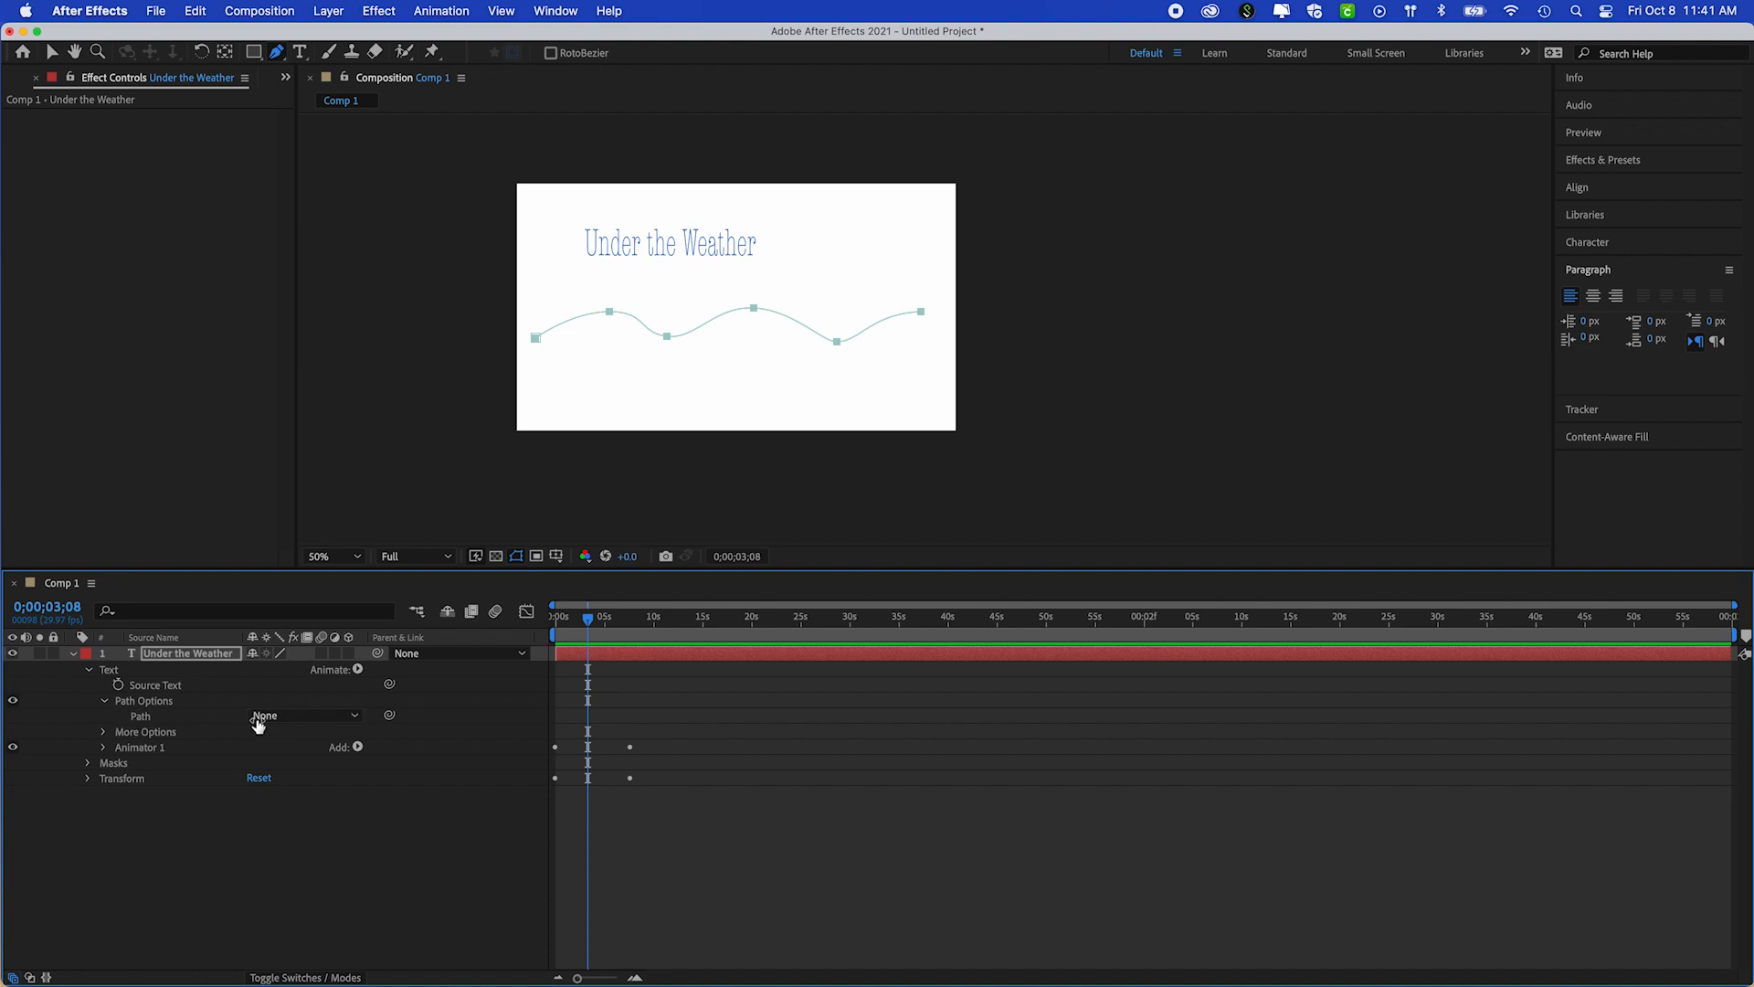
{"action": "left_click", "coordinate": [340, 715]}
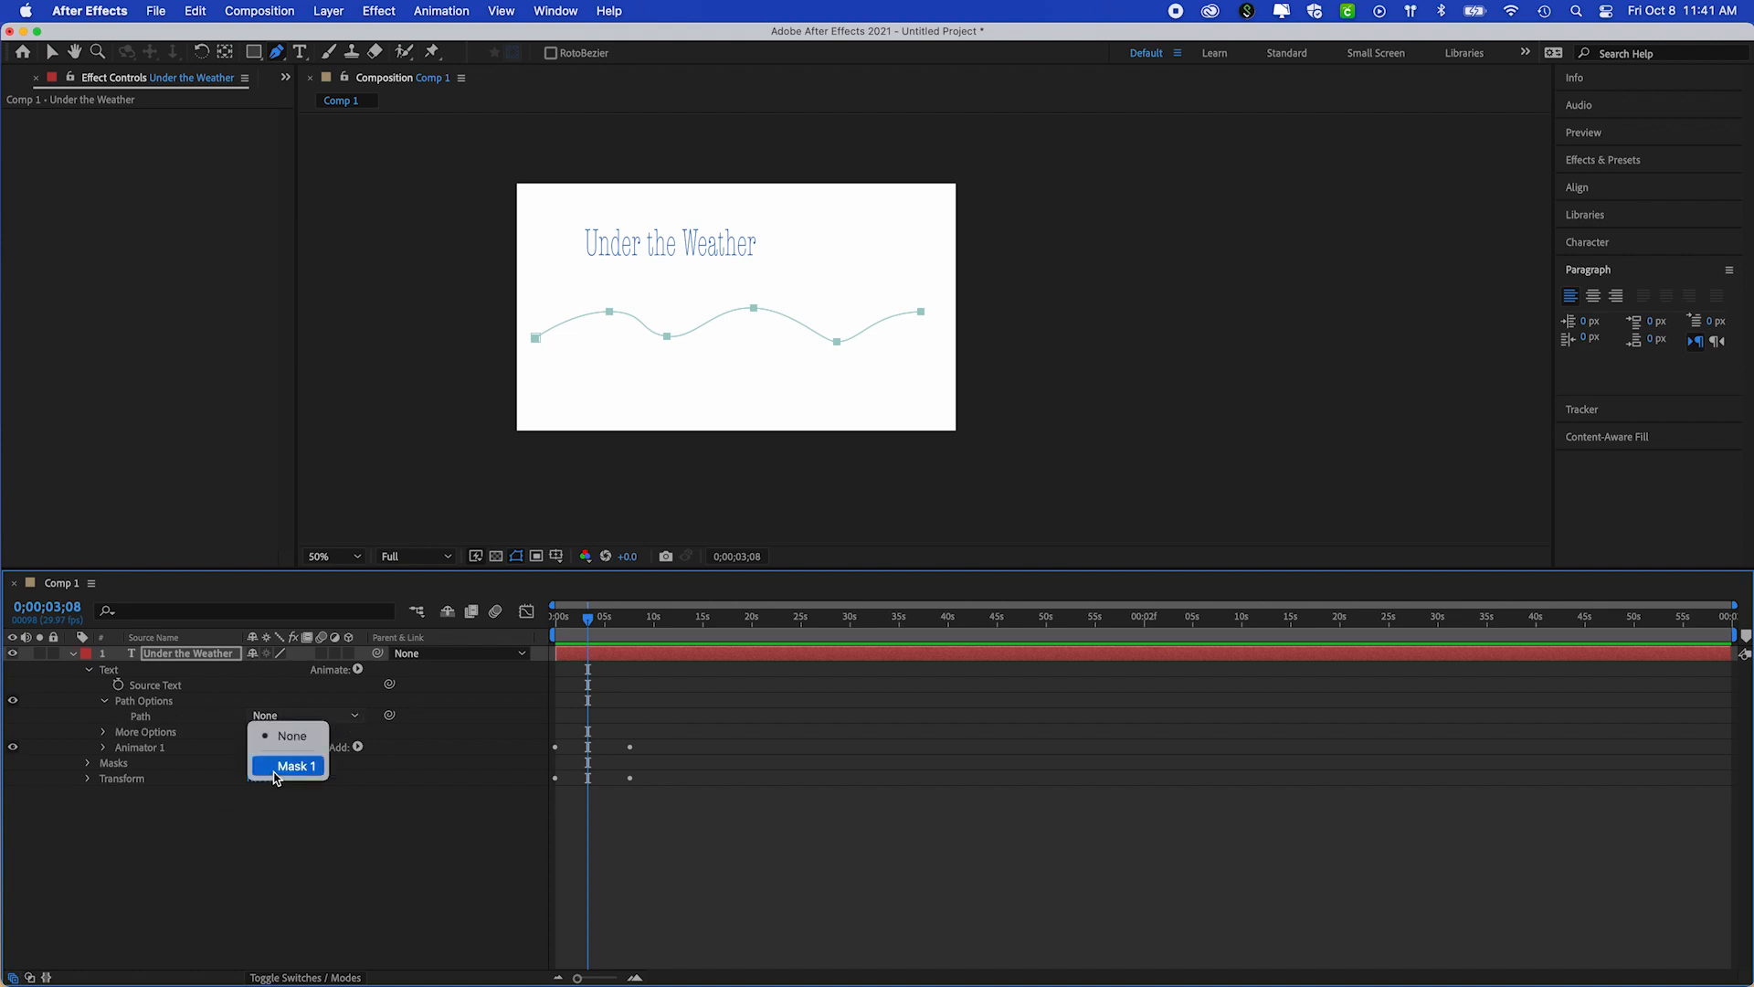
{"action": "left_click", "coordinate": [274, 771]}
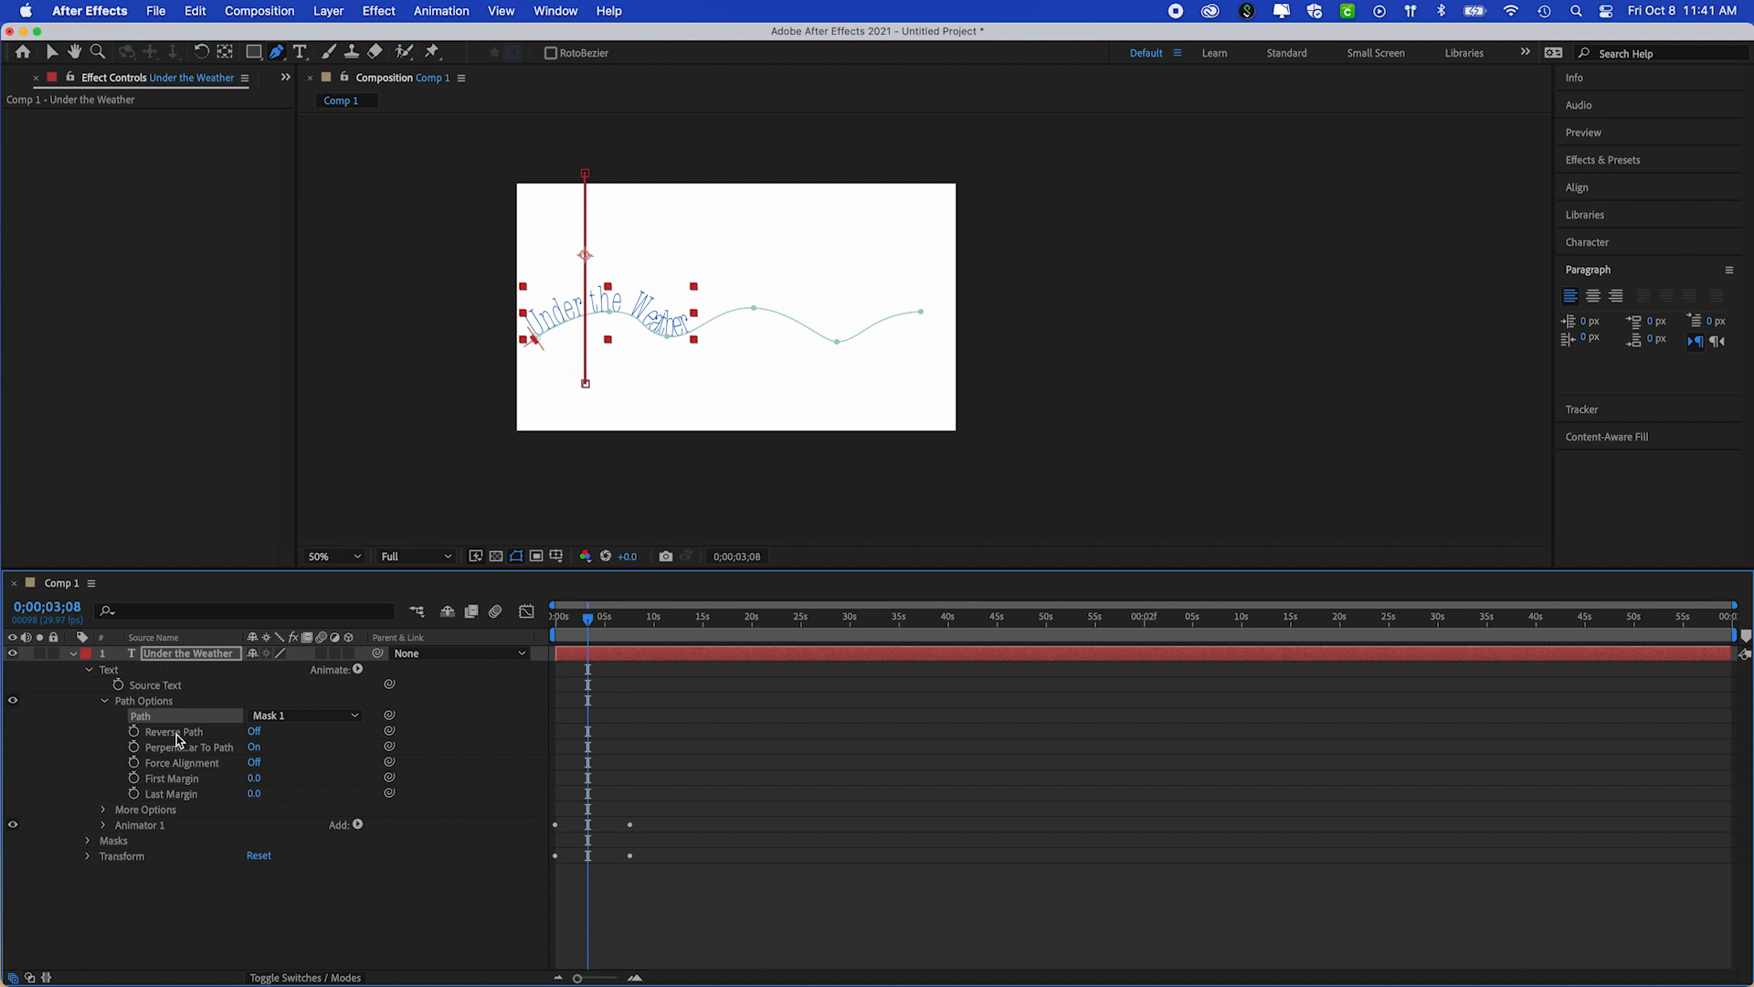
Toggle Reverse Path on and off several times to compare the text's direction, leaving it off
{"action": "left_click", "coordinate": [255, 732]}
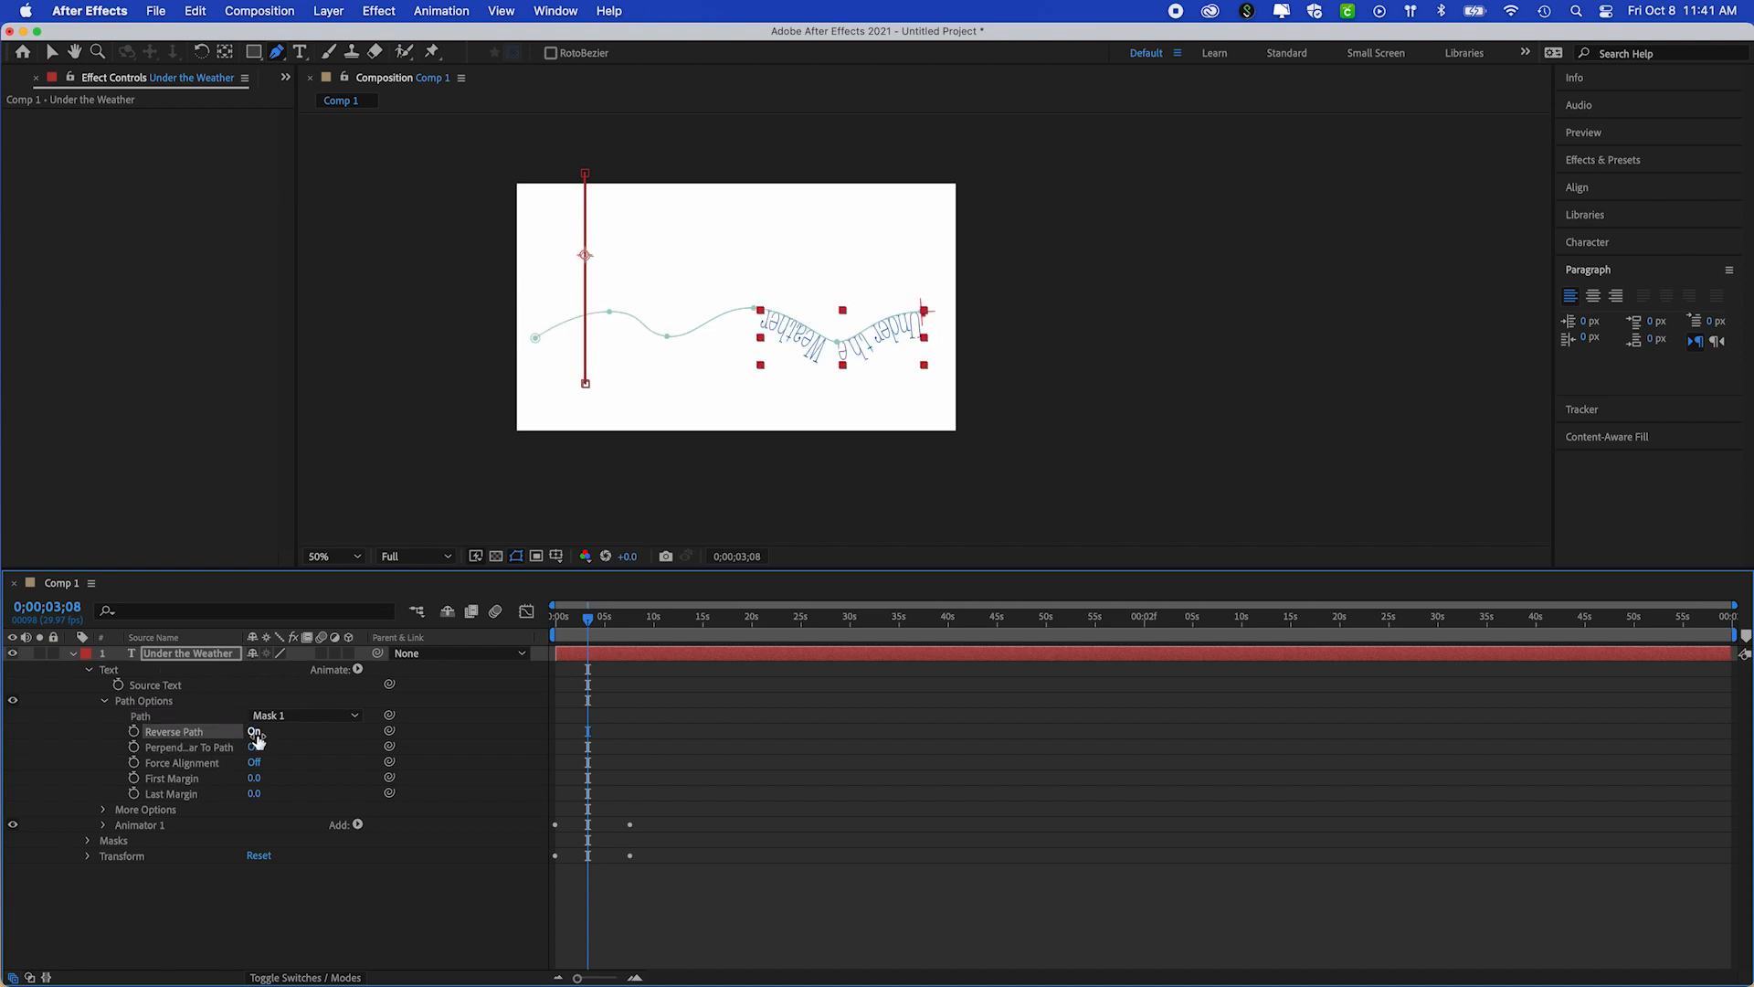
{"action": "left_click", "coordinate": [255, 732]}
{"action": "left_click", "coordinate": [255, 732]}
{"action": "left_click", "coordinate": [255, 732]}
{"action": "left_click", "coordinate": [255, 731]}
{"action": "left_click", "coordinate": [255, 732]}
Try Perpendicular To Path off and Force Alignment on, restoring each option after its trial
{"action": "left_click", "coordinate": [255, 748]}
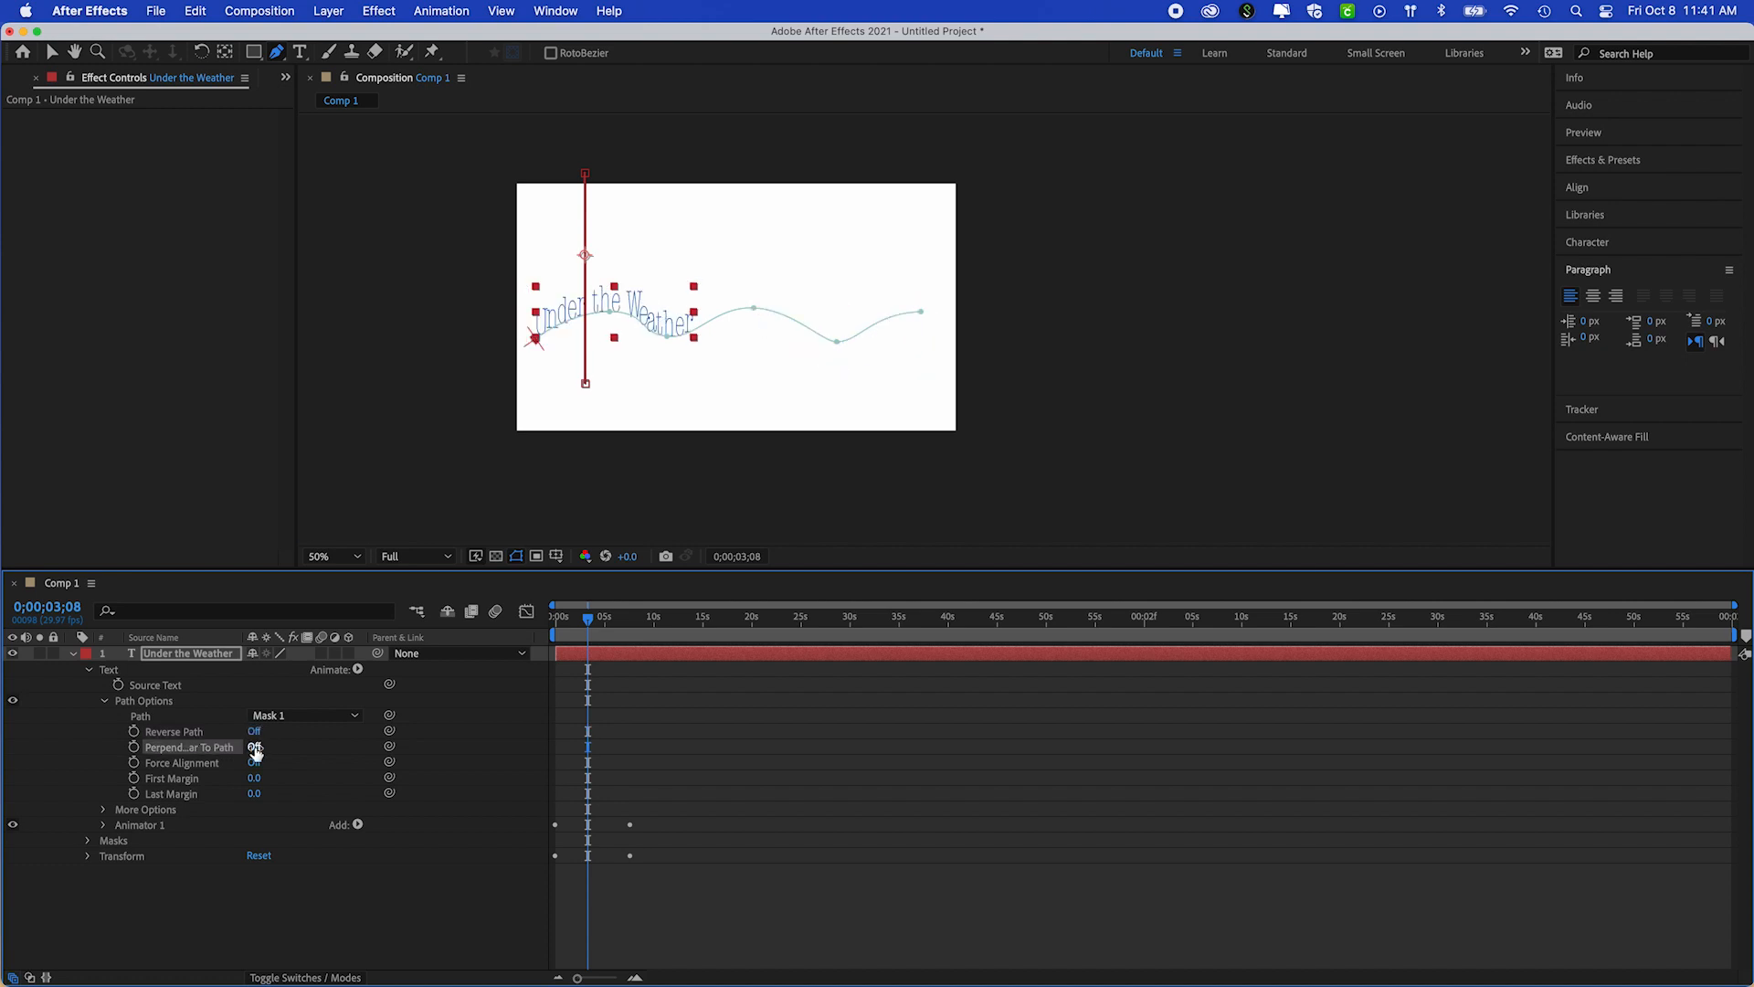
{"action": "left_click", "coordinate": [255, 747]}
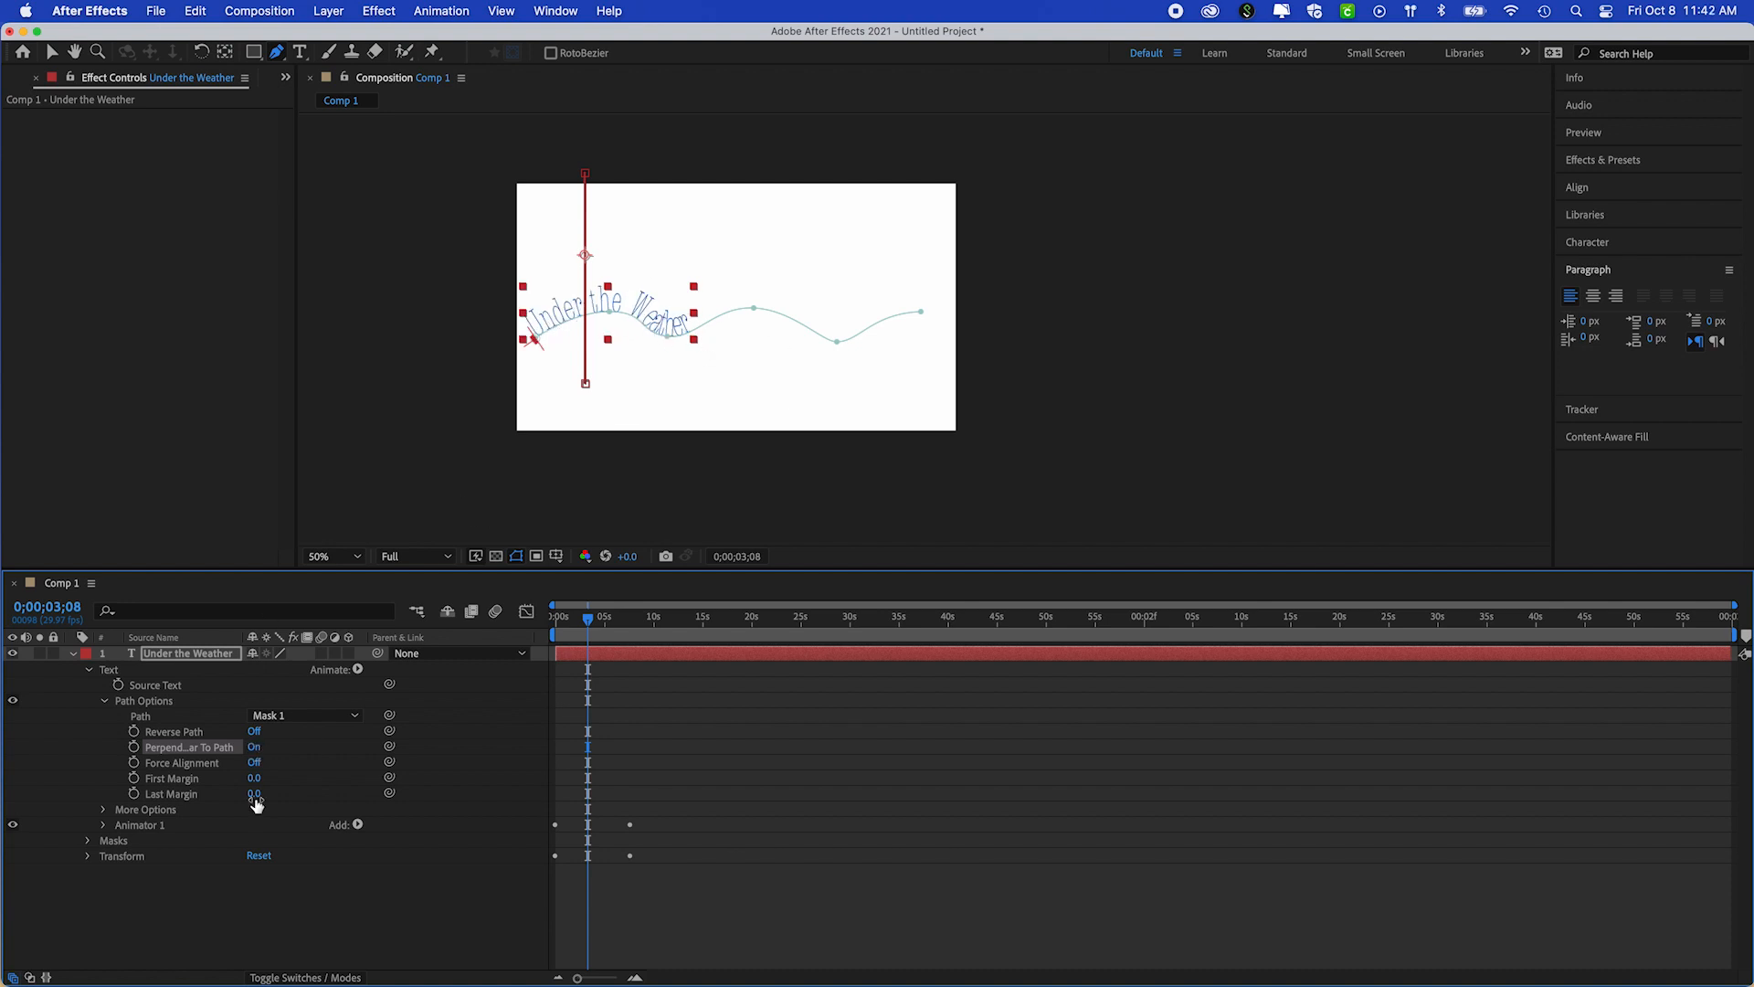
{"action": "left_click", "coordinate": [255, 762]}
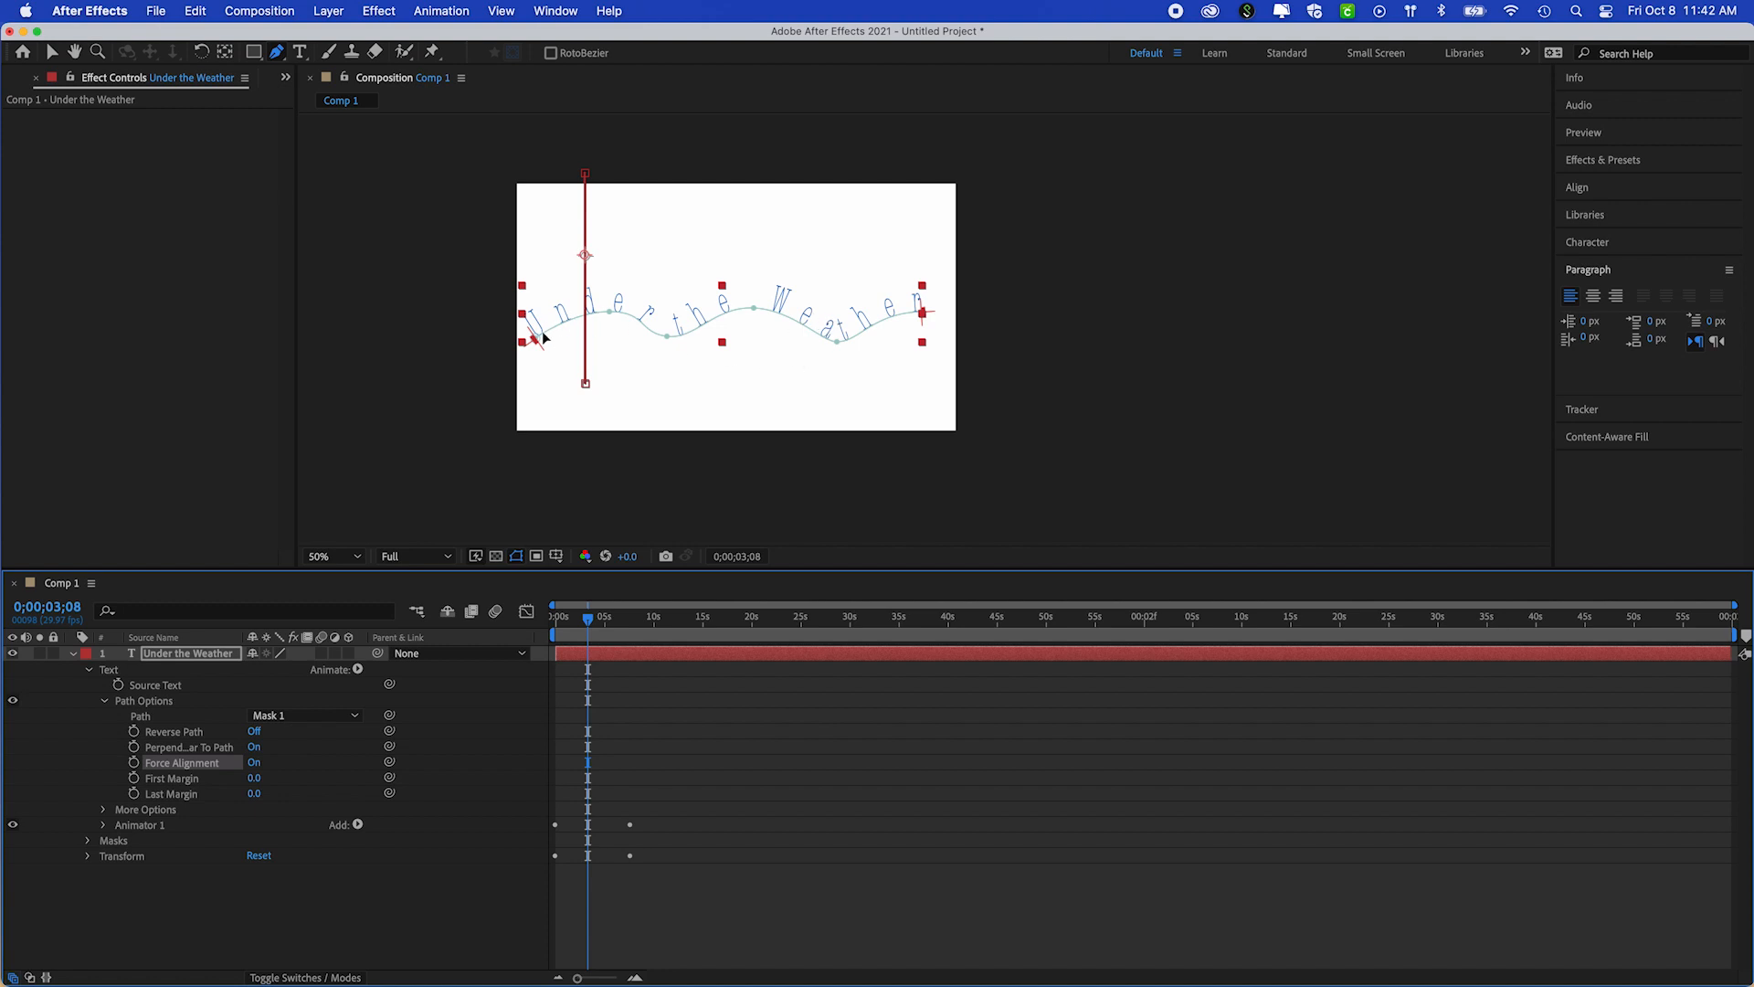
{"action": "left_click", "coordinate": [254, 763]}
Try a First Margin of 129 and a Last Margin of -24 for the text on the path, and undo both changes
{"action": "left_click_drag", "start_coordinate": [253, 778], "coordinate": [402, 827]}
{"action": "mouse_move", "coordinate": [254, 793]}
{"action": "left_mouse_down"}
{"action": "mouse_move", "coordinate": [377, 783]}
{"action": "mouse_move", "coordinate": [231, 793]}
{"action": "left_mouse_up"}
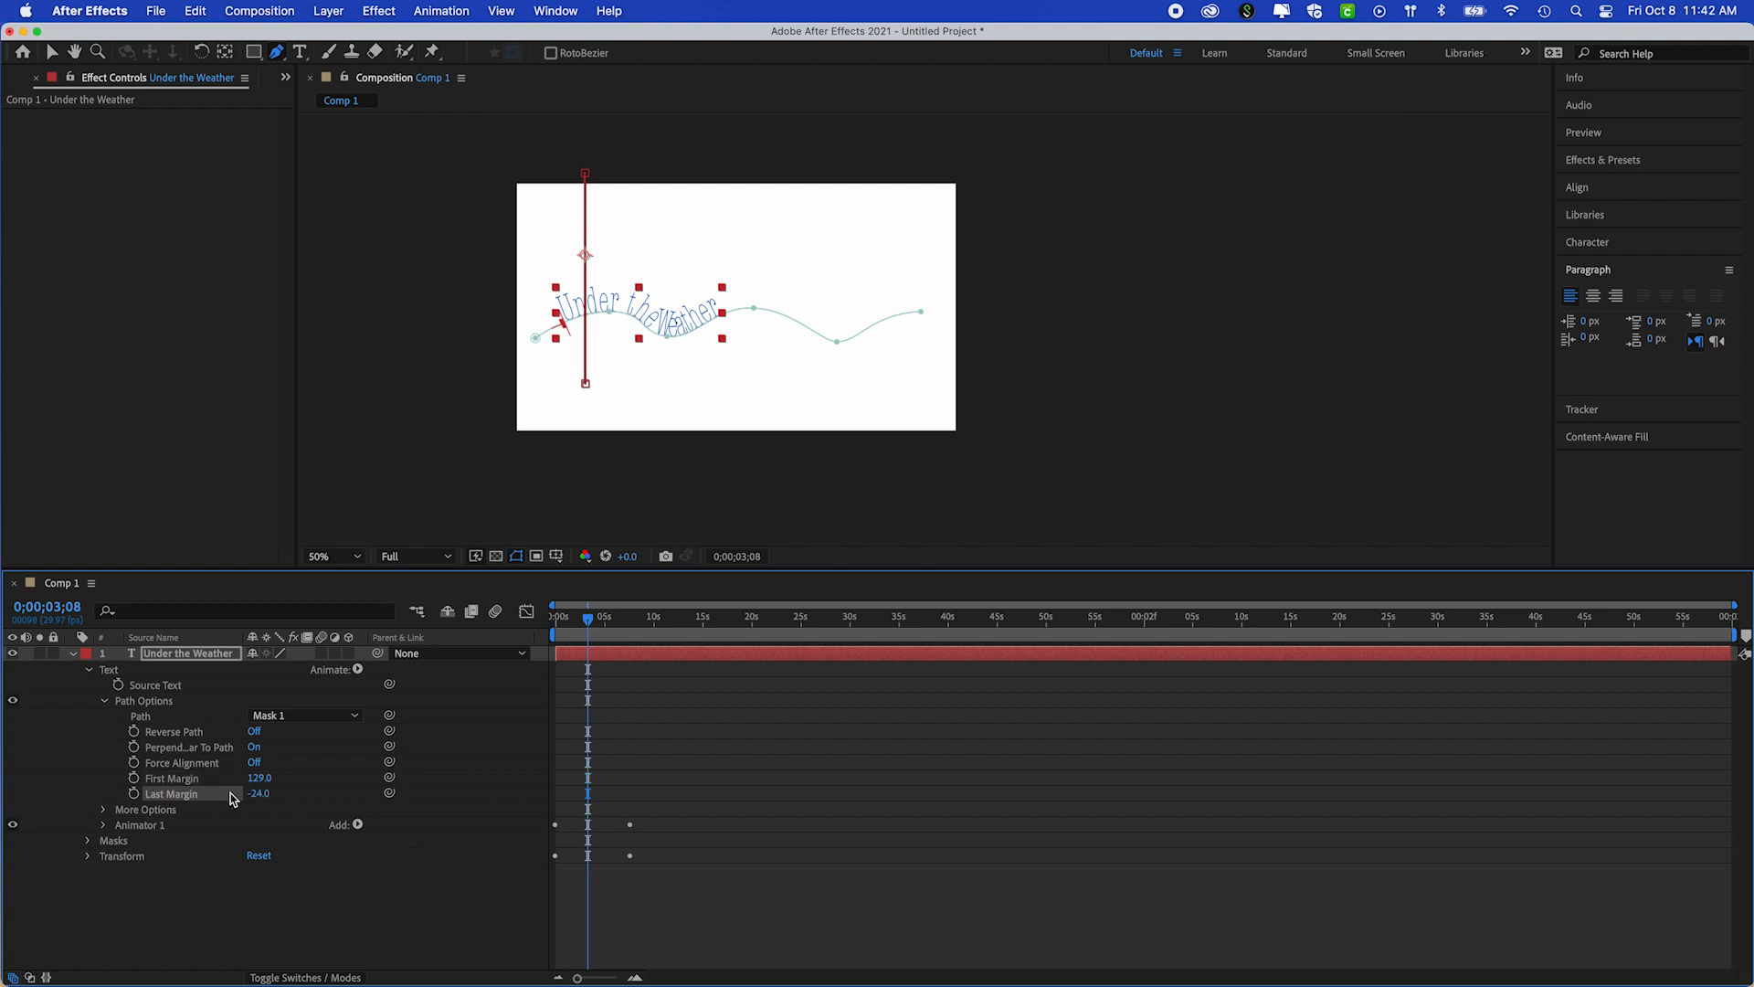
{"action": "key", "text": "super+z"}
{"action": "key", "text": "super+z"}
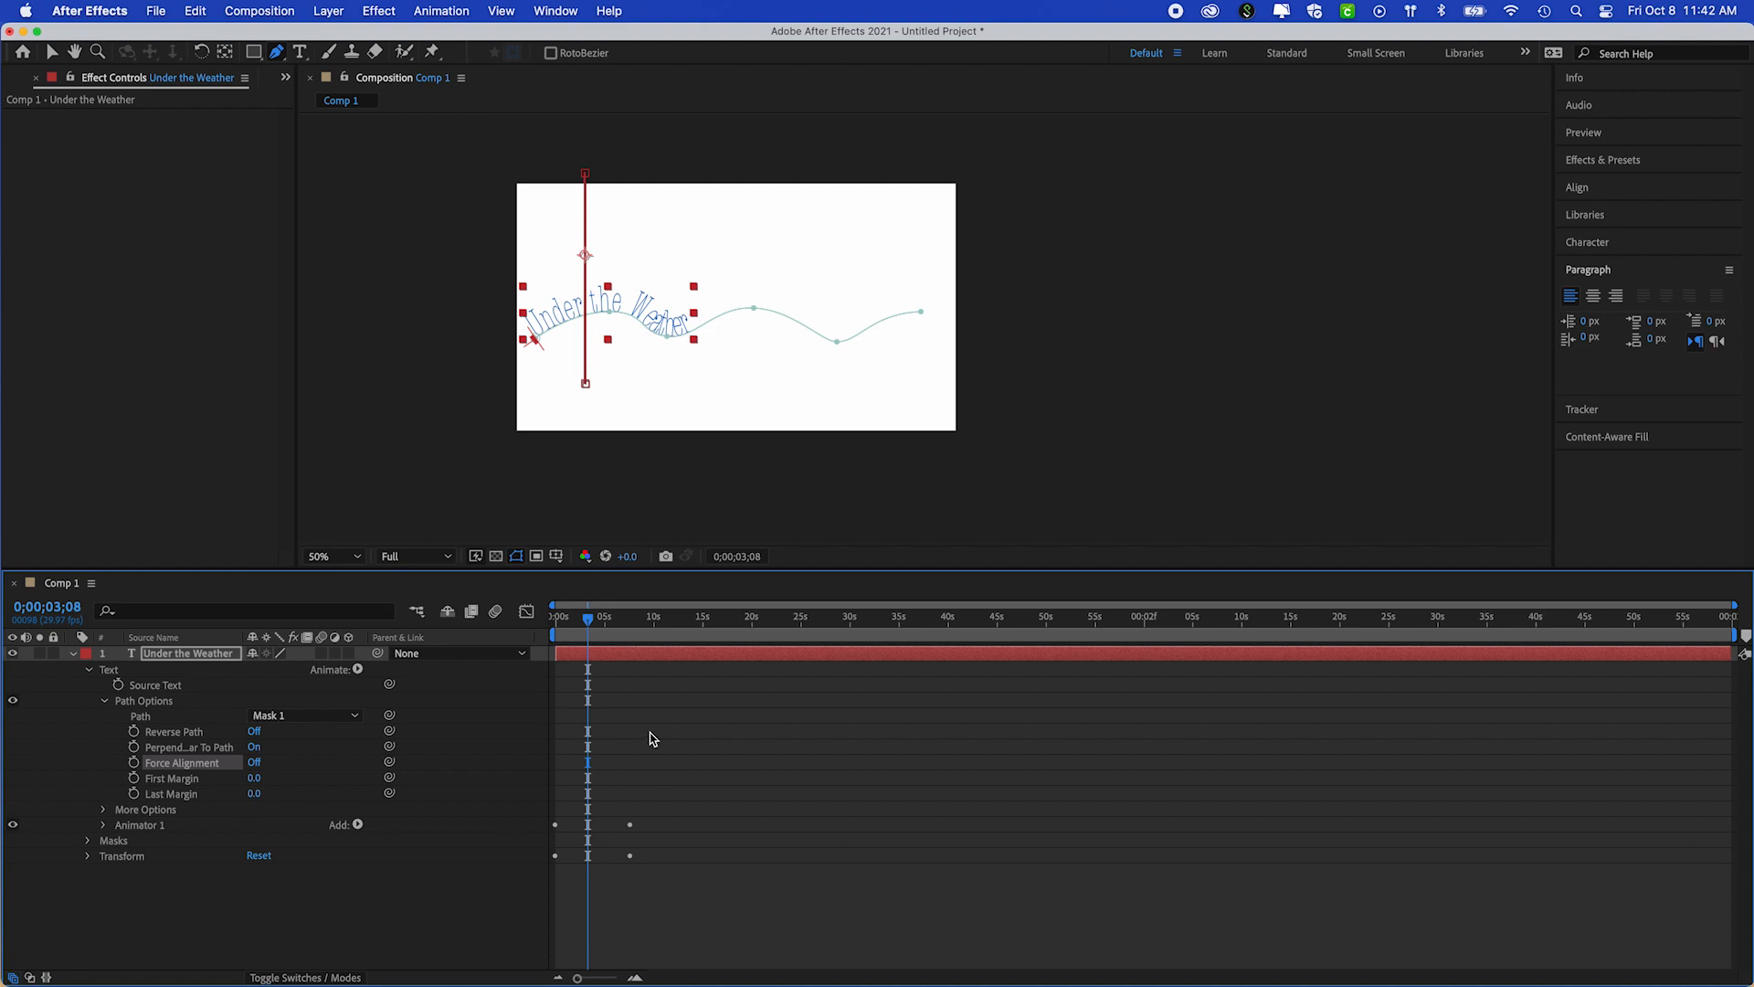
Preview the text animation along the wavy path from the start of the composition
{"action": "mouse_move", "coordinate": [596, 624]}
{"action": "left_mouse_down"}
{"action": "mouse_move", "coordinate": [556, 634]}
{"action": "mouse_move", "coordinate": [588, 627]}
{"action": "left_mouse_up"}
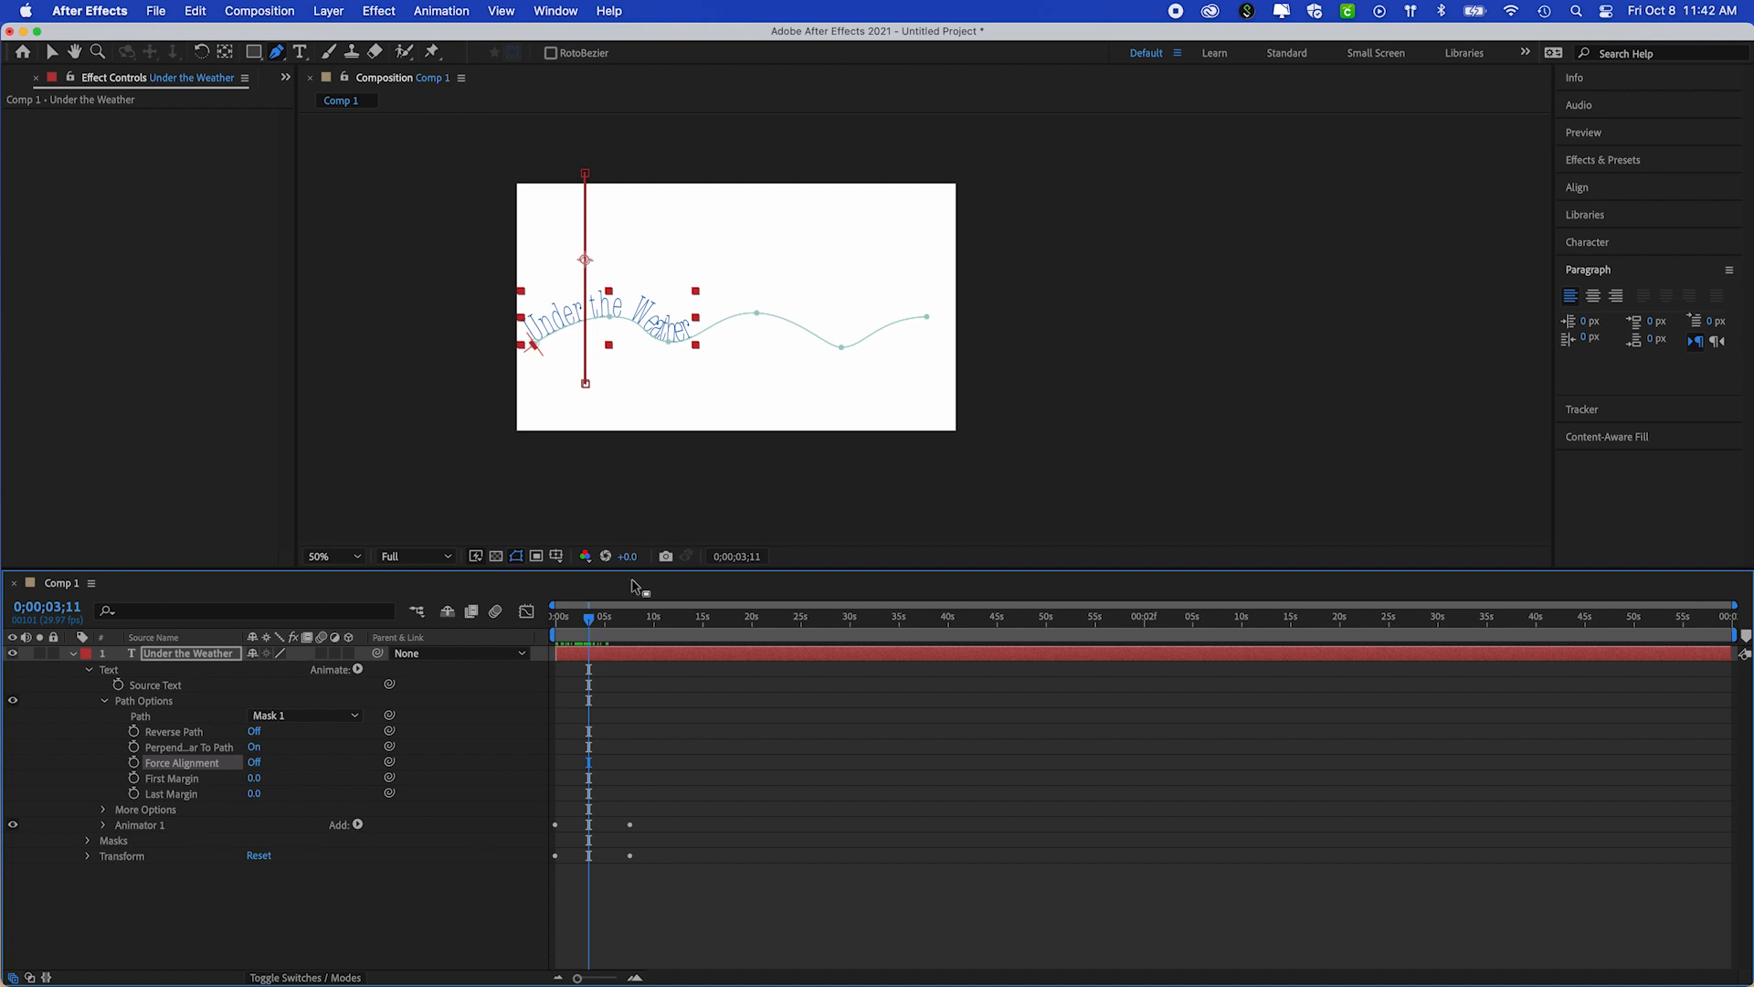
{"action": "left_click_drag", "start_coordinate": [594, 625], "coordinate": [556, 672]}
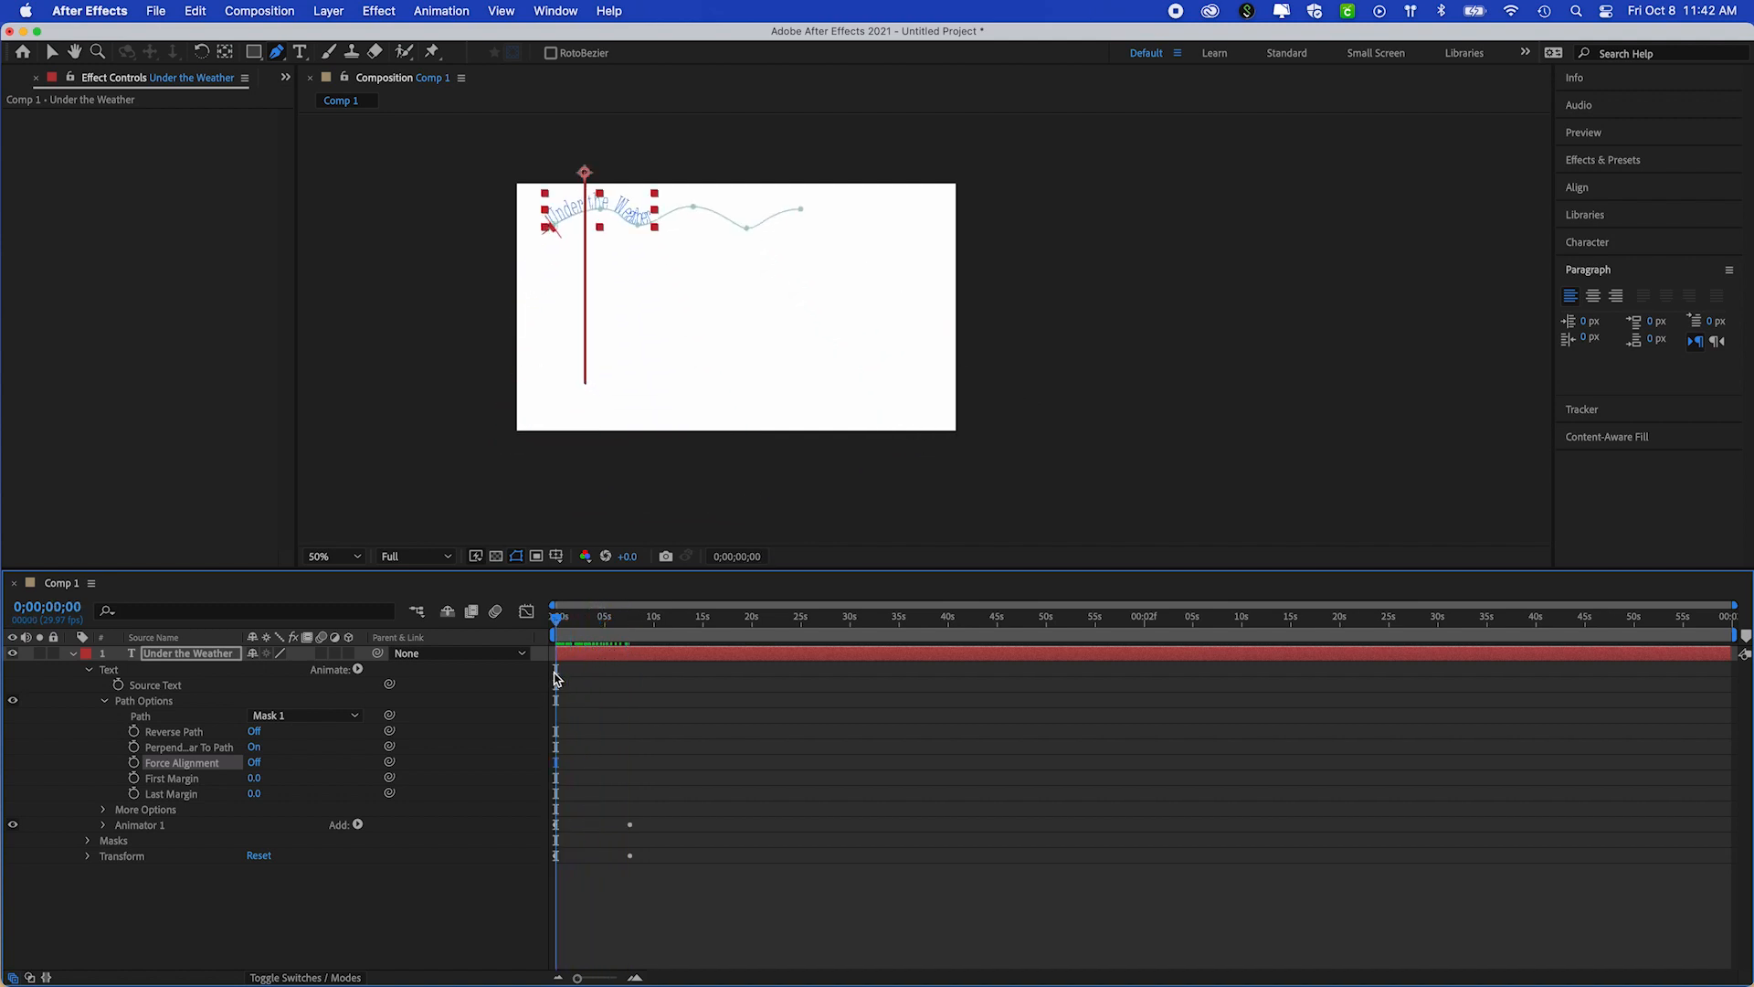
{"action": "key", "text": "space"}
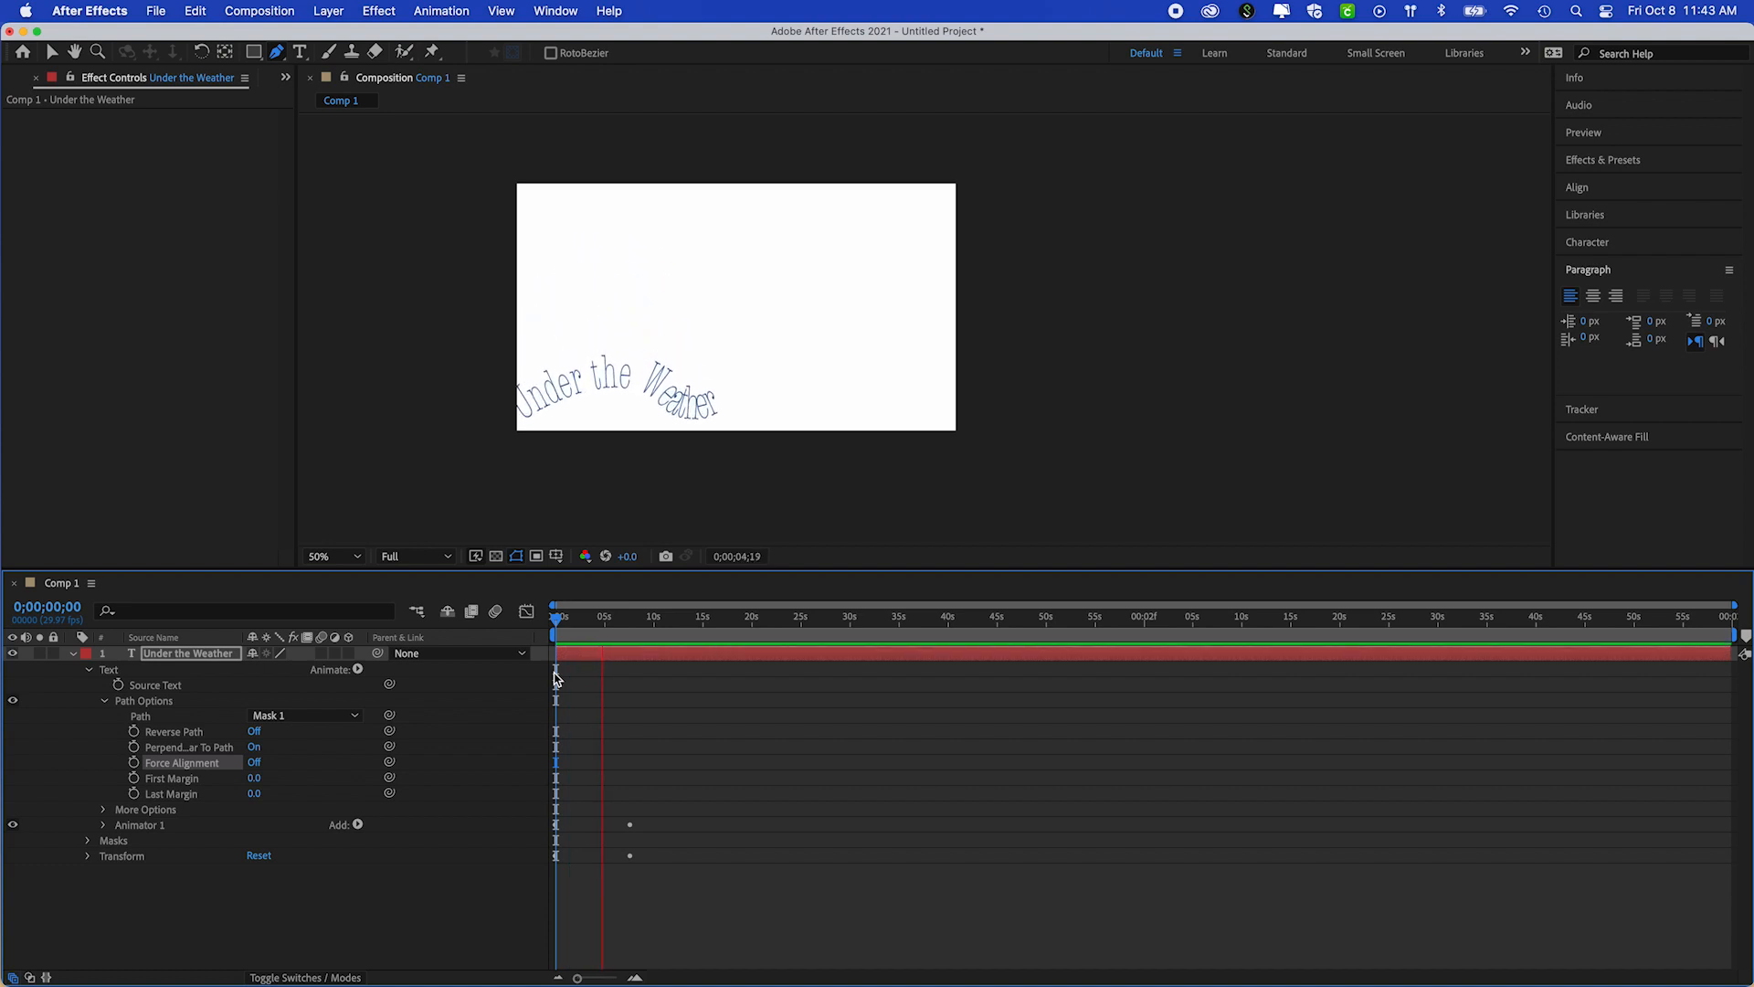
{"action": "key", "text": "space"}
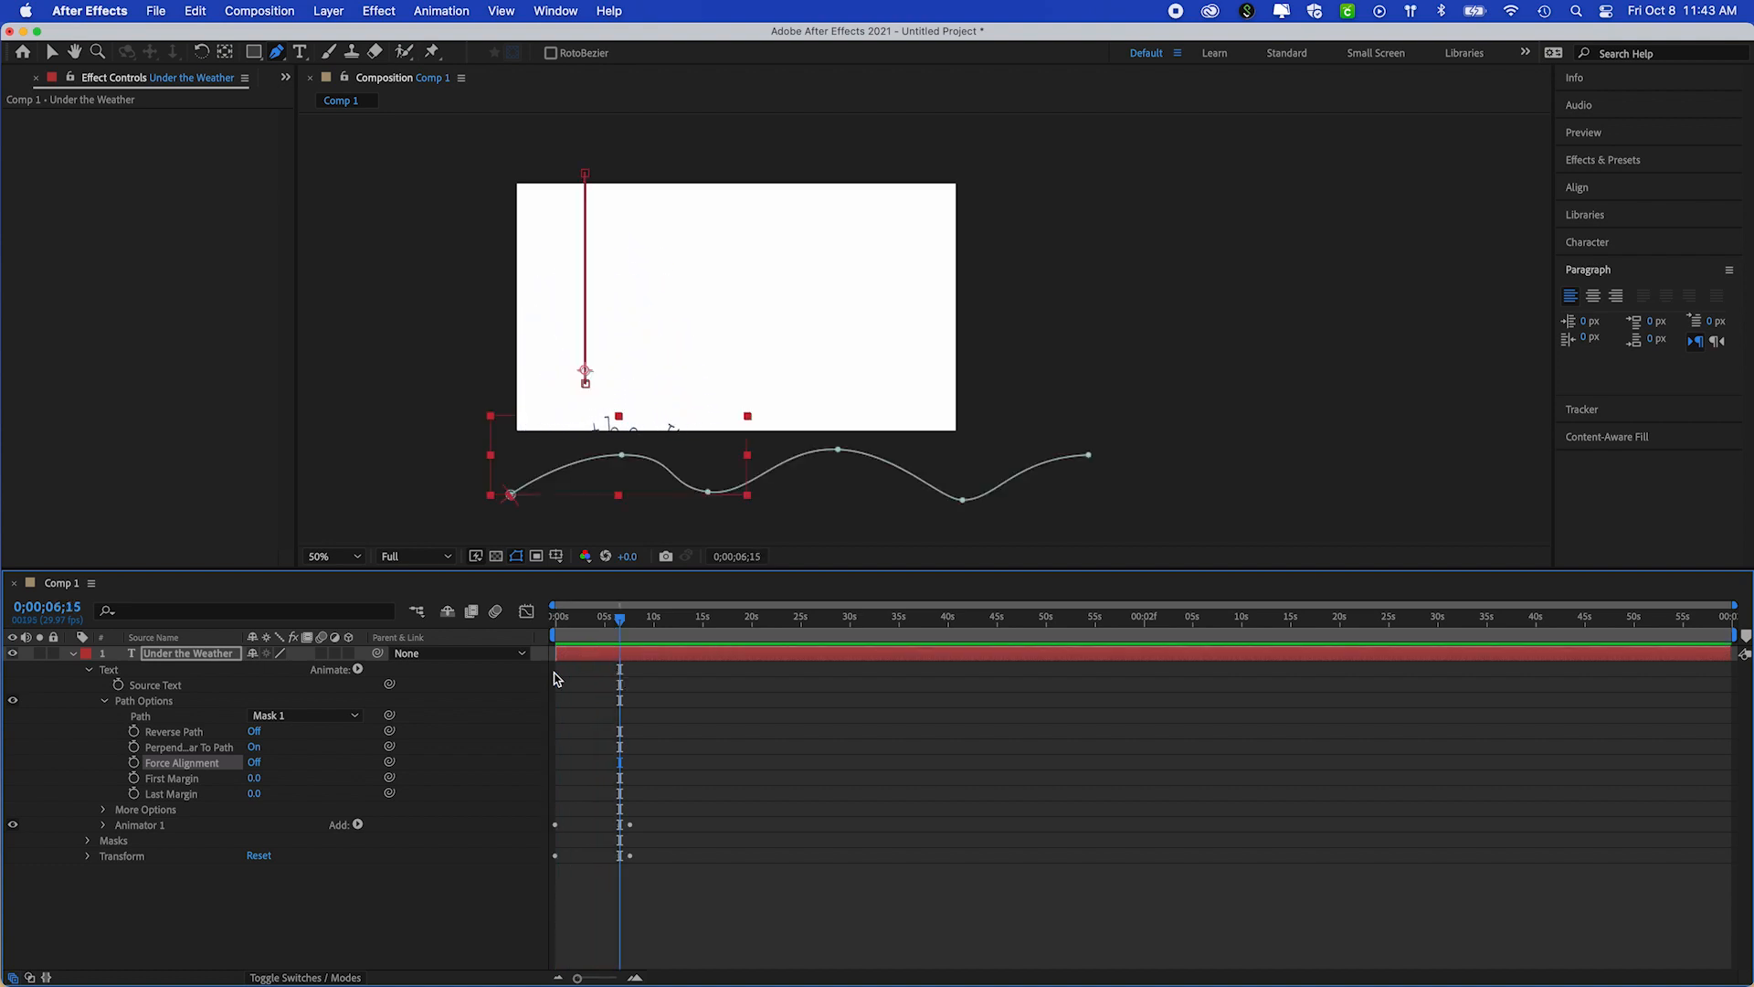
Remove the Position and Scale animation from the Under the Weather text layer's Transform properties
{"action": "left_click", "coordinate": [87, 857]}
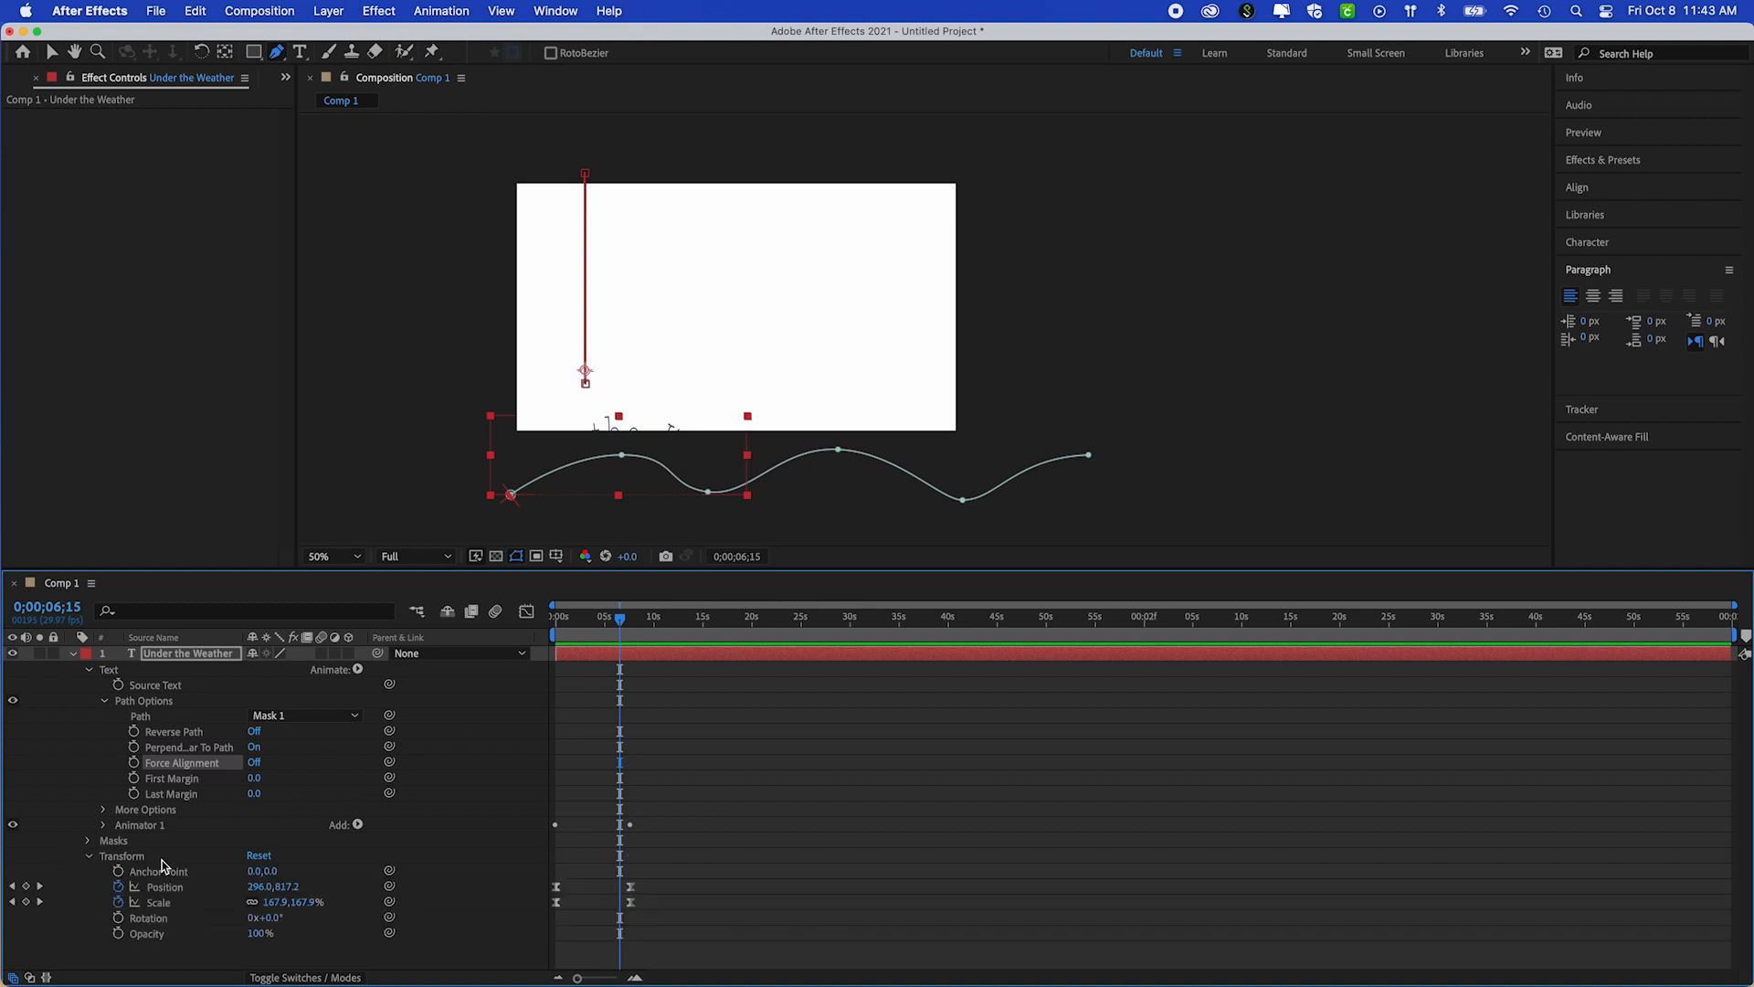
{"action": "left_click", "coordinate": [118, 886]}
{"action": "left_click", "coordinate": [118, 901]}
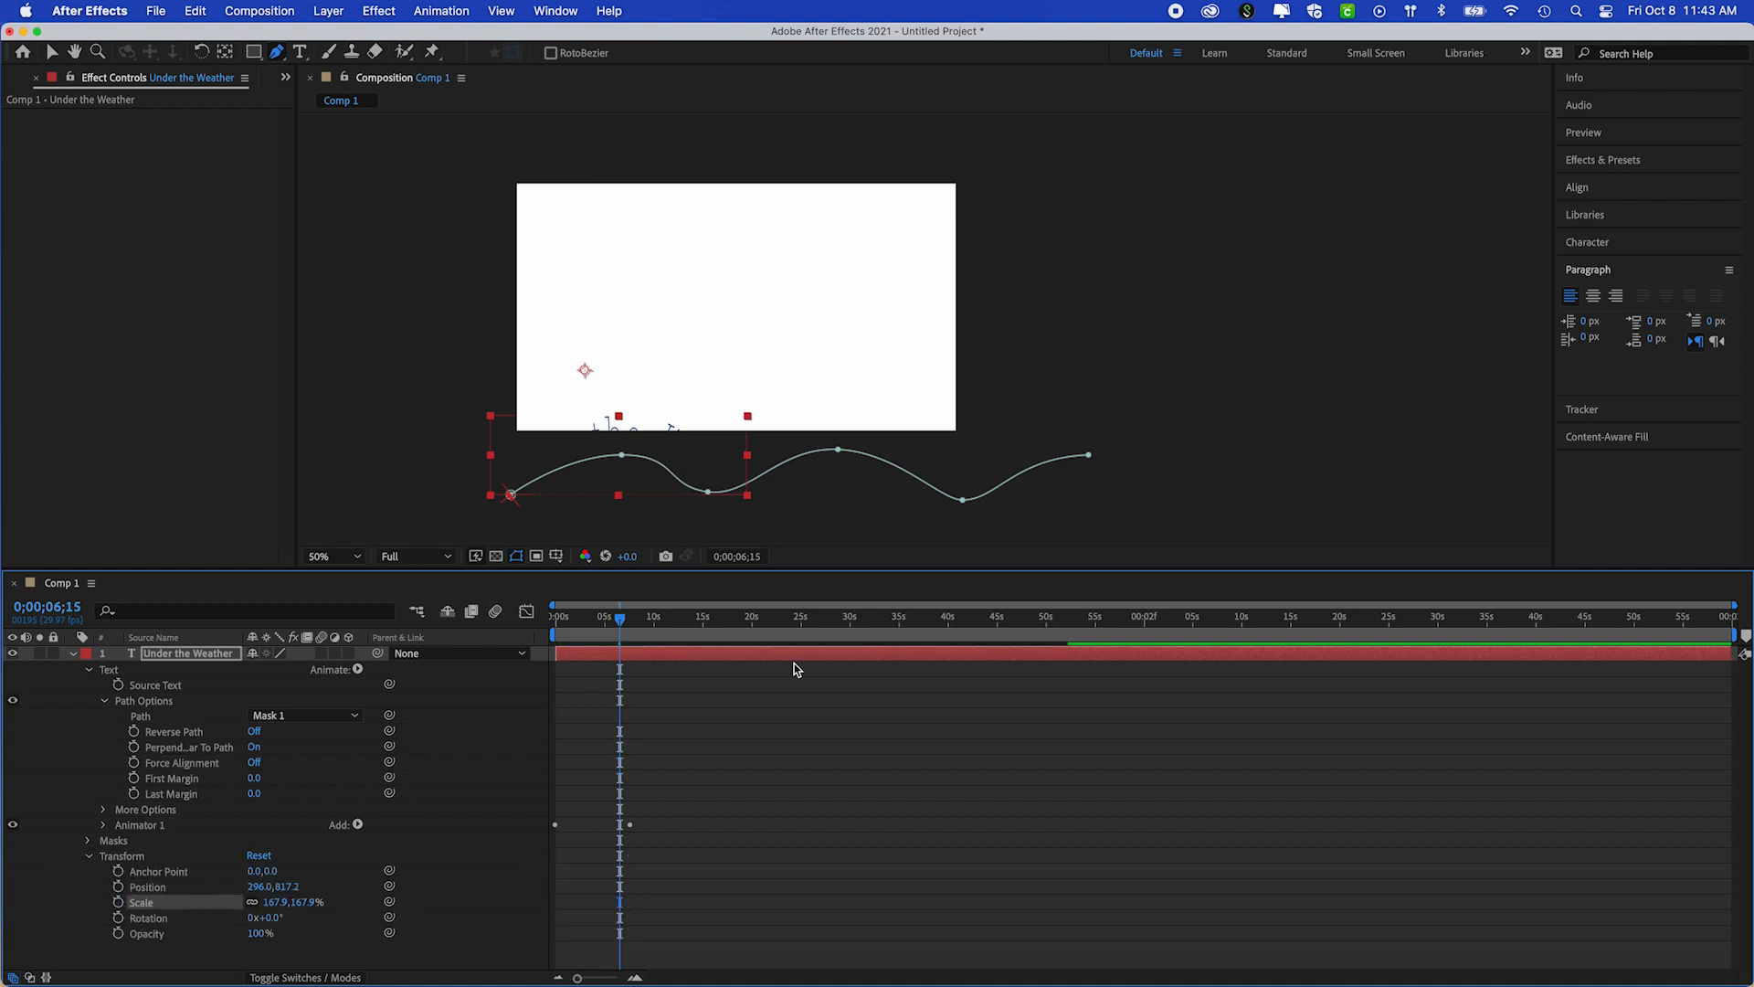
At the start of the timeline, scale the text layer to 101.9% and move it to position 420, 353.2 inside the frame
{"action": "left_click_drag", "start_coordinate": [626, 627], "coordinate": [555, 627]}
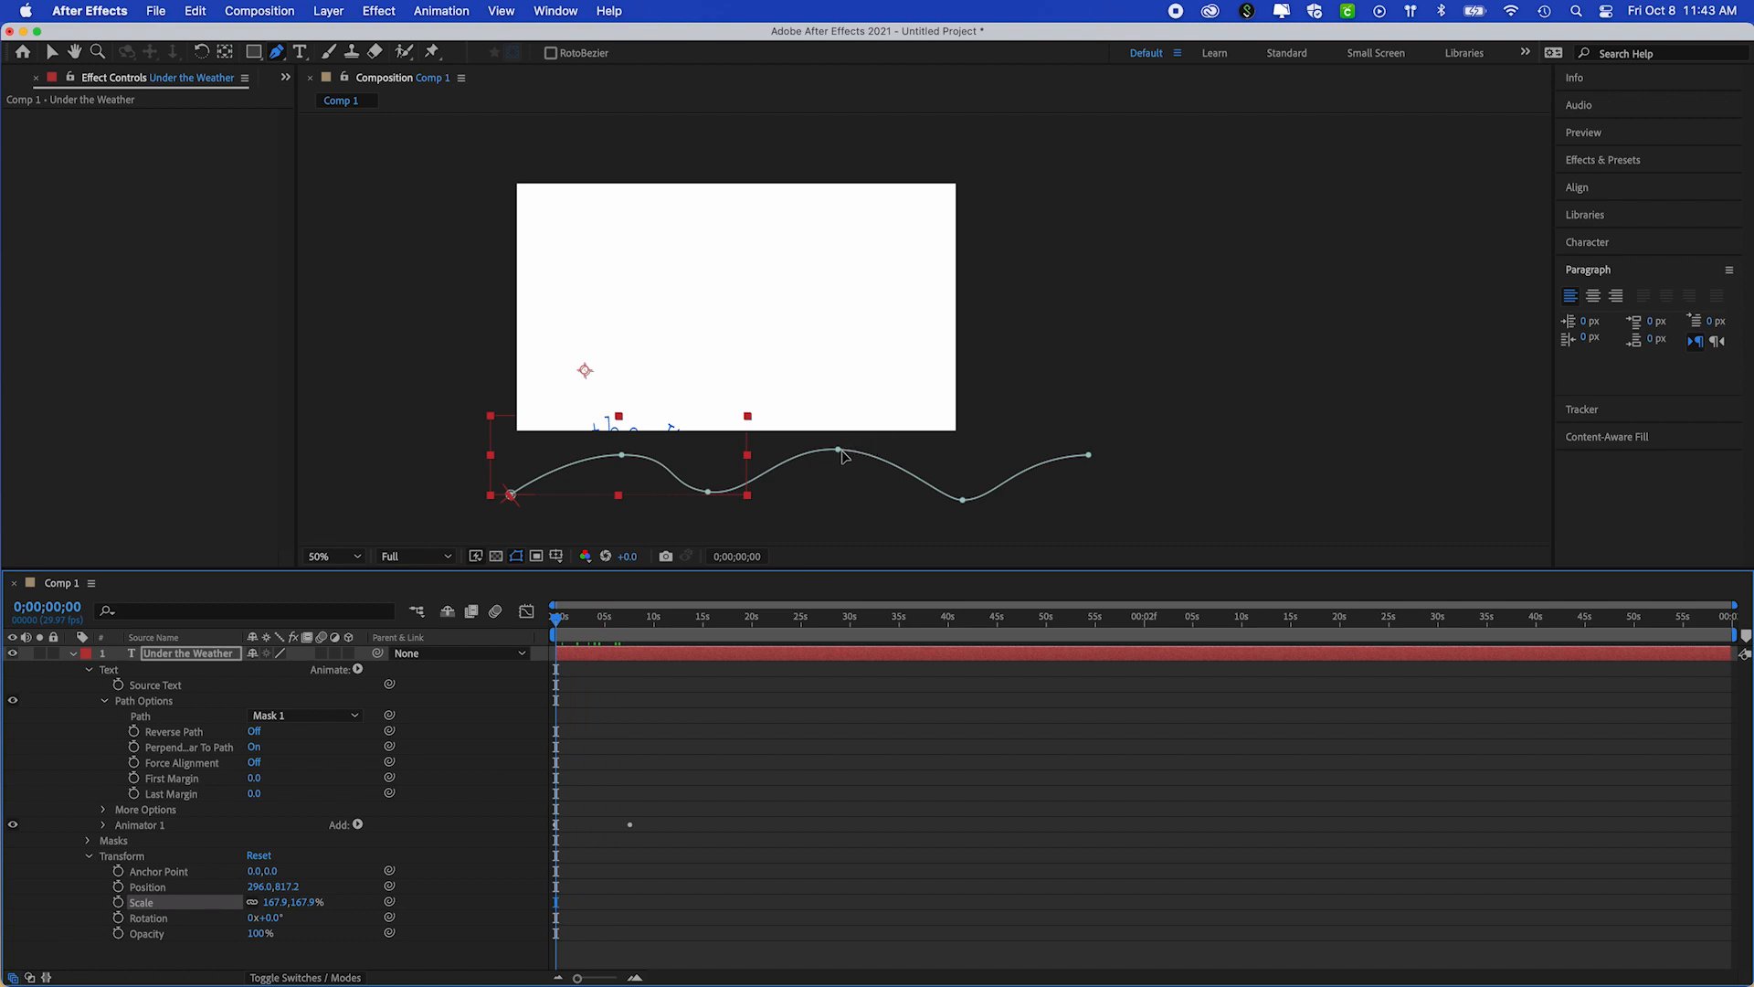
{"action": "left_click", "coordinate": [53, 52]}
{"action": "left_click", "coordinate": [790, 425]}
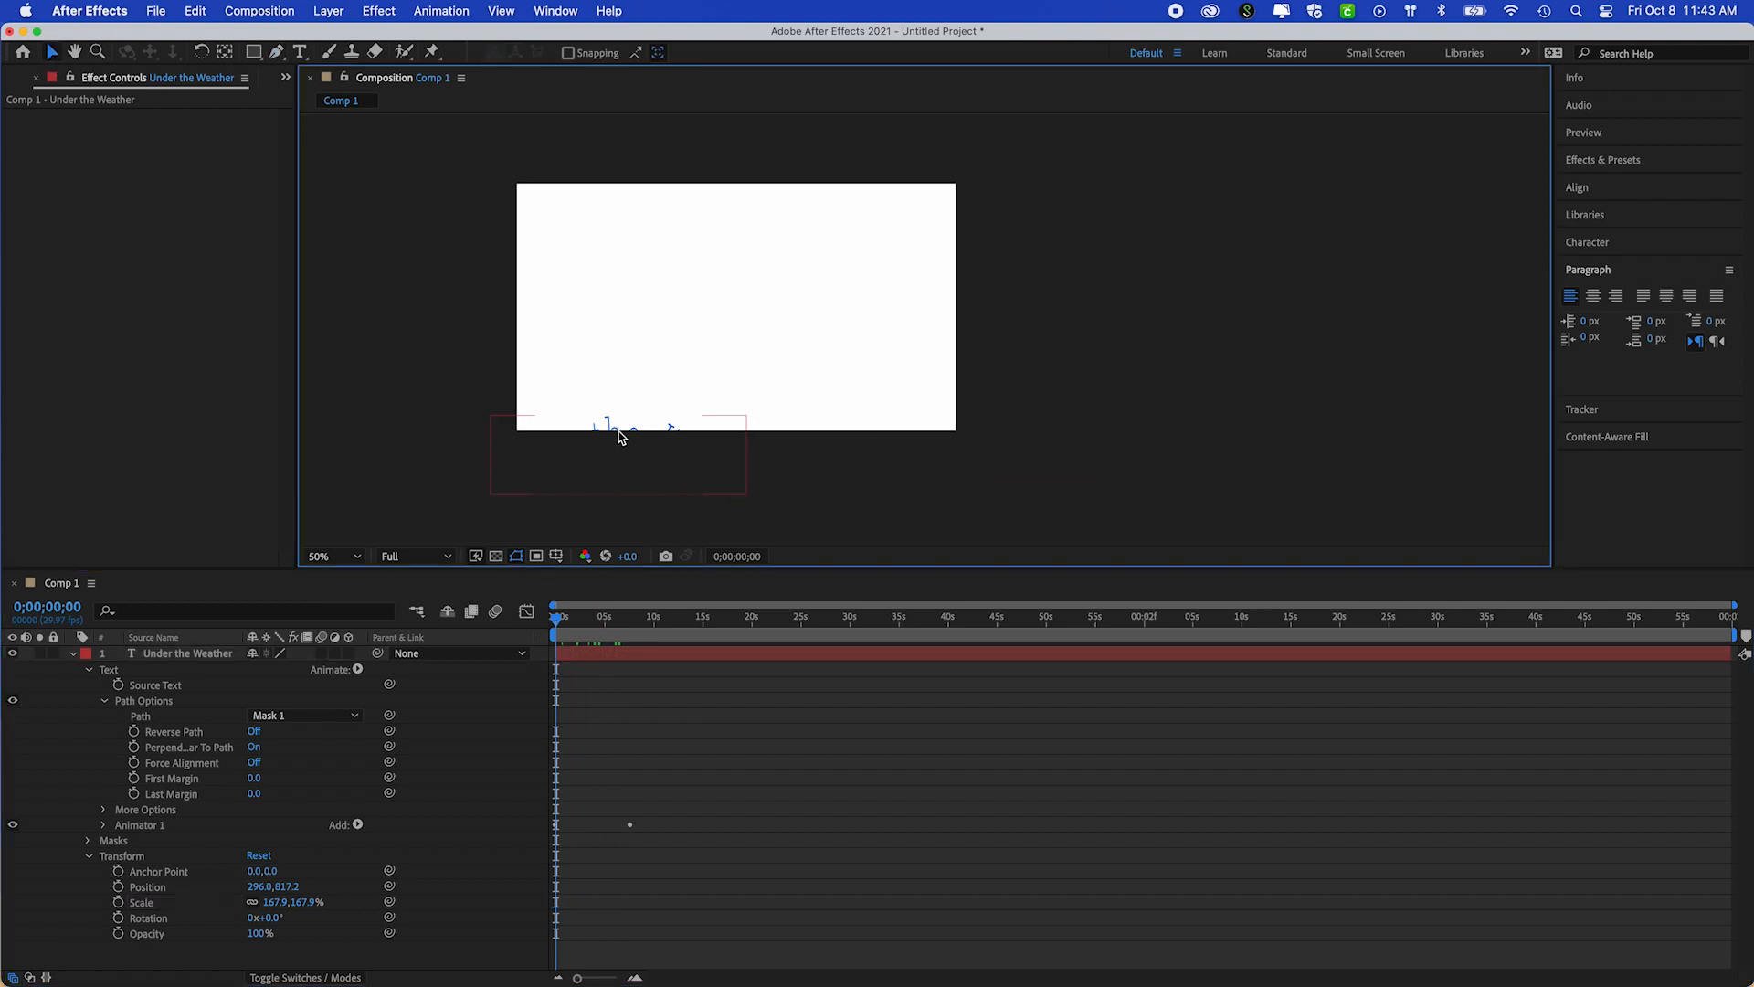
{"action": "left_click_drag", "start_coordinate": [615, 430], "coordinate": [663, 321]}
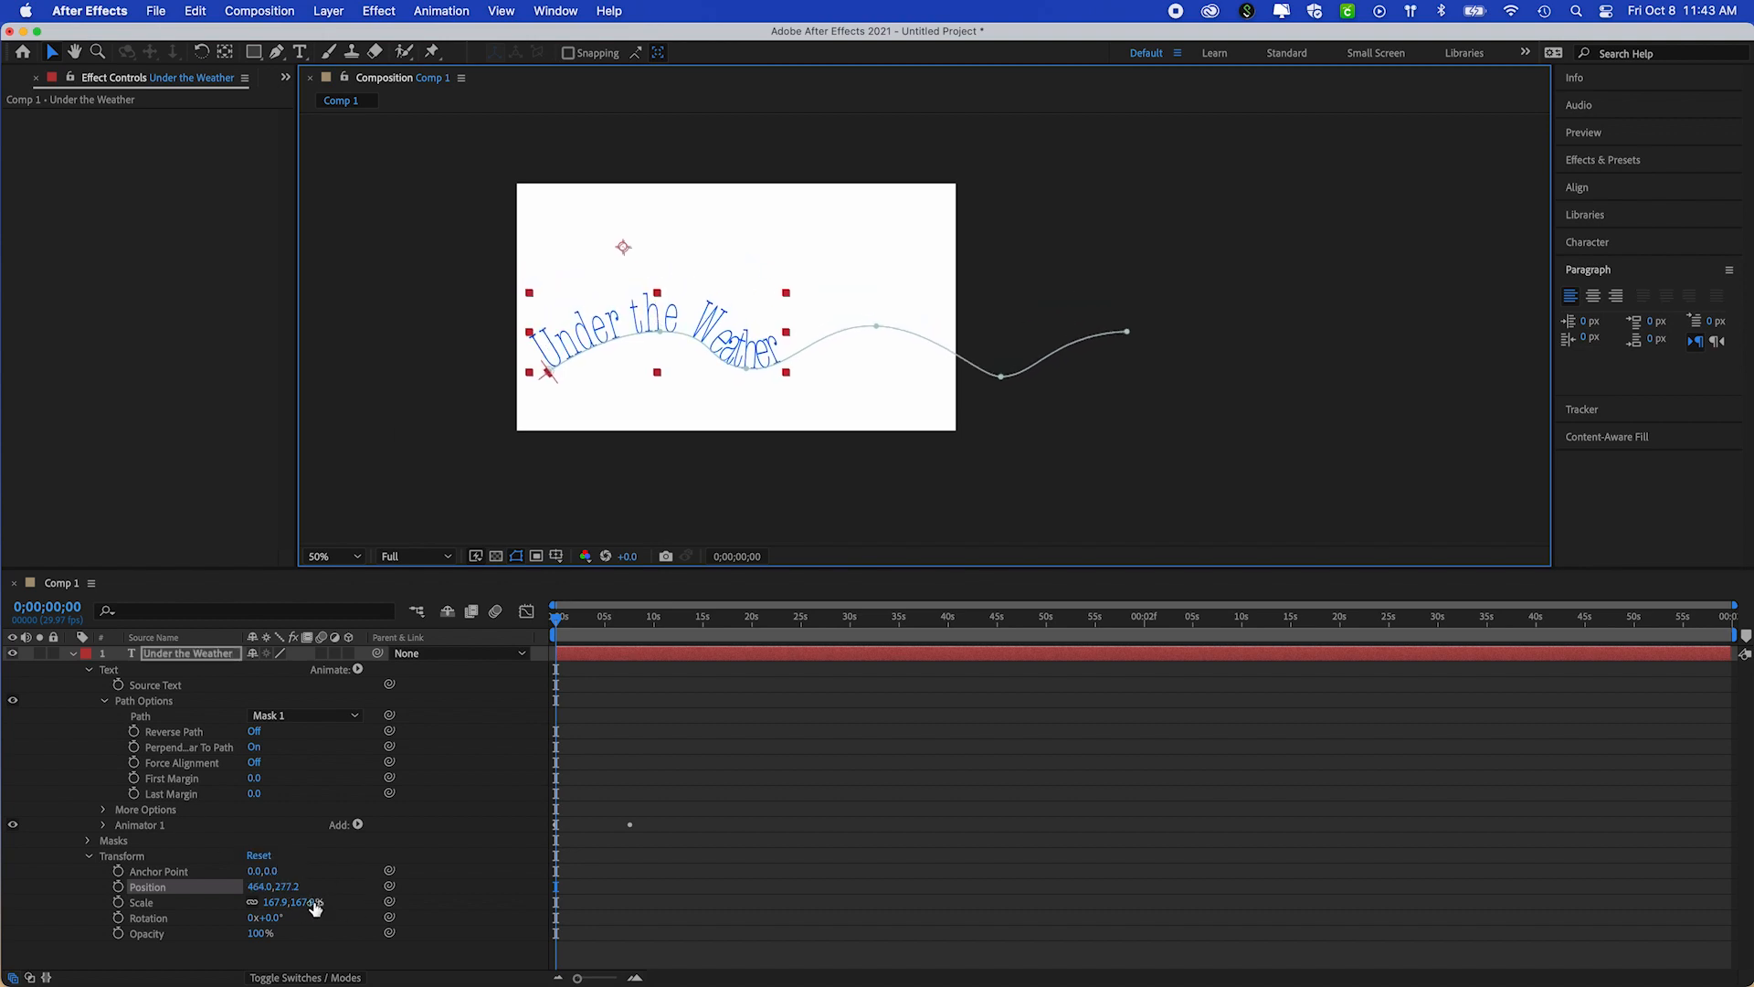
{"action": "left_click_drag", "start_coordinate": [306, 904], "coordinate": [268, 905]}
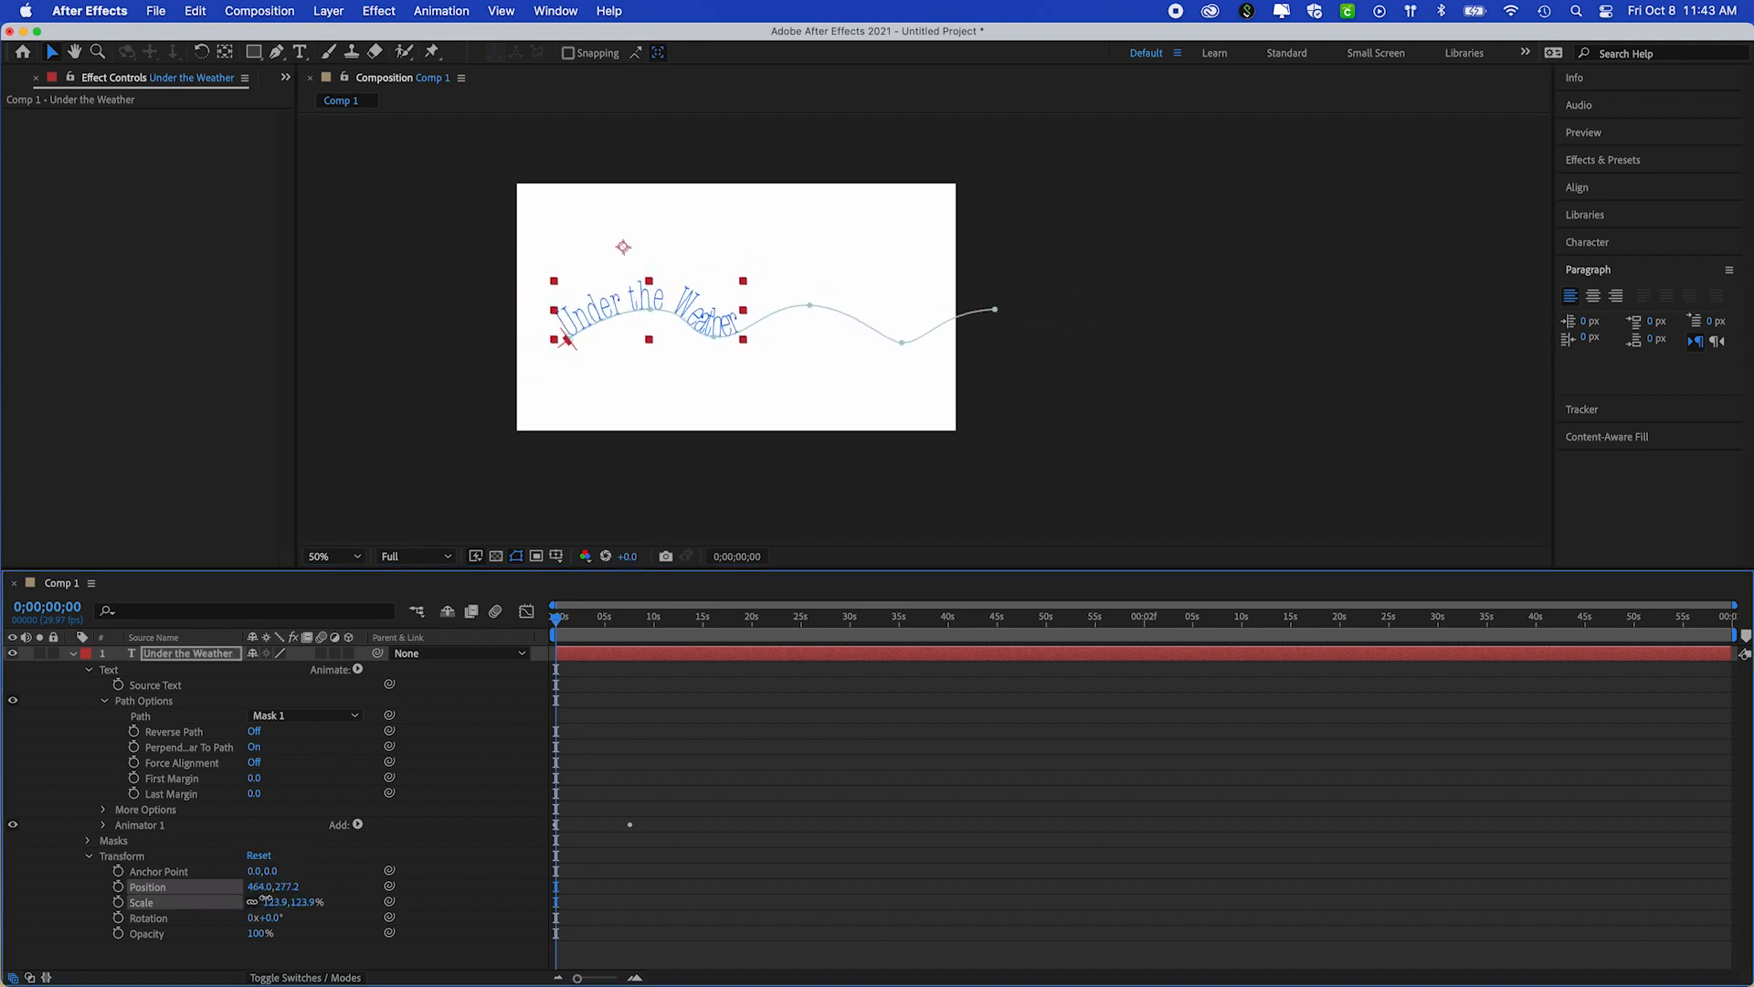
{"action": "left_click", "coordinate": [688, 309]}
{"action": "left_click_drag", "start_coordinate": [688, 309], "coordinate": [658, 328]}
{"action": "mouse_move", "coordinate": [310, 906]}
{"action": "left_mouse_down"}
{"action": "mouse_move", "coordinate": [255, 904]}
{"action": "mouse_move", "coordinate": [306, 907]}
{"action": "left_mouse_up"}
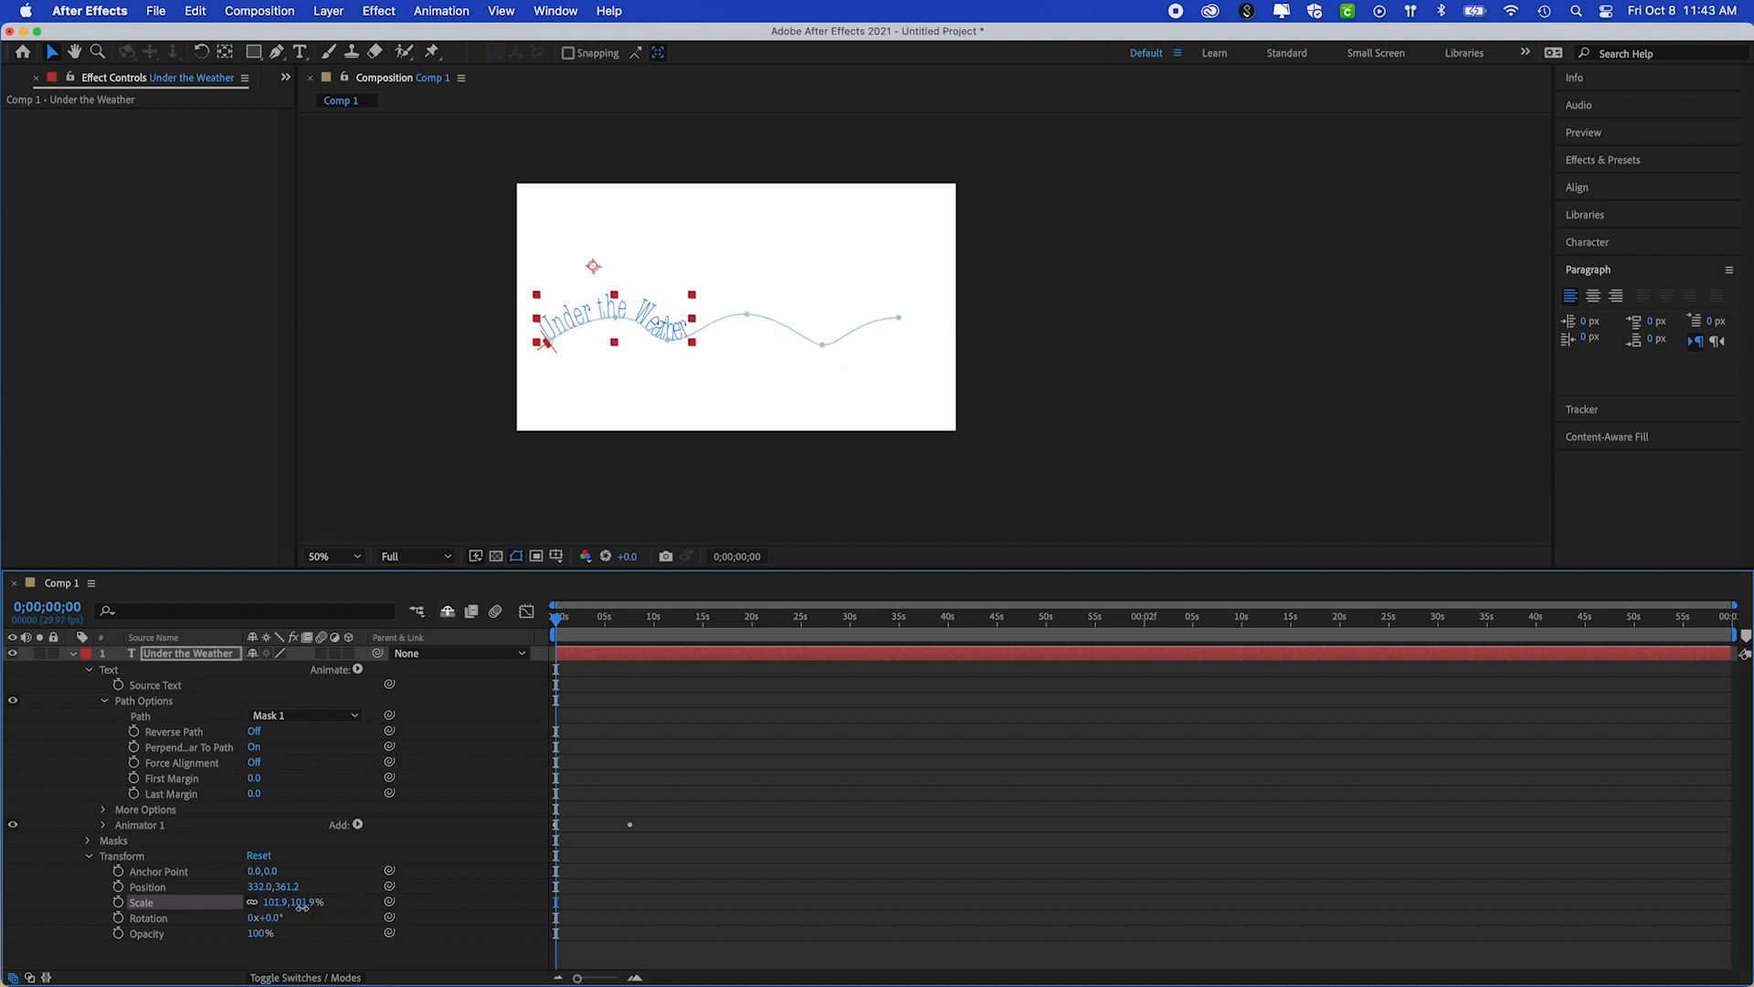
{"action": "left_click_drag", "start_coordinate": [658, 318], "coordinate": [678, 316]}
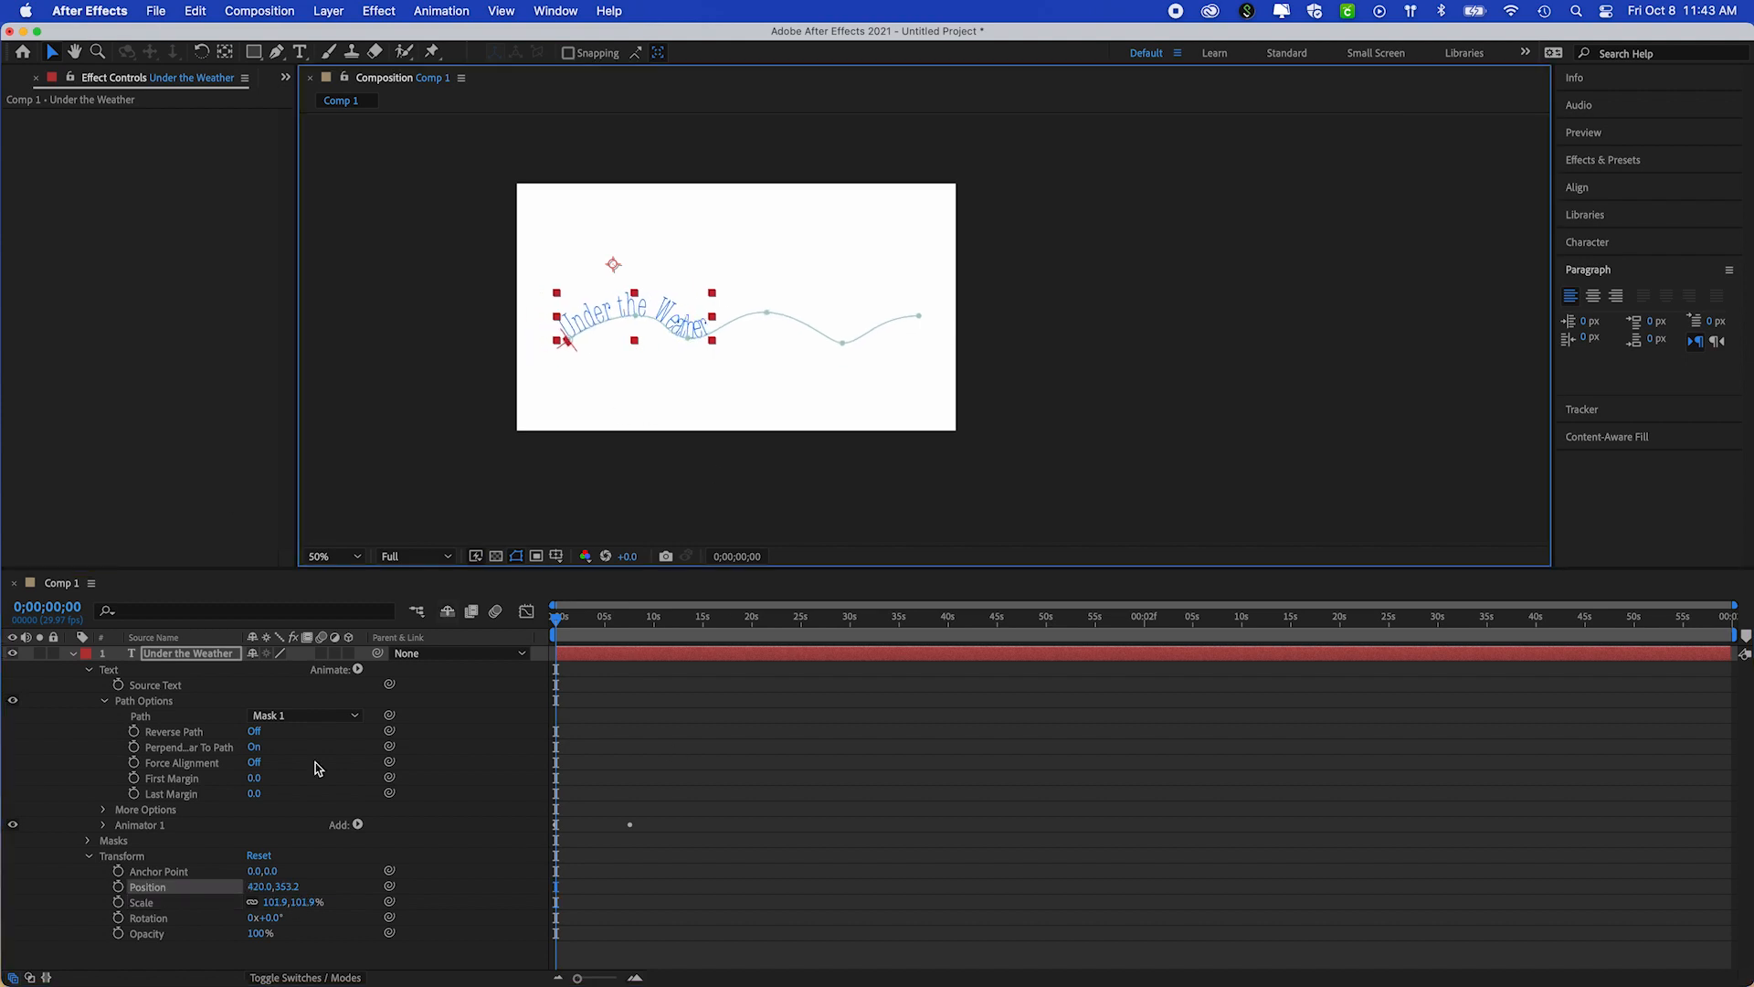
Animate the text's First Margin with keyframes from 0 at 0;00;00;00 to 987 at 0;00;07;16
{"action": "left_click", "coordinate": [84, 854]}
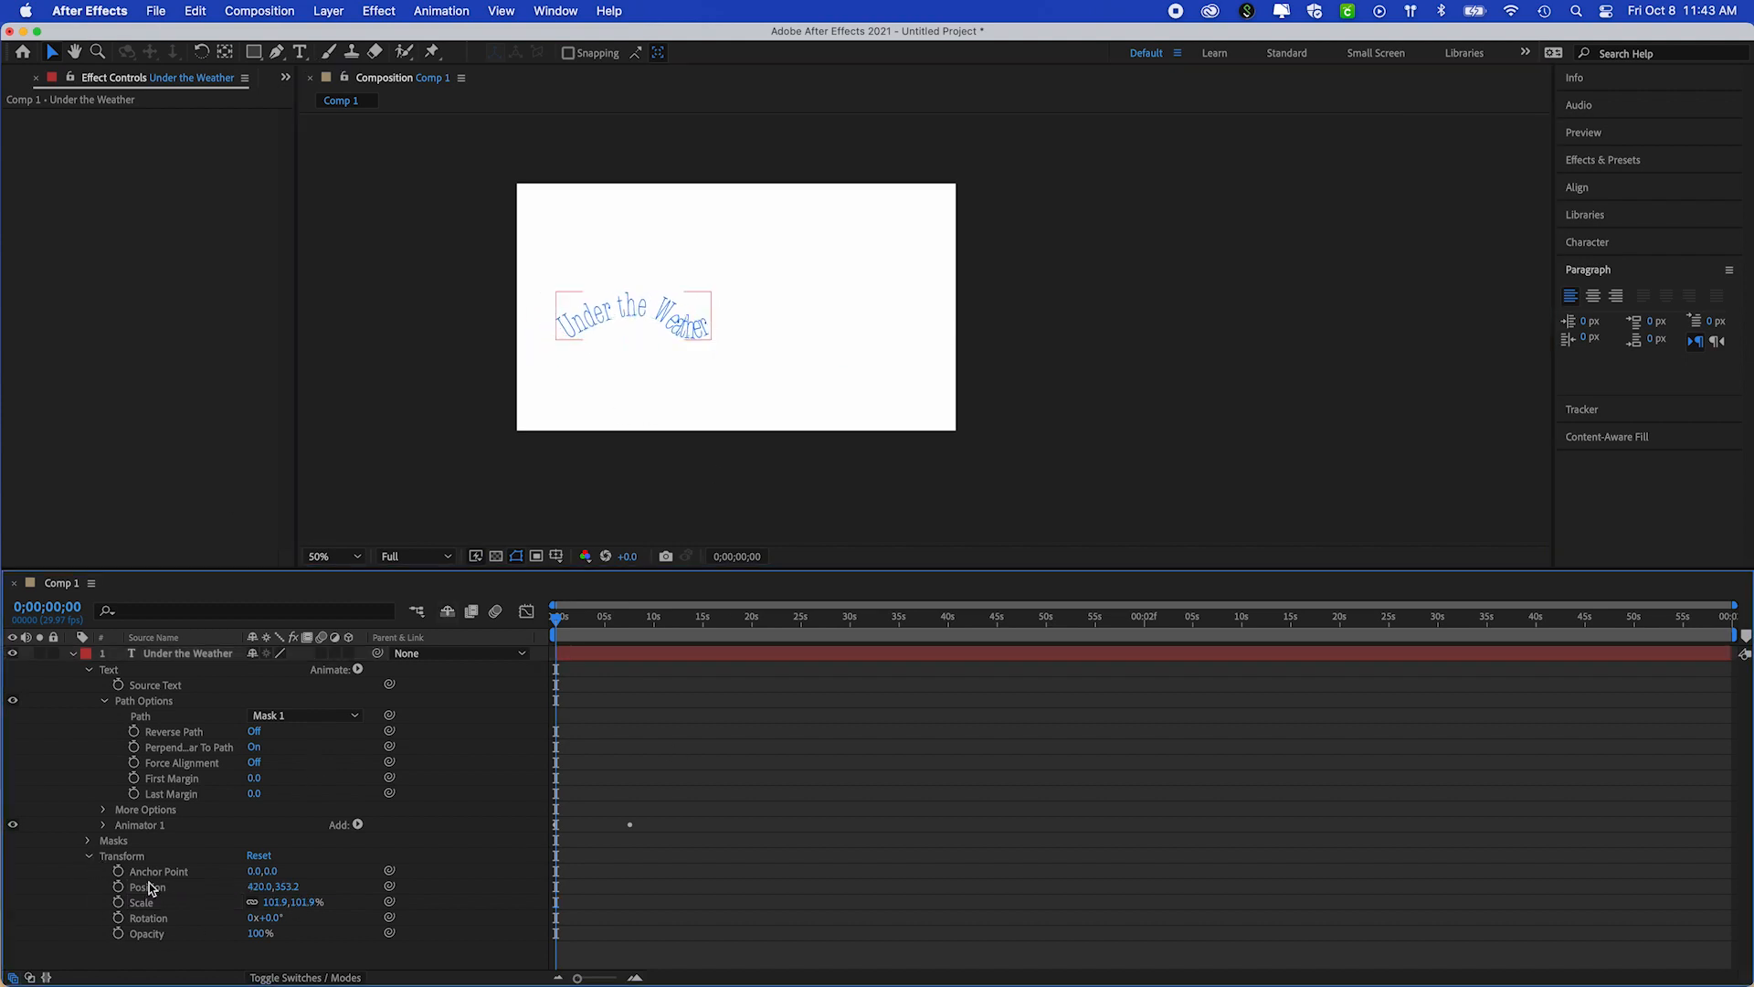
{"action": "left_click", "coordinate": [88, 857]}
{"action": "left_click", "coordinate": [169, 769]}
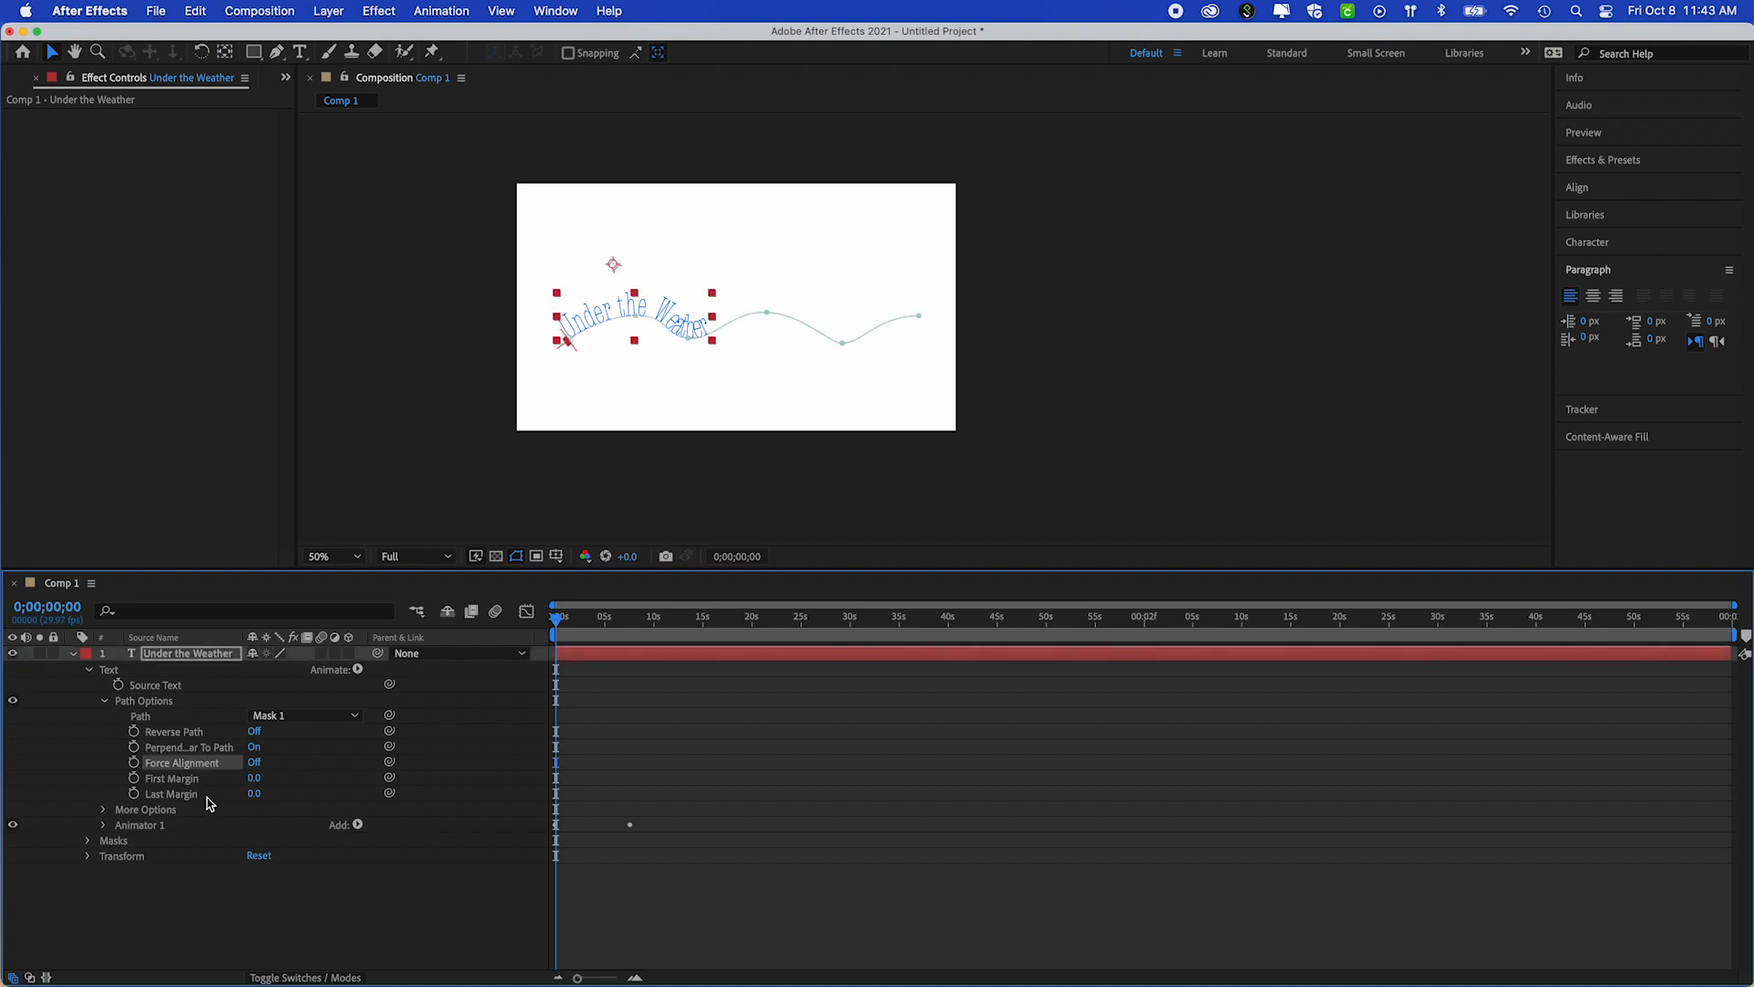
{"action": "left_click", "coordinate": [152, 781]}
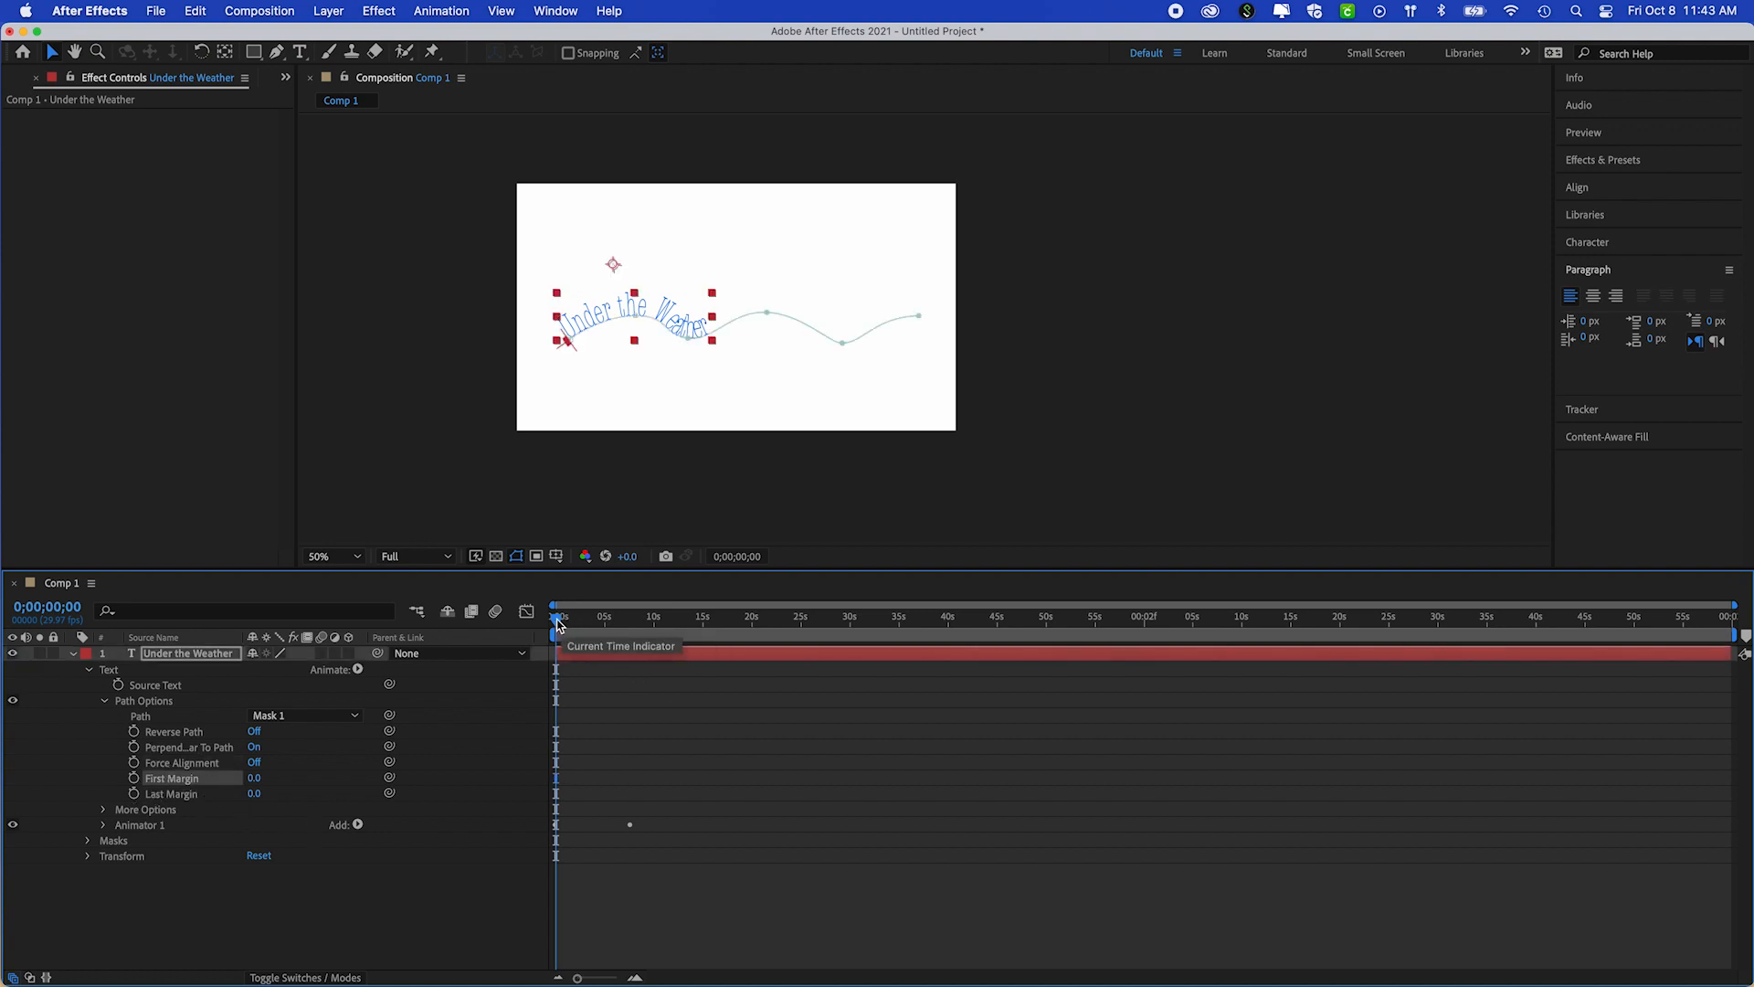
{"action": "left_click_drag", "start_coordinate": [558, 621], "coordinate": [525, 629]}
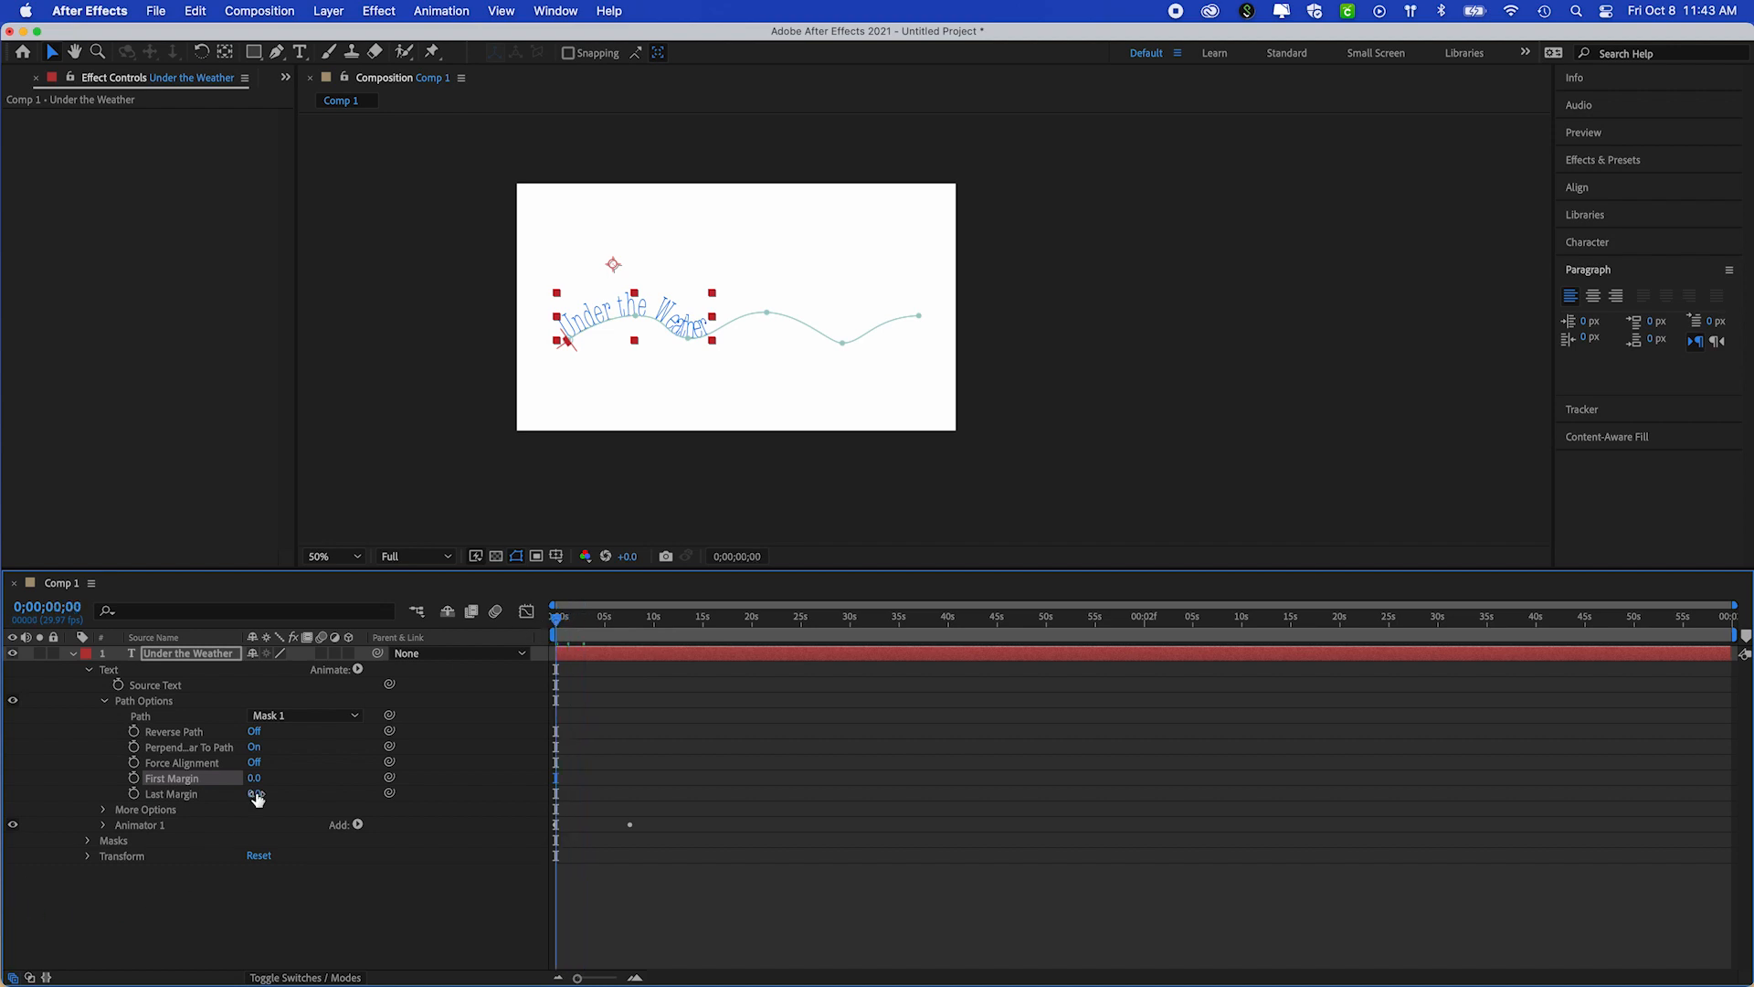
{"action": "left_click", "coordinate": [134, 779]}
{"action": "left_click_drag", "start_coordinate": [558, 618], "coordinate": [630, 614]}
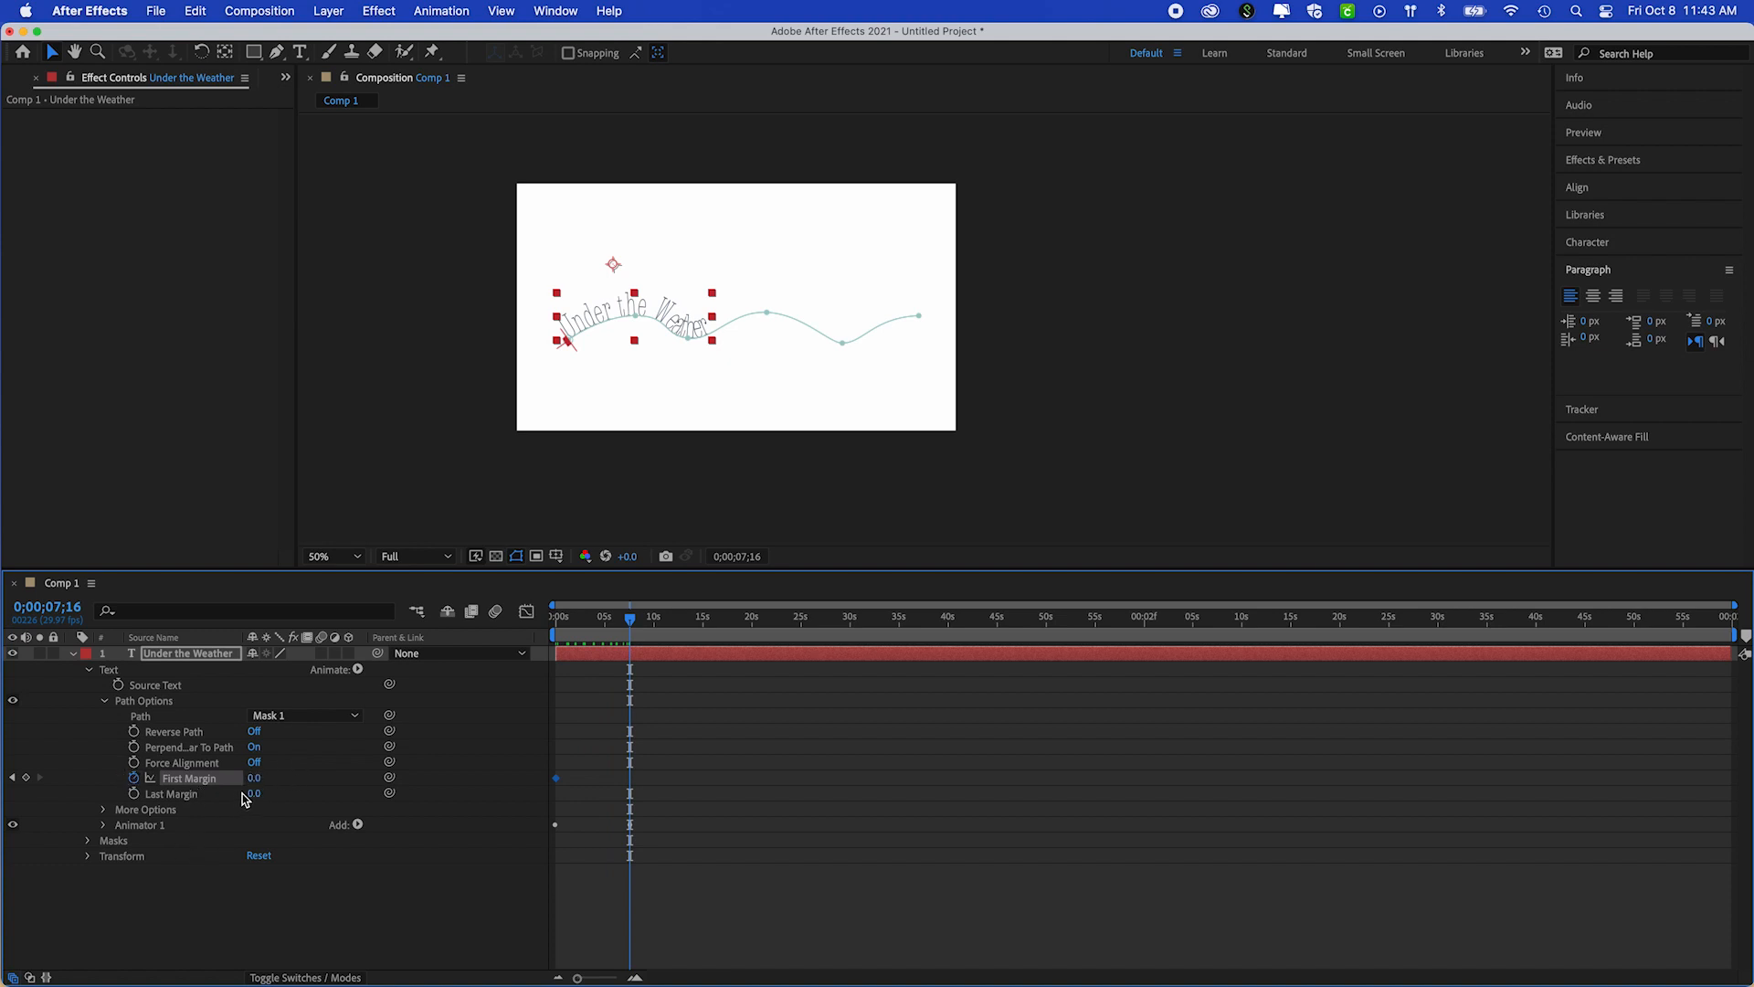
{"action": "left_click_drag", "start_coordinate": [255, 779], "coordinate": [1212, 835]}
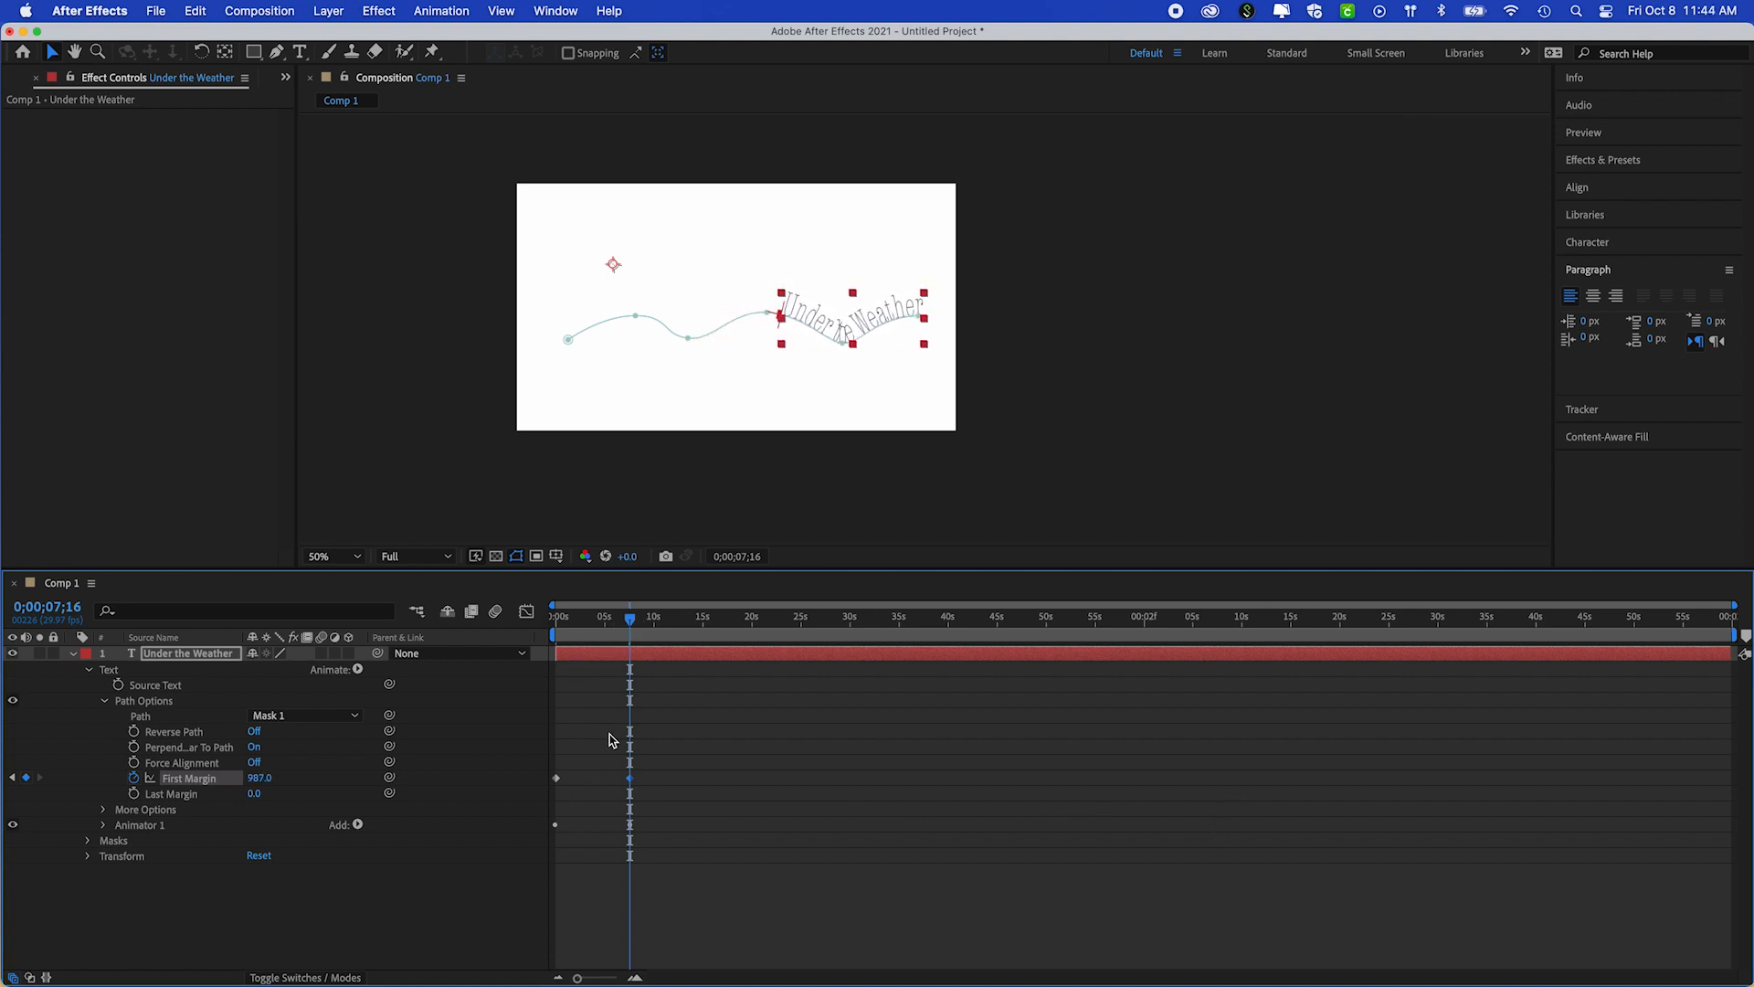
Preview the text sliding along the wave from the start, and check the frame at 0;00;05;20
{"action": "left_click_drag", "start_coordinate": [633, 624], "coordinate": [545, 645]}
{"action": "key", "text": "space"}
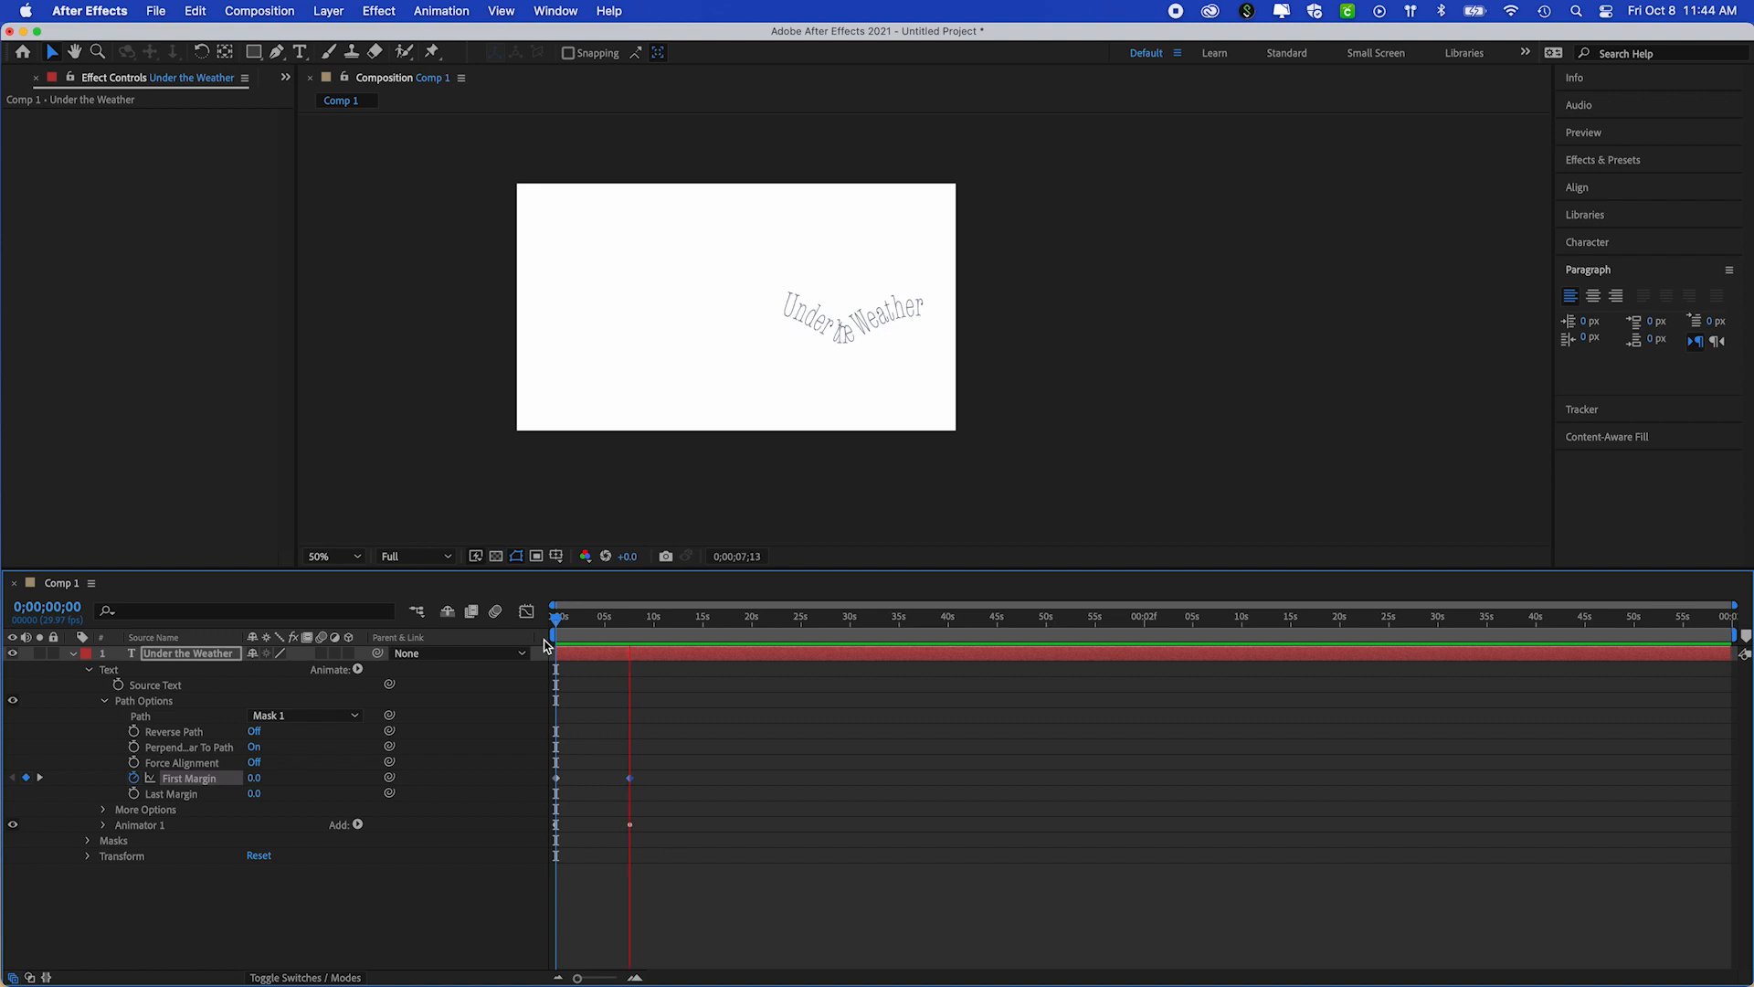
{"action": "key", "text": "space"}
{"action": "left_click_drag", "start_coordinate": [635, 623], "coordinate": [554, 621]}
{"action": "key", "text": "space"}
{"action": "key", "text": "space"}
{"action": "left_click_drag", "start_coordinate": [653, 622], "coordinate": [612, 622]}
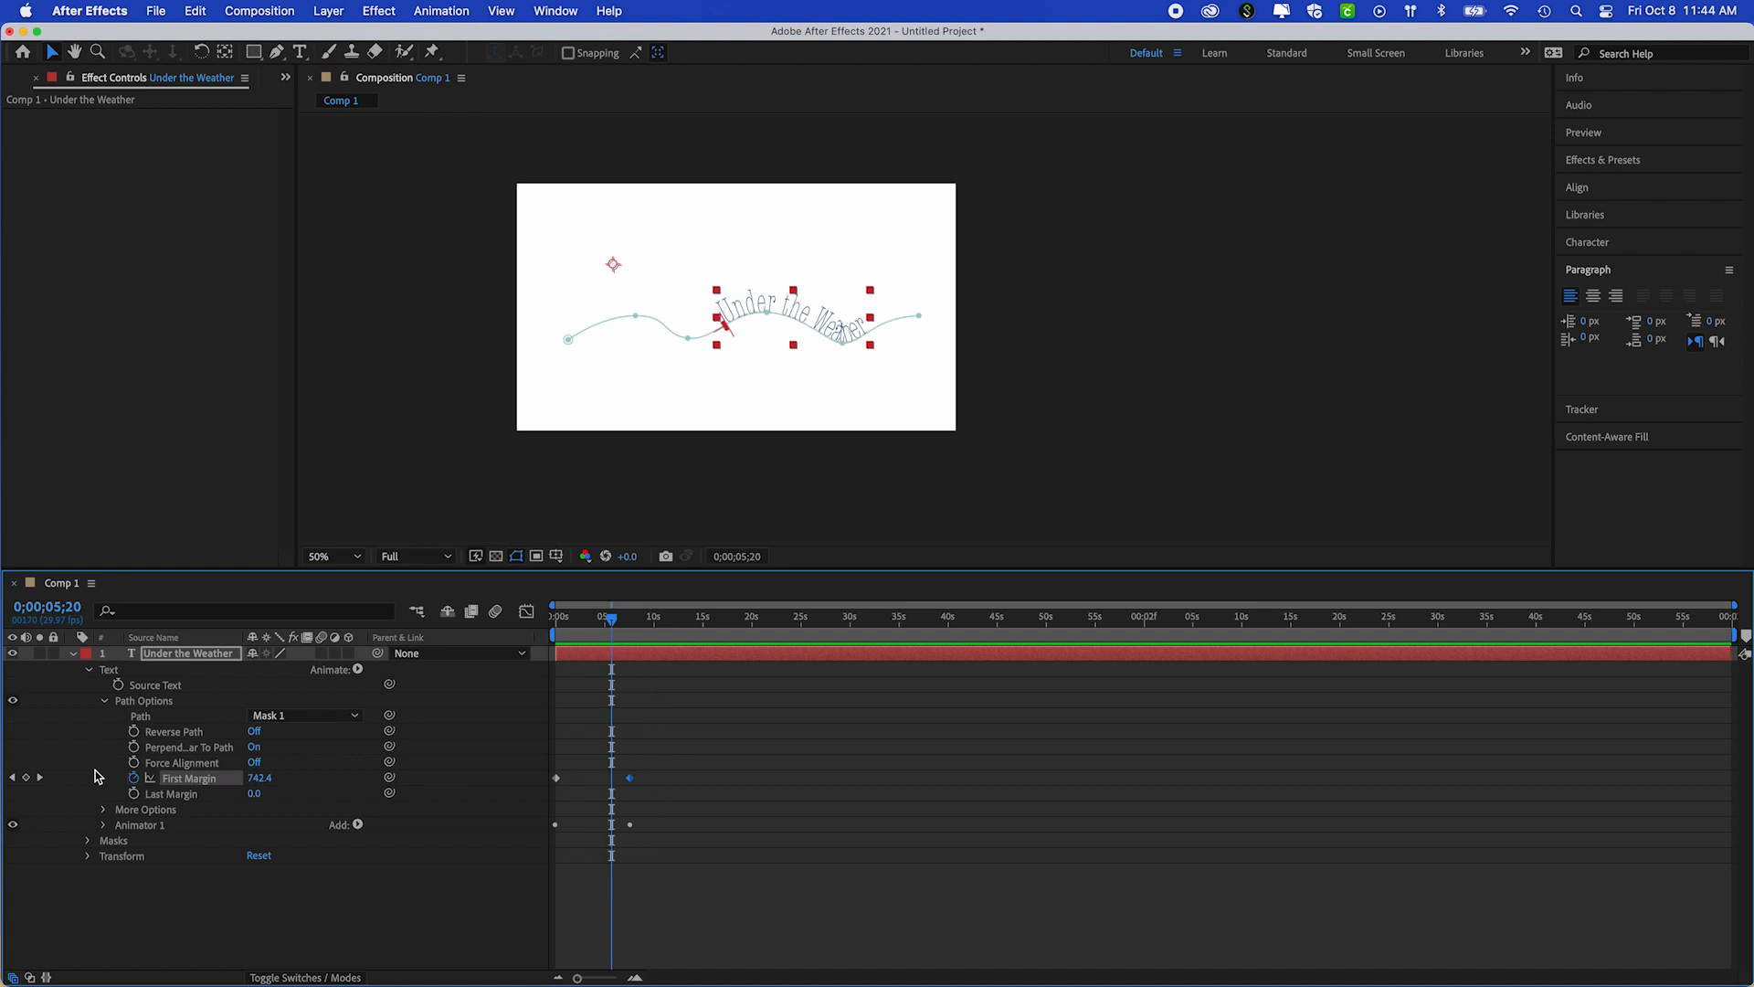
Try to reshape the wave of Mask 1 by moving its path points with the Selection and Pen tools
{"action": "left_click", "coordinate": [87, 841]}
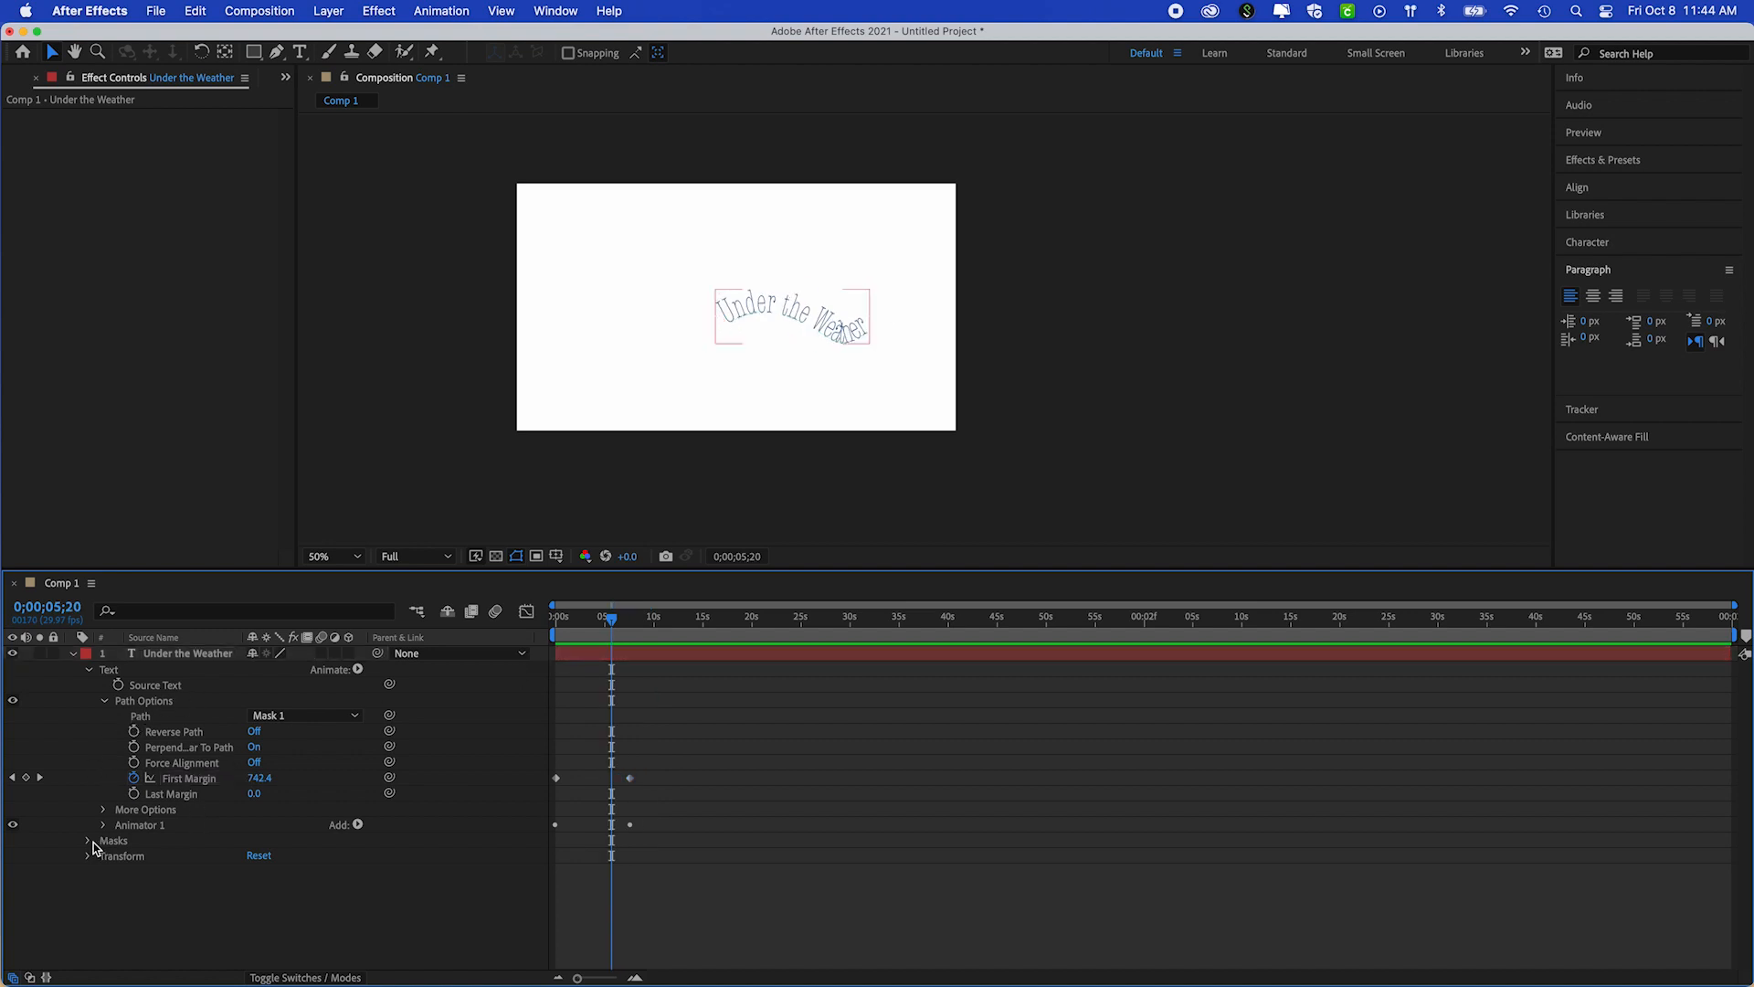
{"action": "left_click", "coordinate": [104, 856]}
{"action": "left_click", "coordinate": [146, 857]}
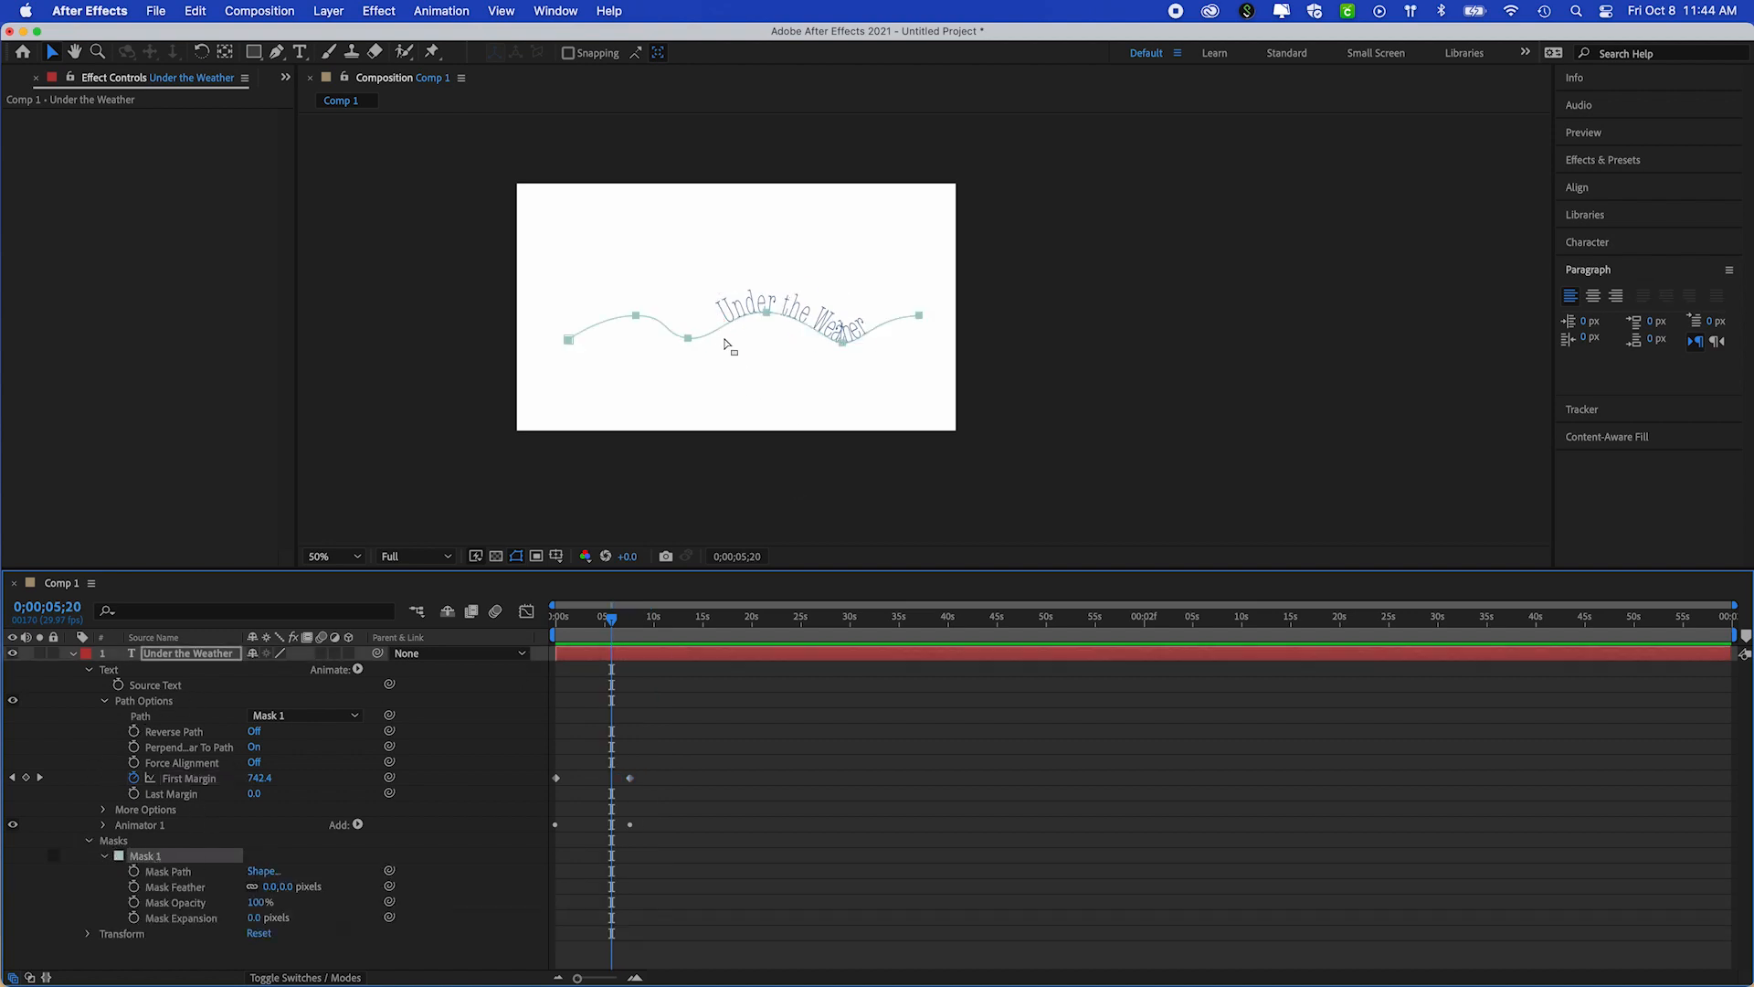
{"action": "left_click_drag", "start_coordinate": [688, 341], "coordinate": [679, 343]}
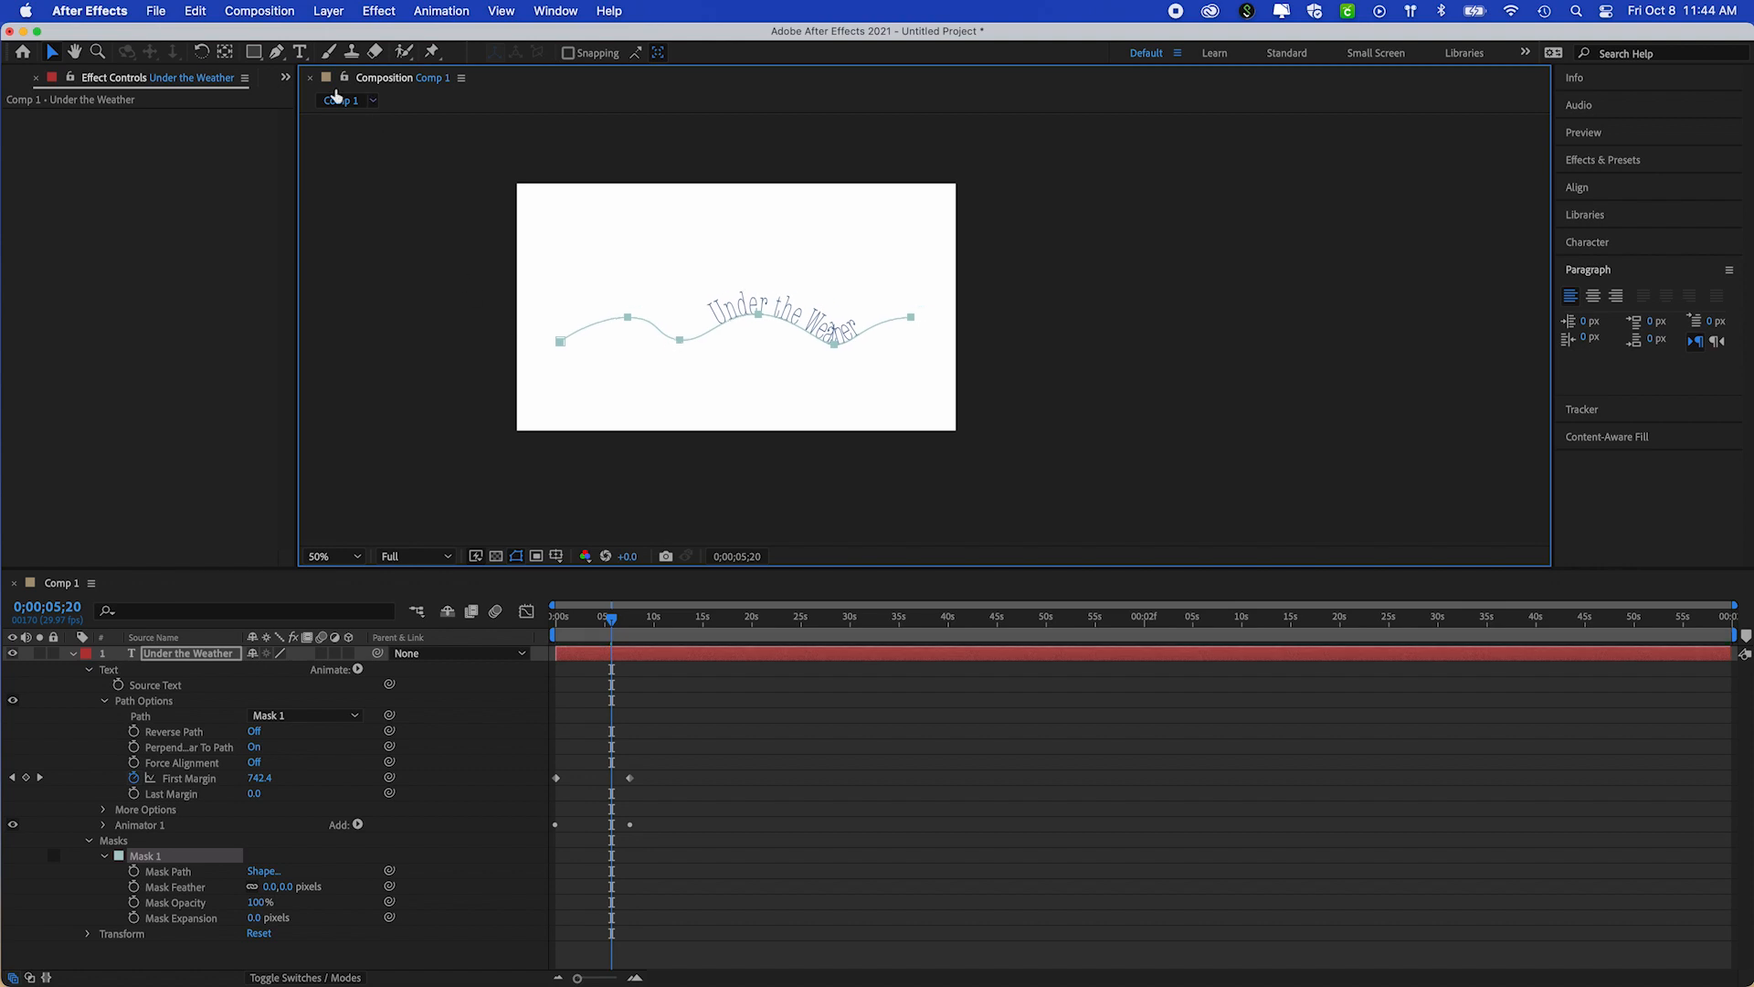
{"action": "left_click", "coordinate": [276, 53]}
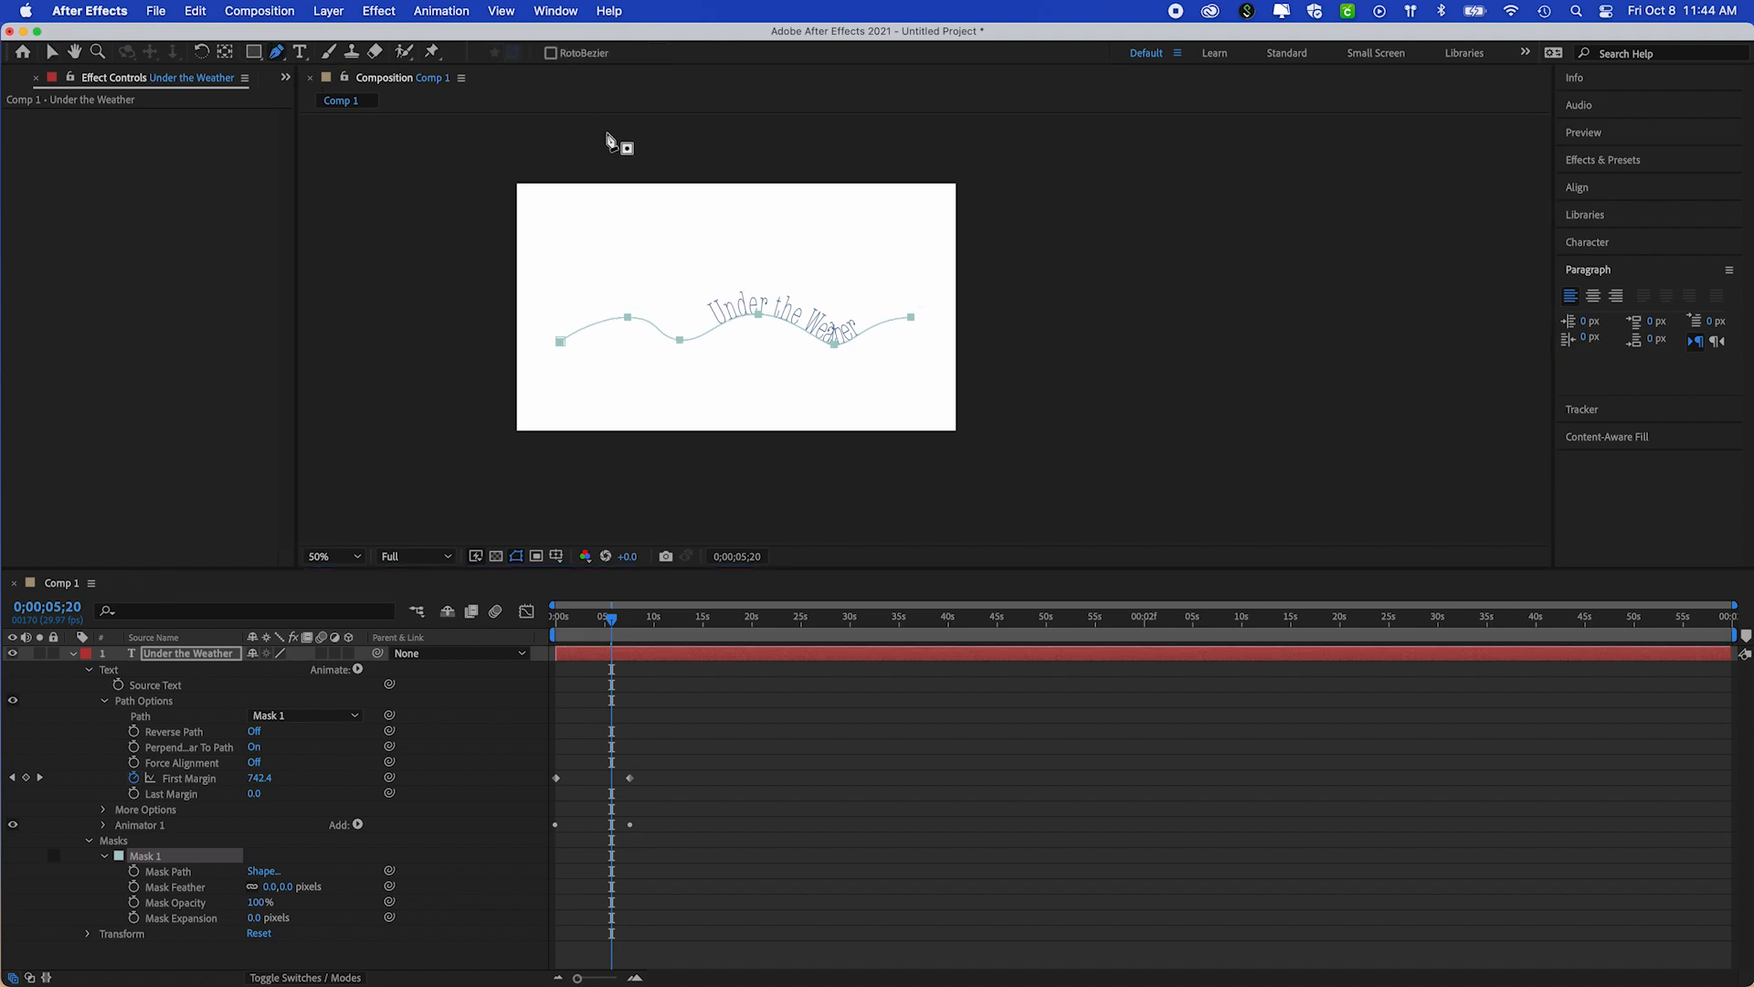
{"action": "left_click_drag", "start_coordinate": [628, 317], "coordinate": [546, 360]}
{"action": "double_click", "coordinate": [625, 319]}
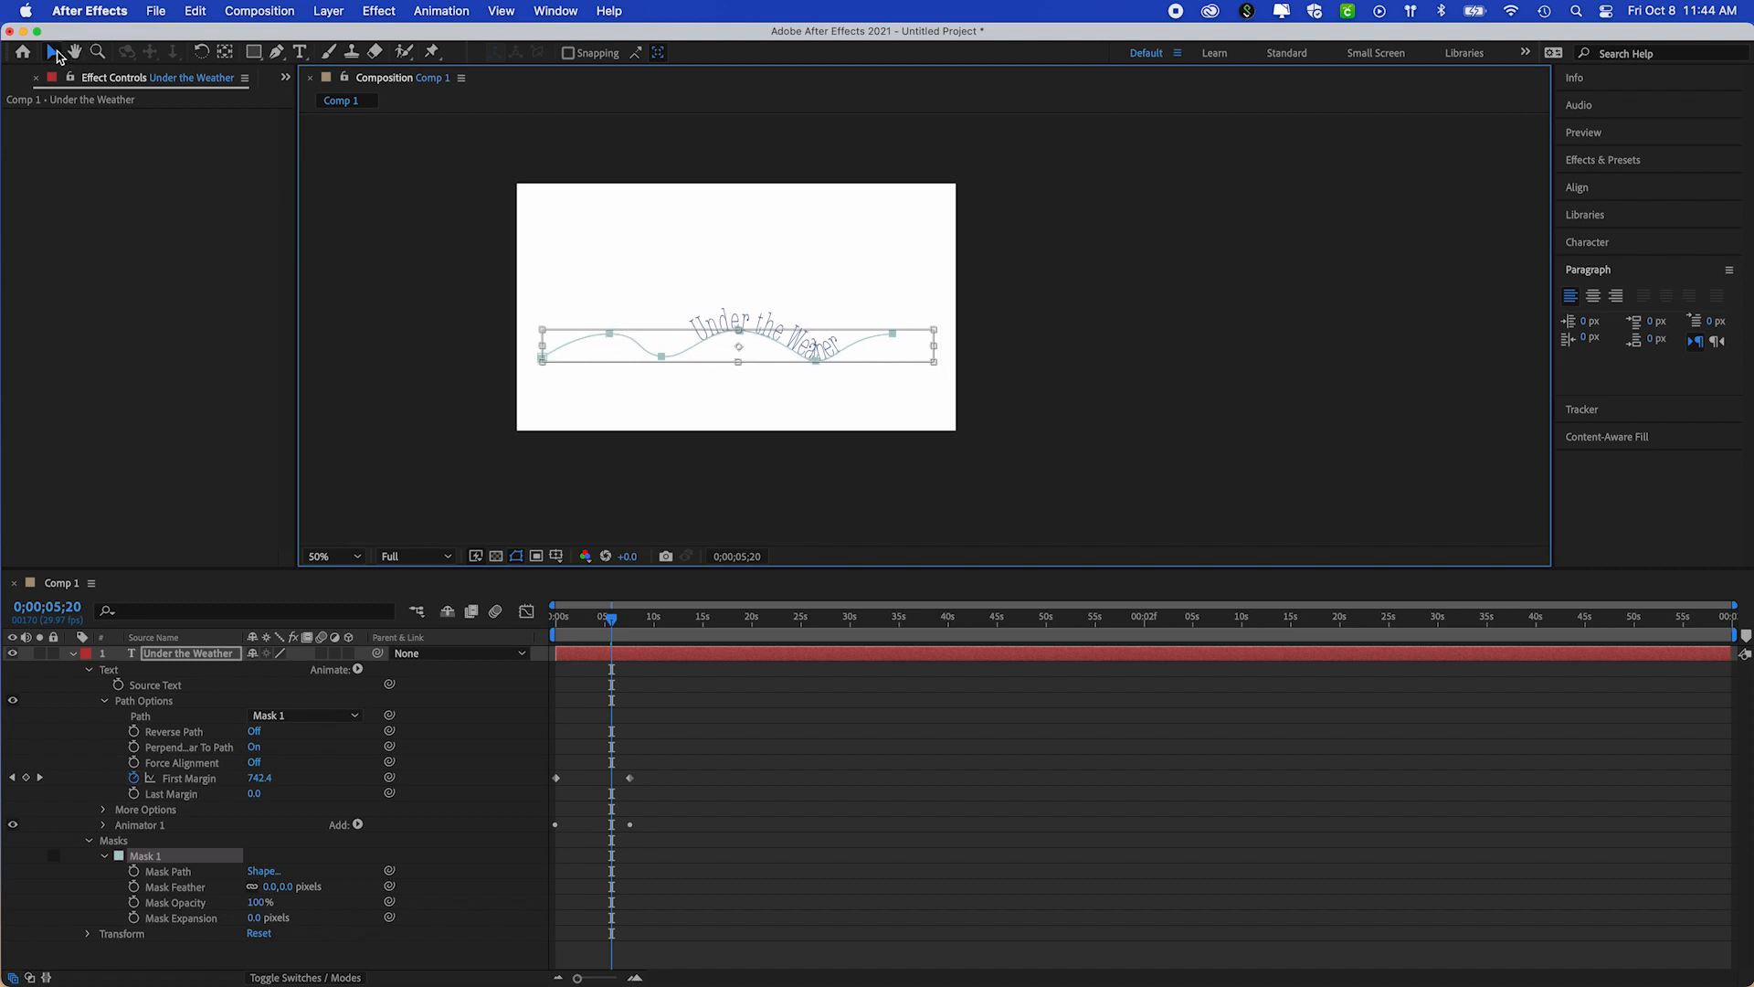
{"action": "left_click", "coordinate": [276, 52]}
{"action": "left_click", "coordinate": [613, 335]}
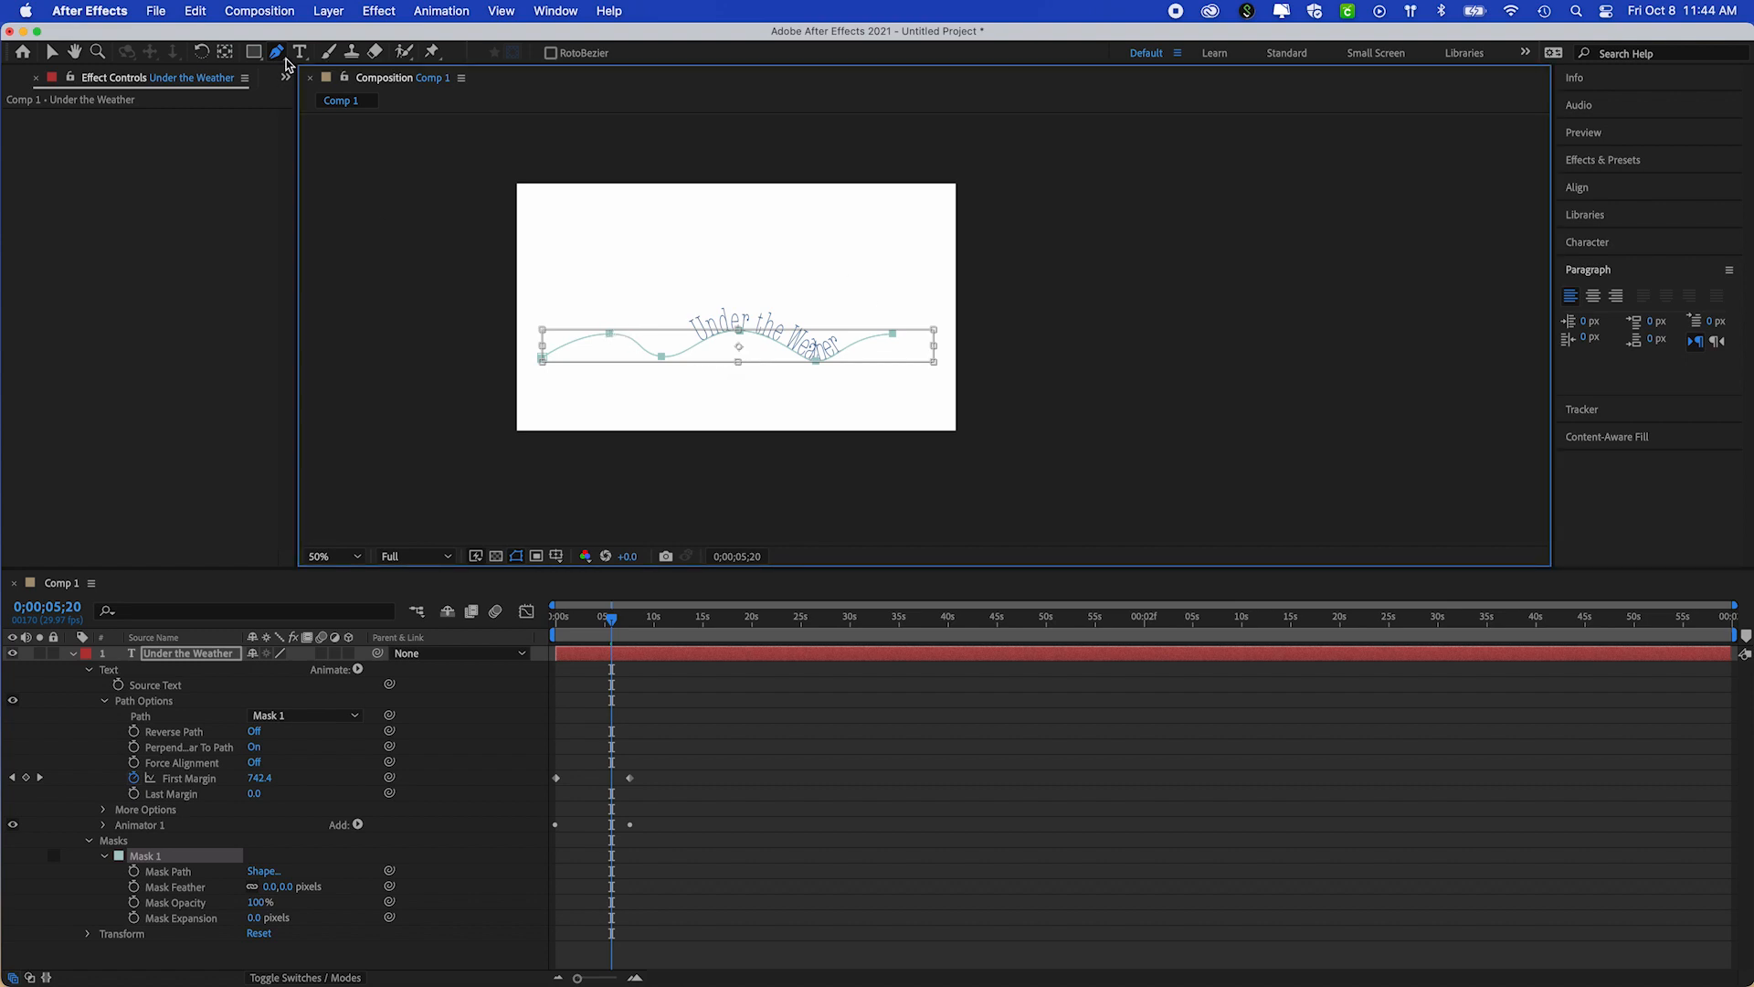
{"action": "left_click", "coordinate": [52, 53]}
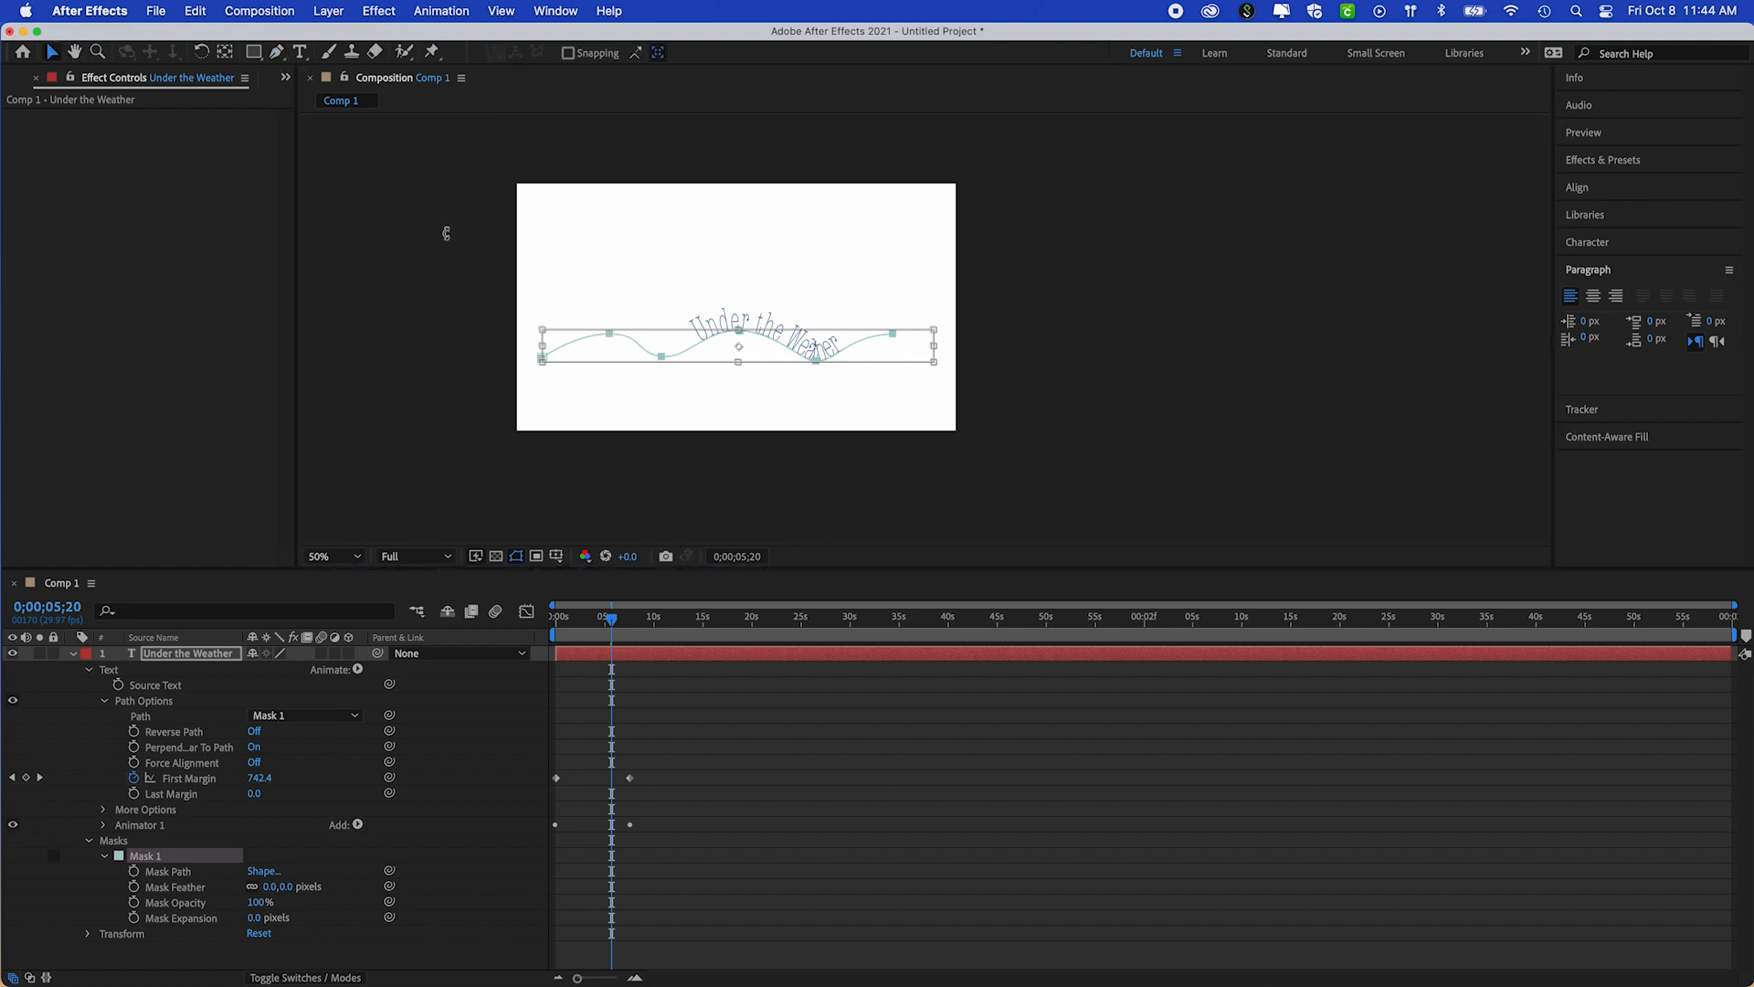
Delete the wave mask from the Under the Weather text layer
{"action": "left_click", "coordinate": [89, 841]}
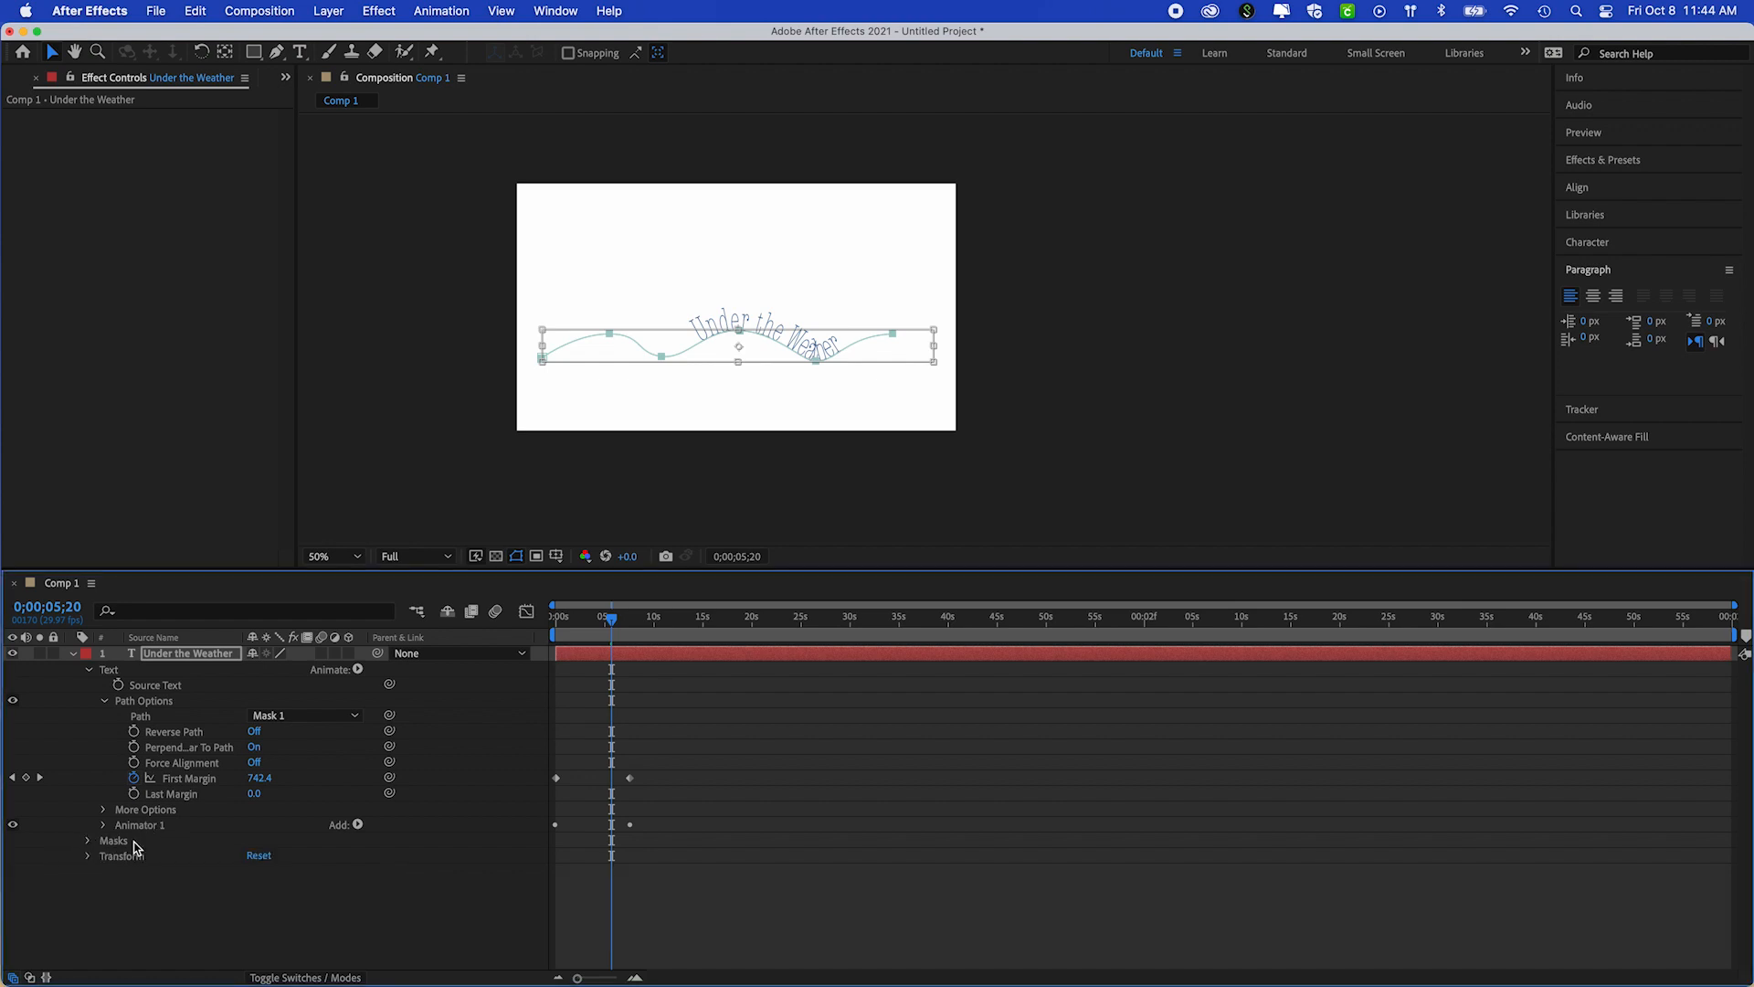
{"action": "left_click", "coordinate": [172, 794]}
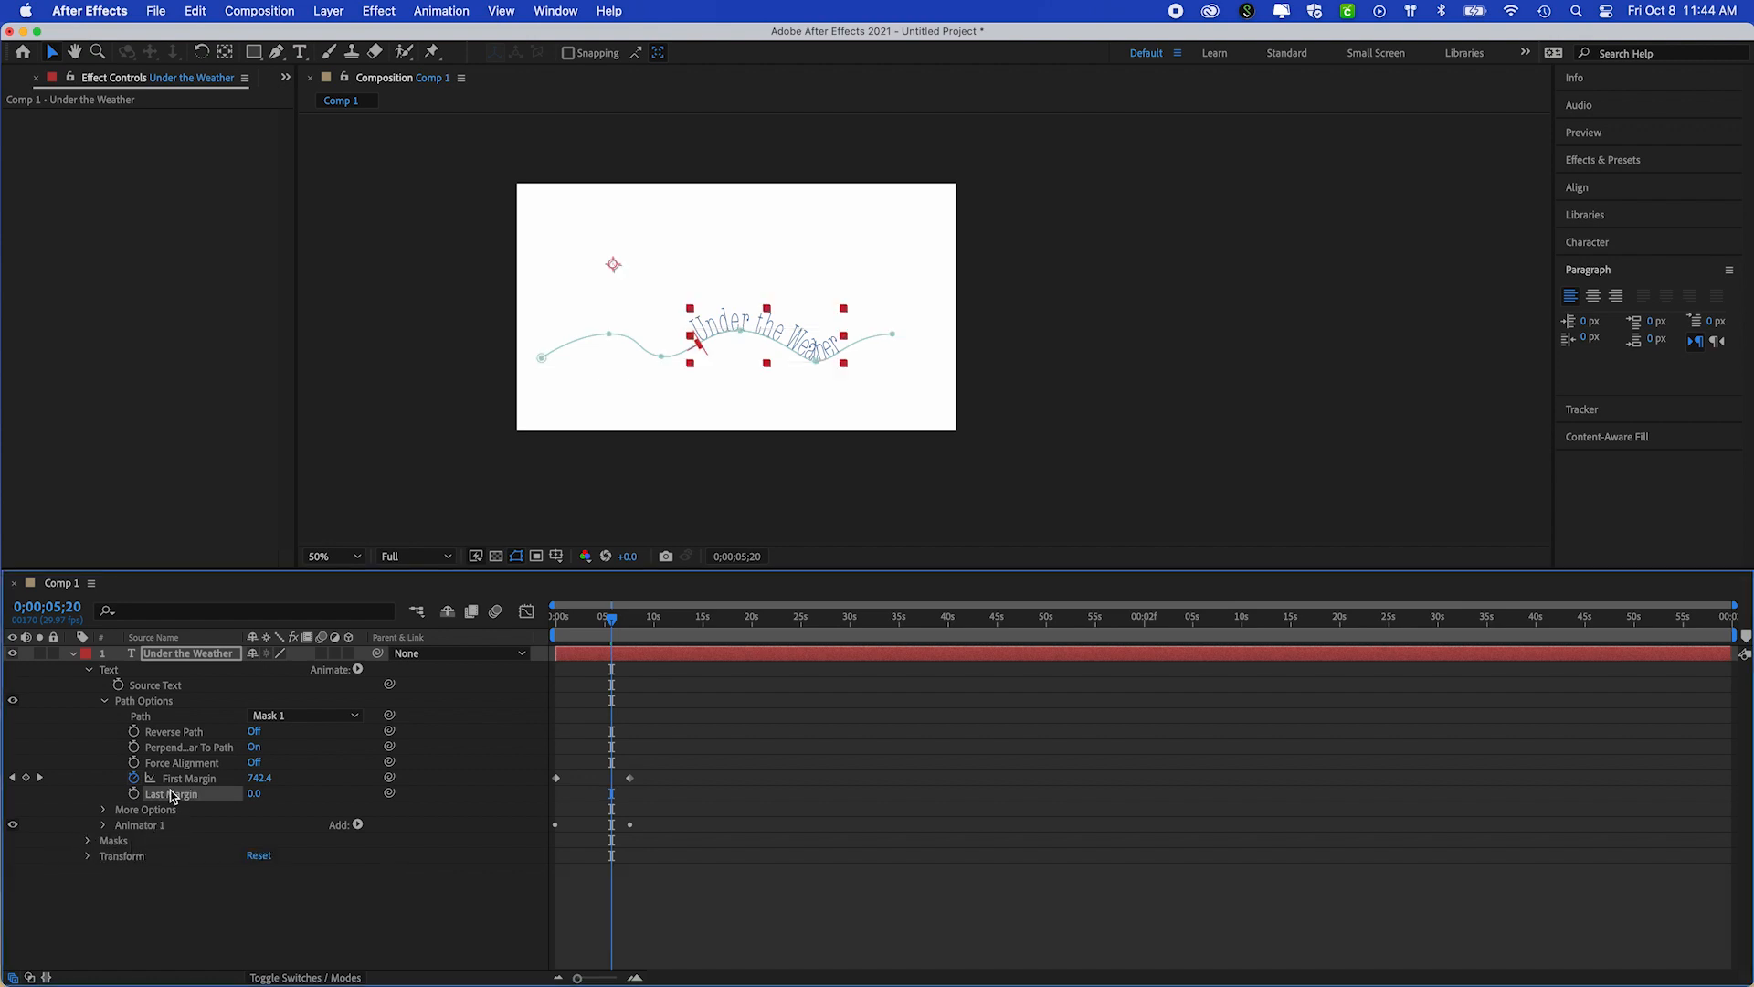
{"action": "left_click", "coordinate": [110, 842]}
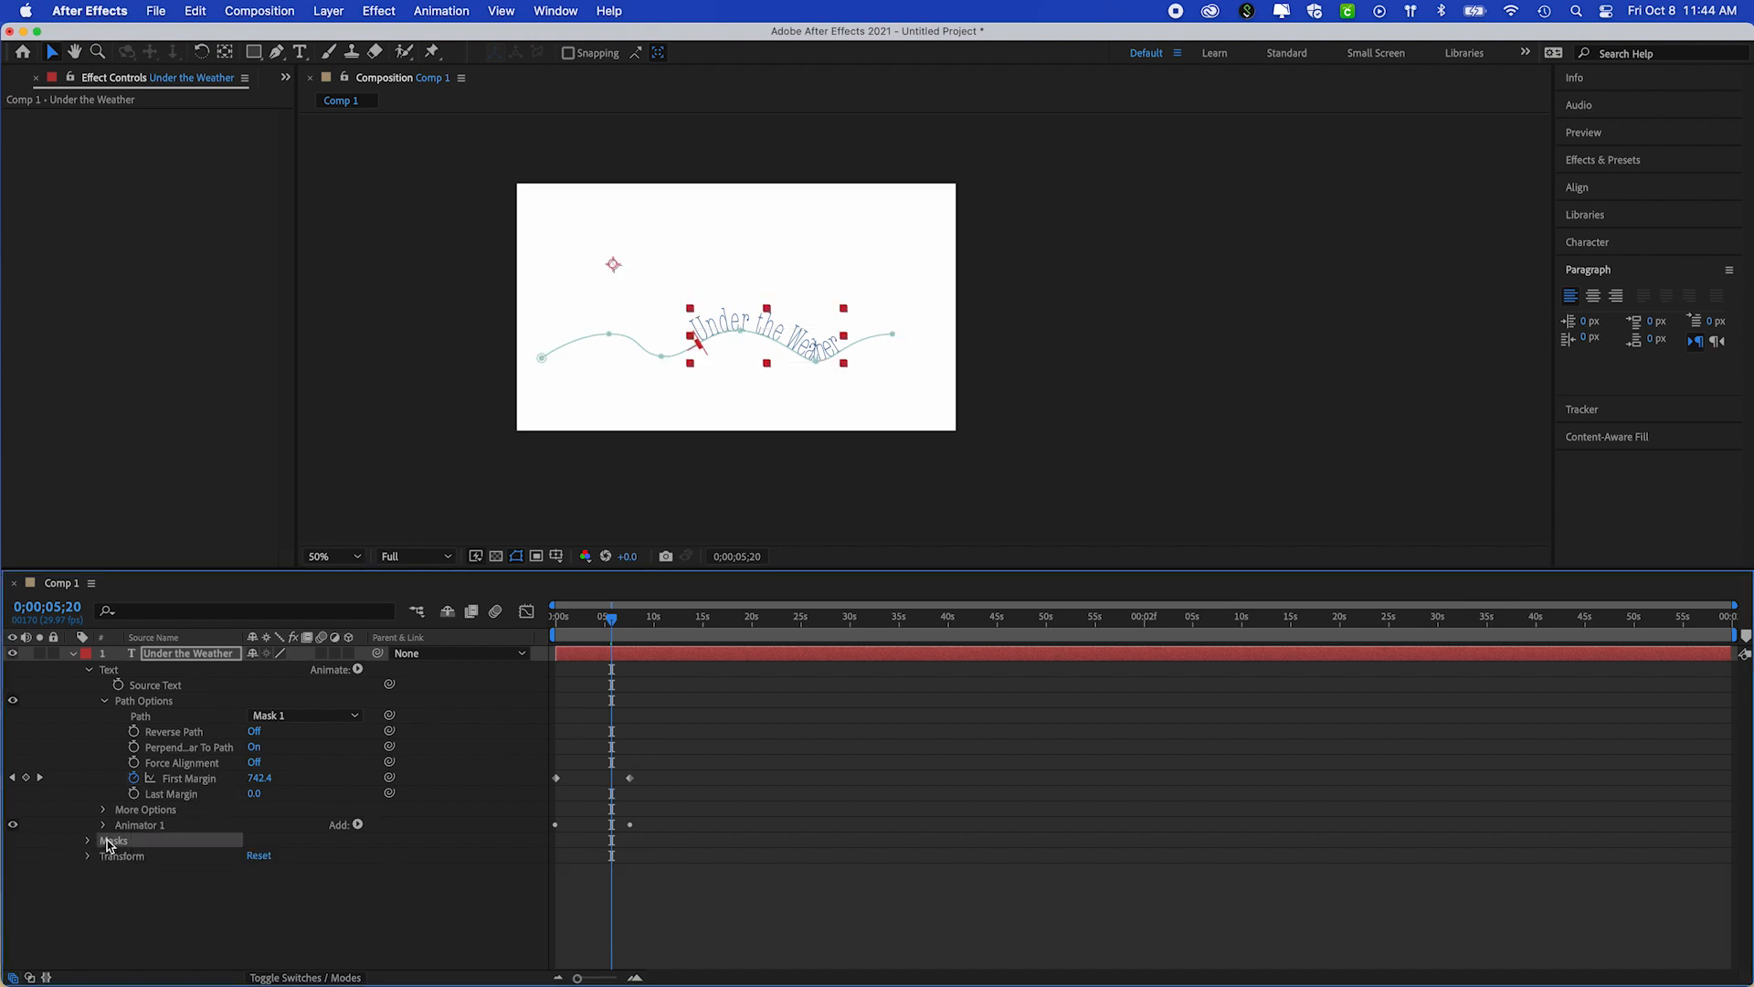
{"action": "key", "text": "Delete"}
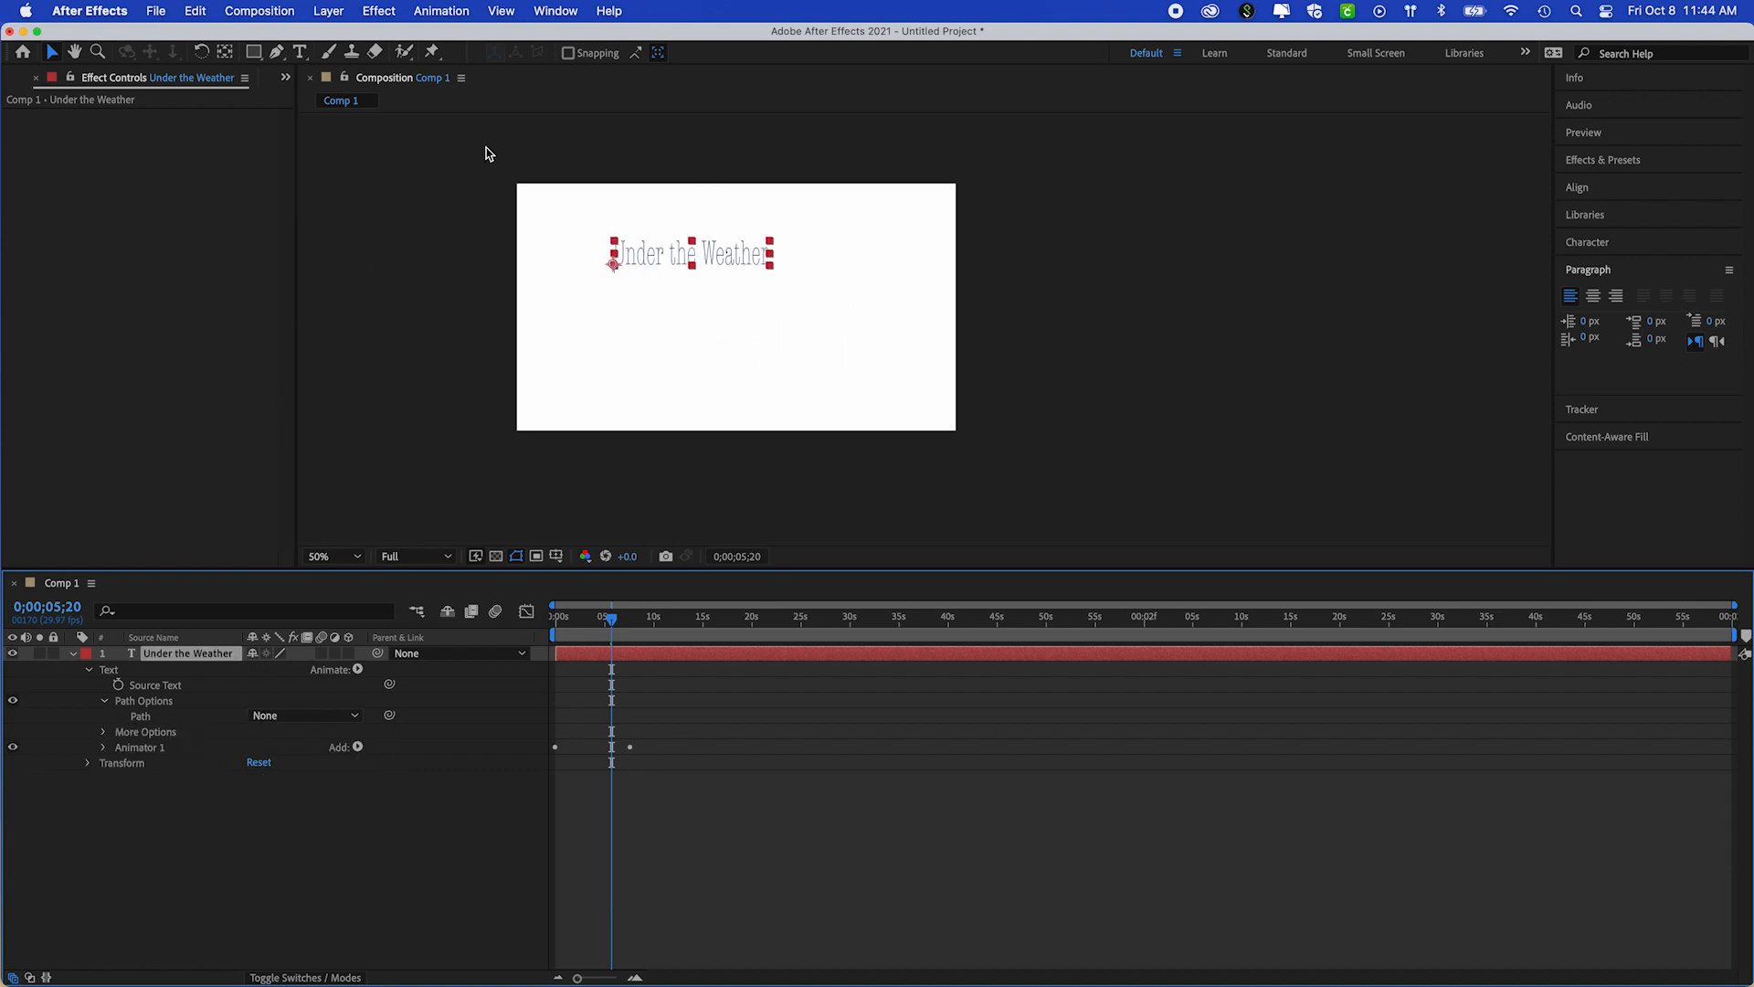
Draw a rounded rectangle mask below the text on the Under the Weather layer and set its mask mode to None
{"action": "left_click_drag", "start_coordinate": [254, 52], "coordinate": [324, 54]}
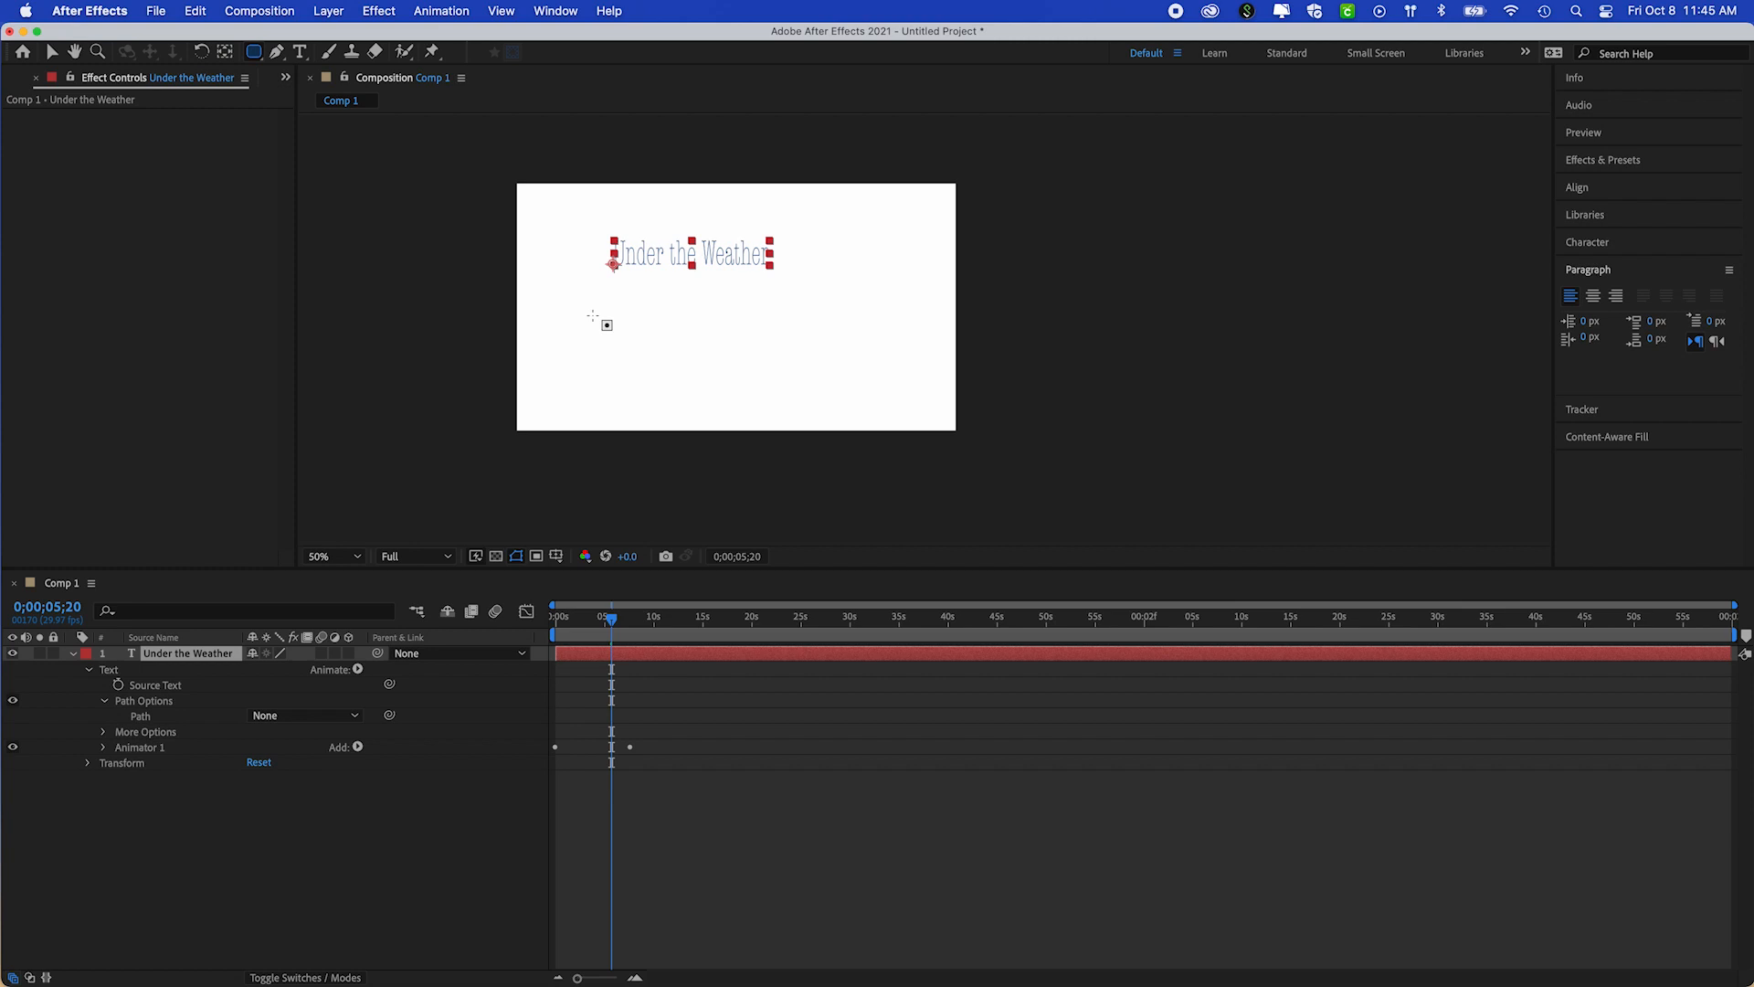
{"action": "left_click_drag", "start_coordinate": [653, 296], "coordinate": [807, 392]}
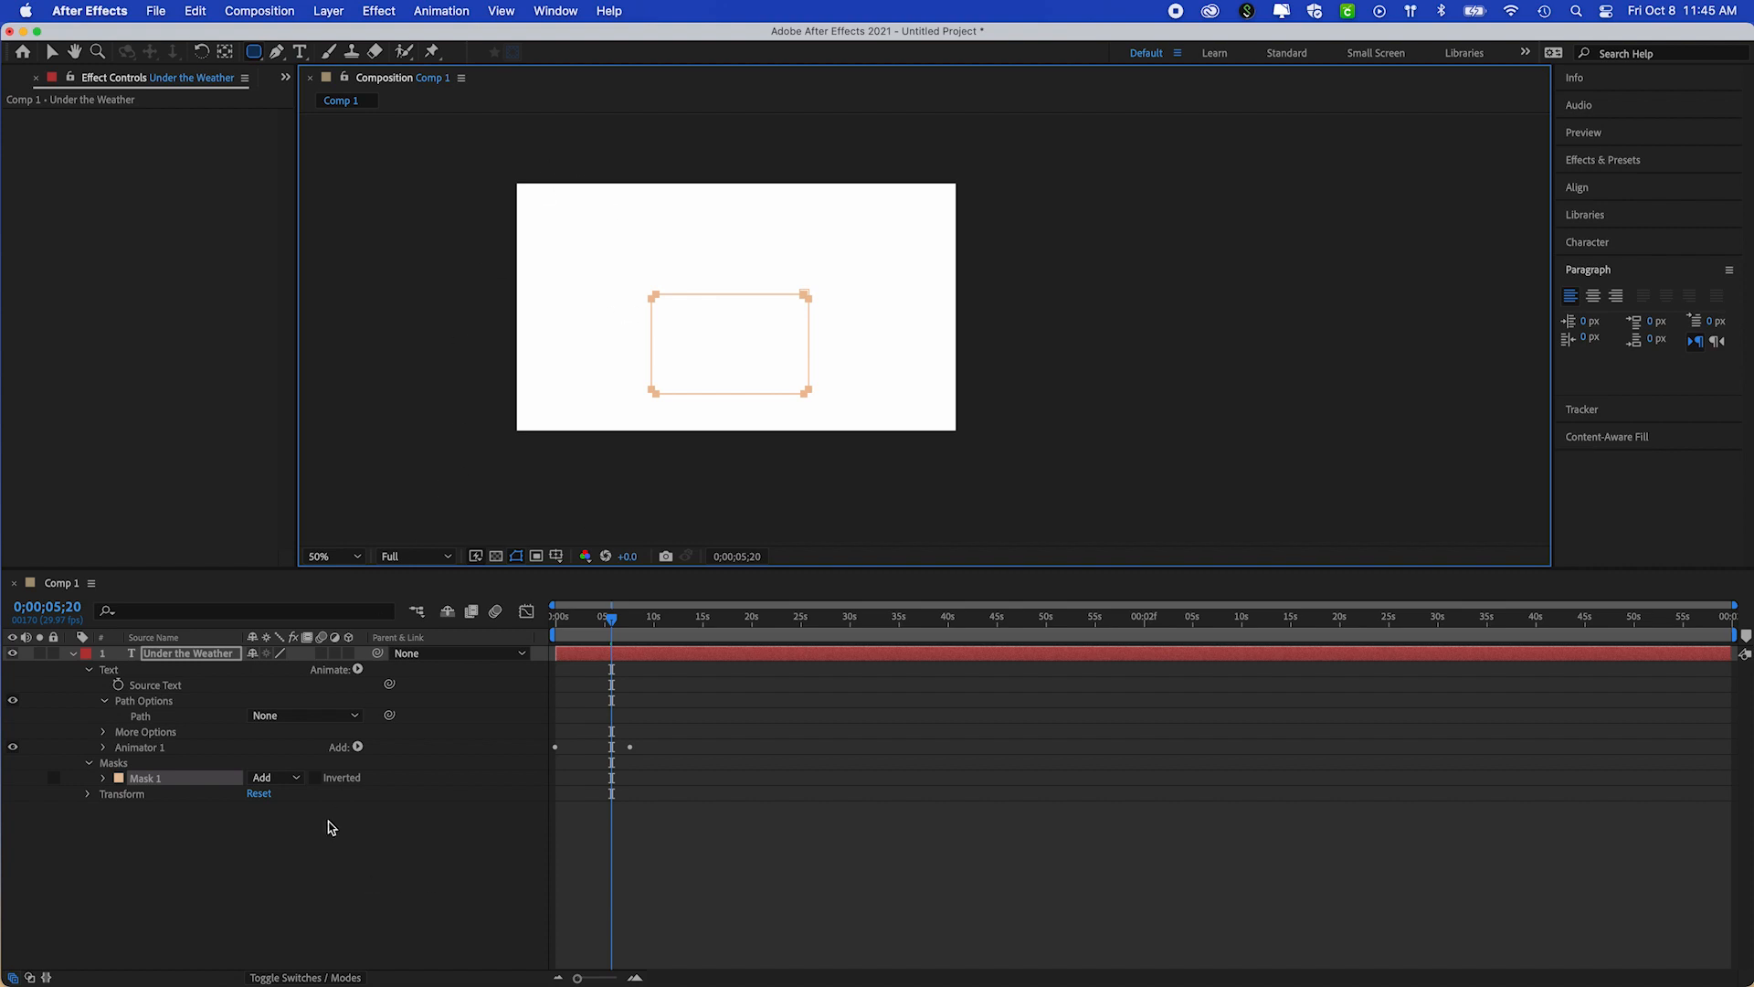
{"action": "left_click", "coordinate": [295, 778]}
{"action": "left_click", "coordinate": [290, 793]}
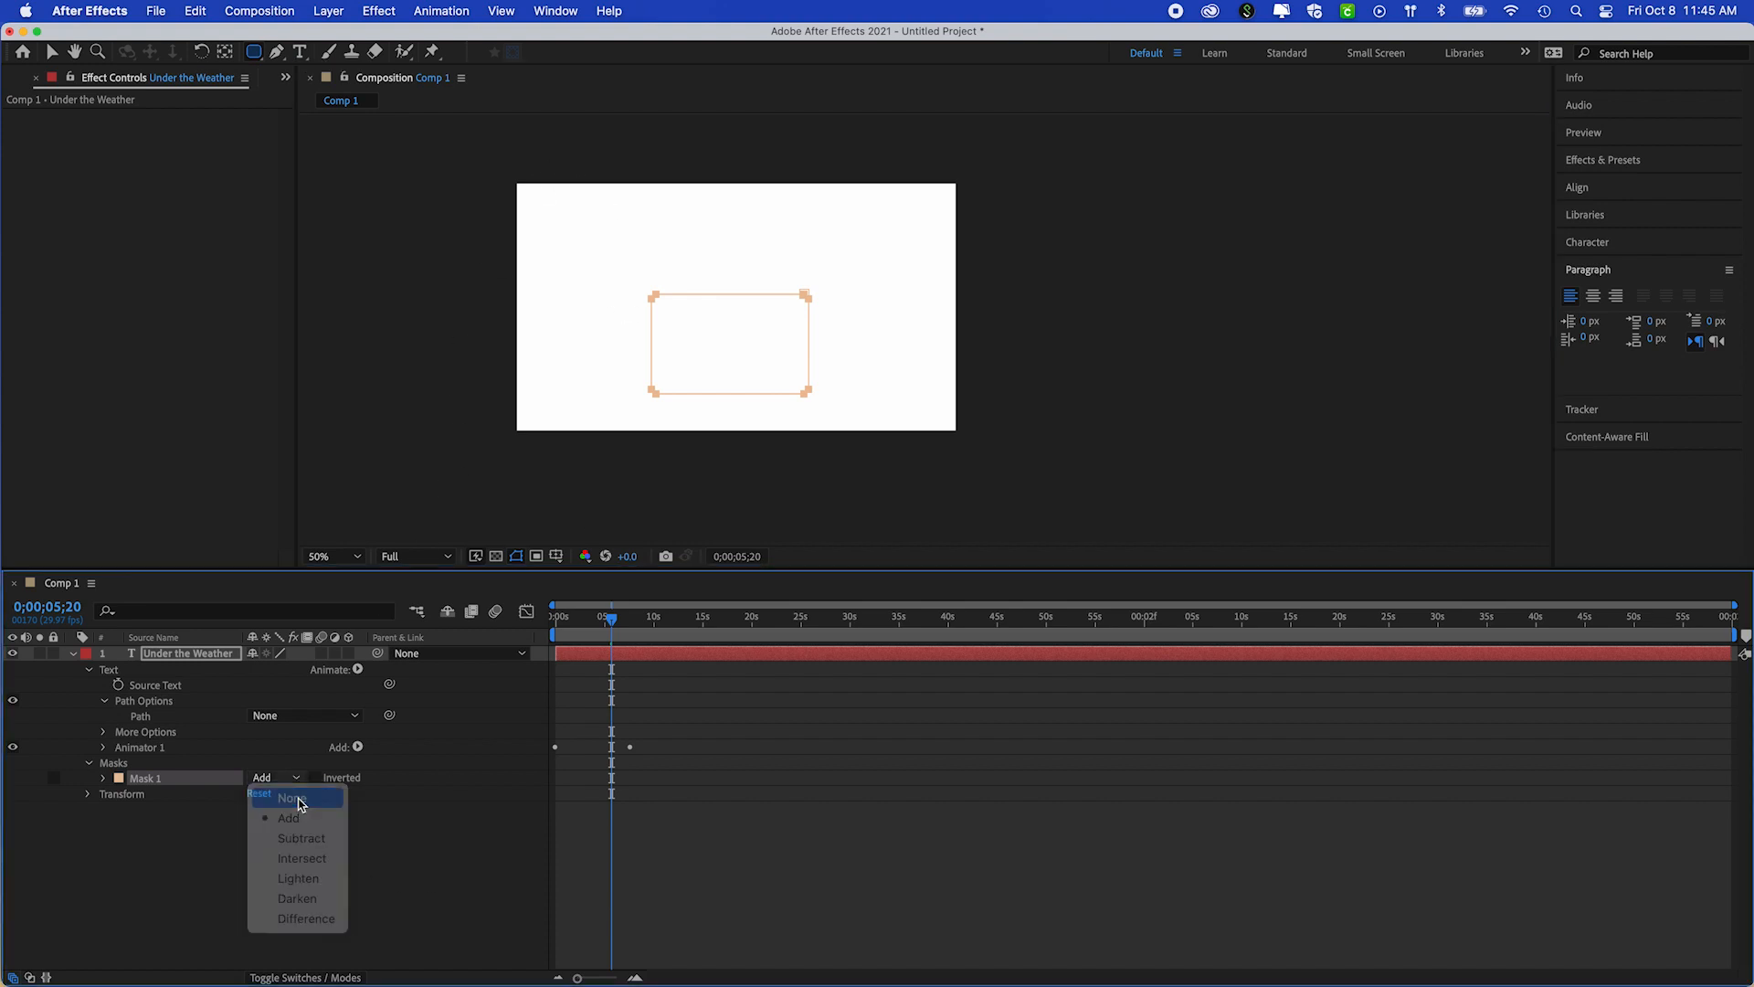
Switch the mask mode of Mask 1 to Add to compare its effect on the text
{"action": "left_click", "coordinate": [294, 778]}
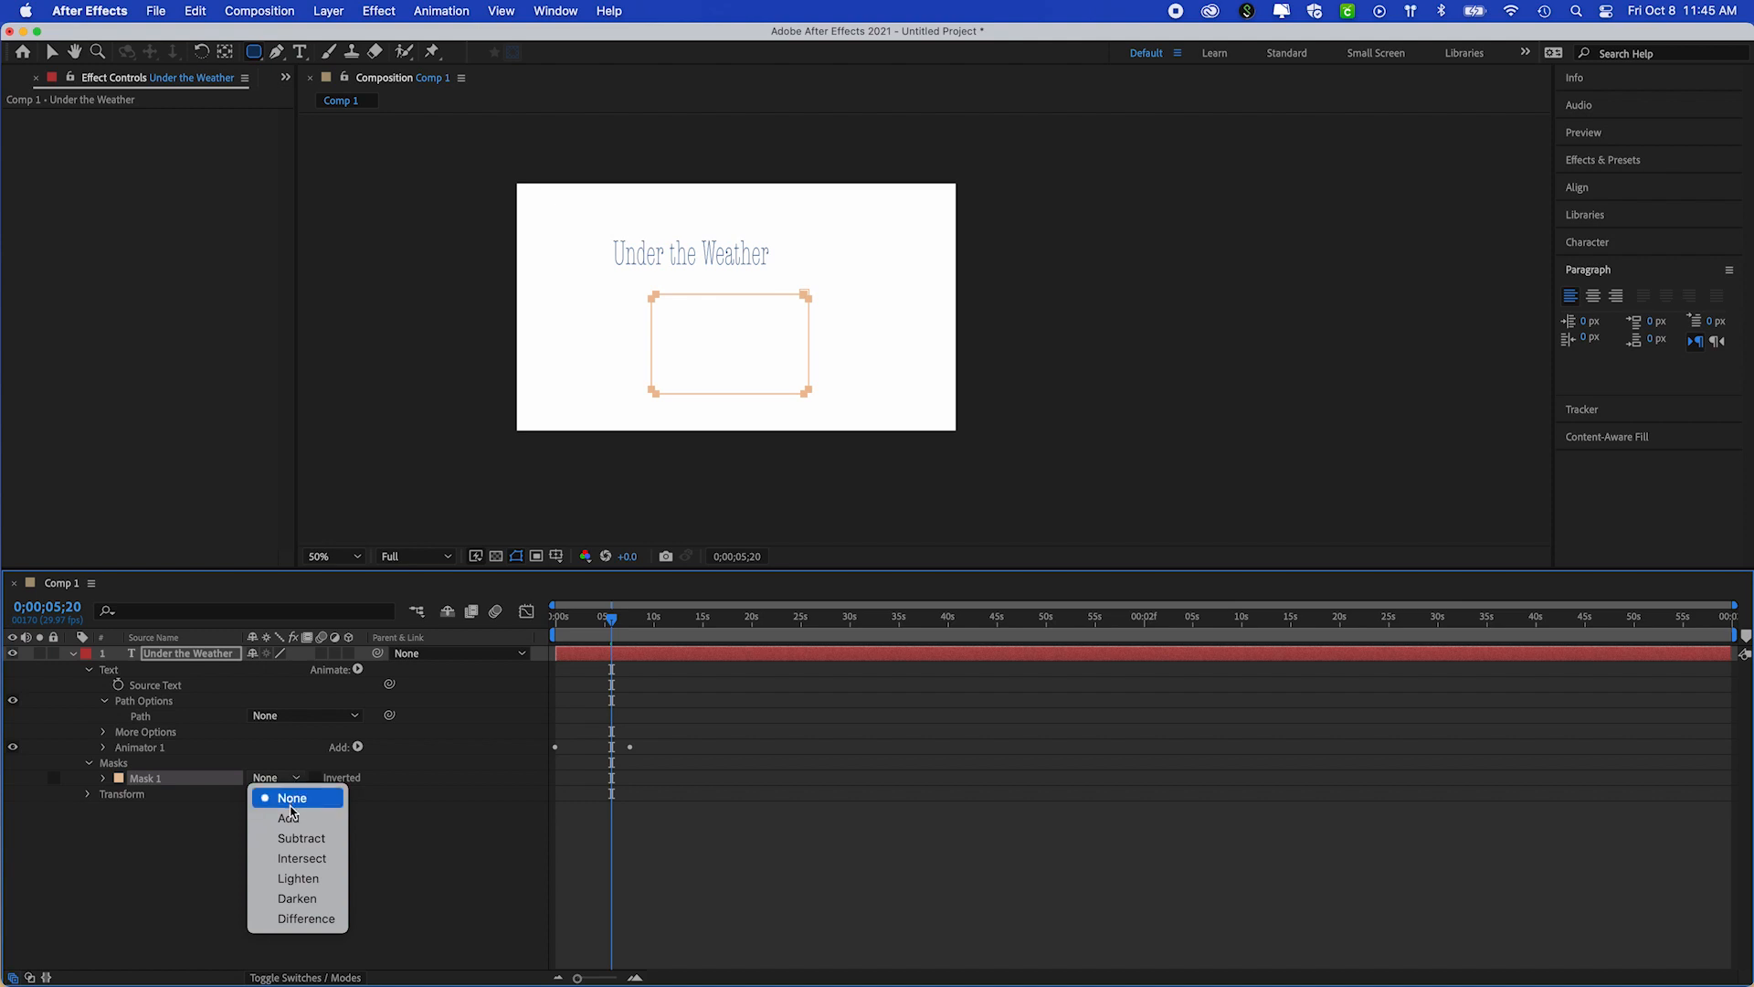
{"action": "left_click", "coordinate": [289, 819]}
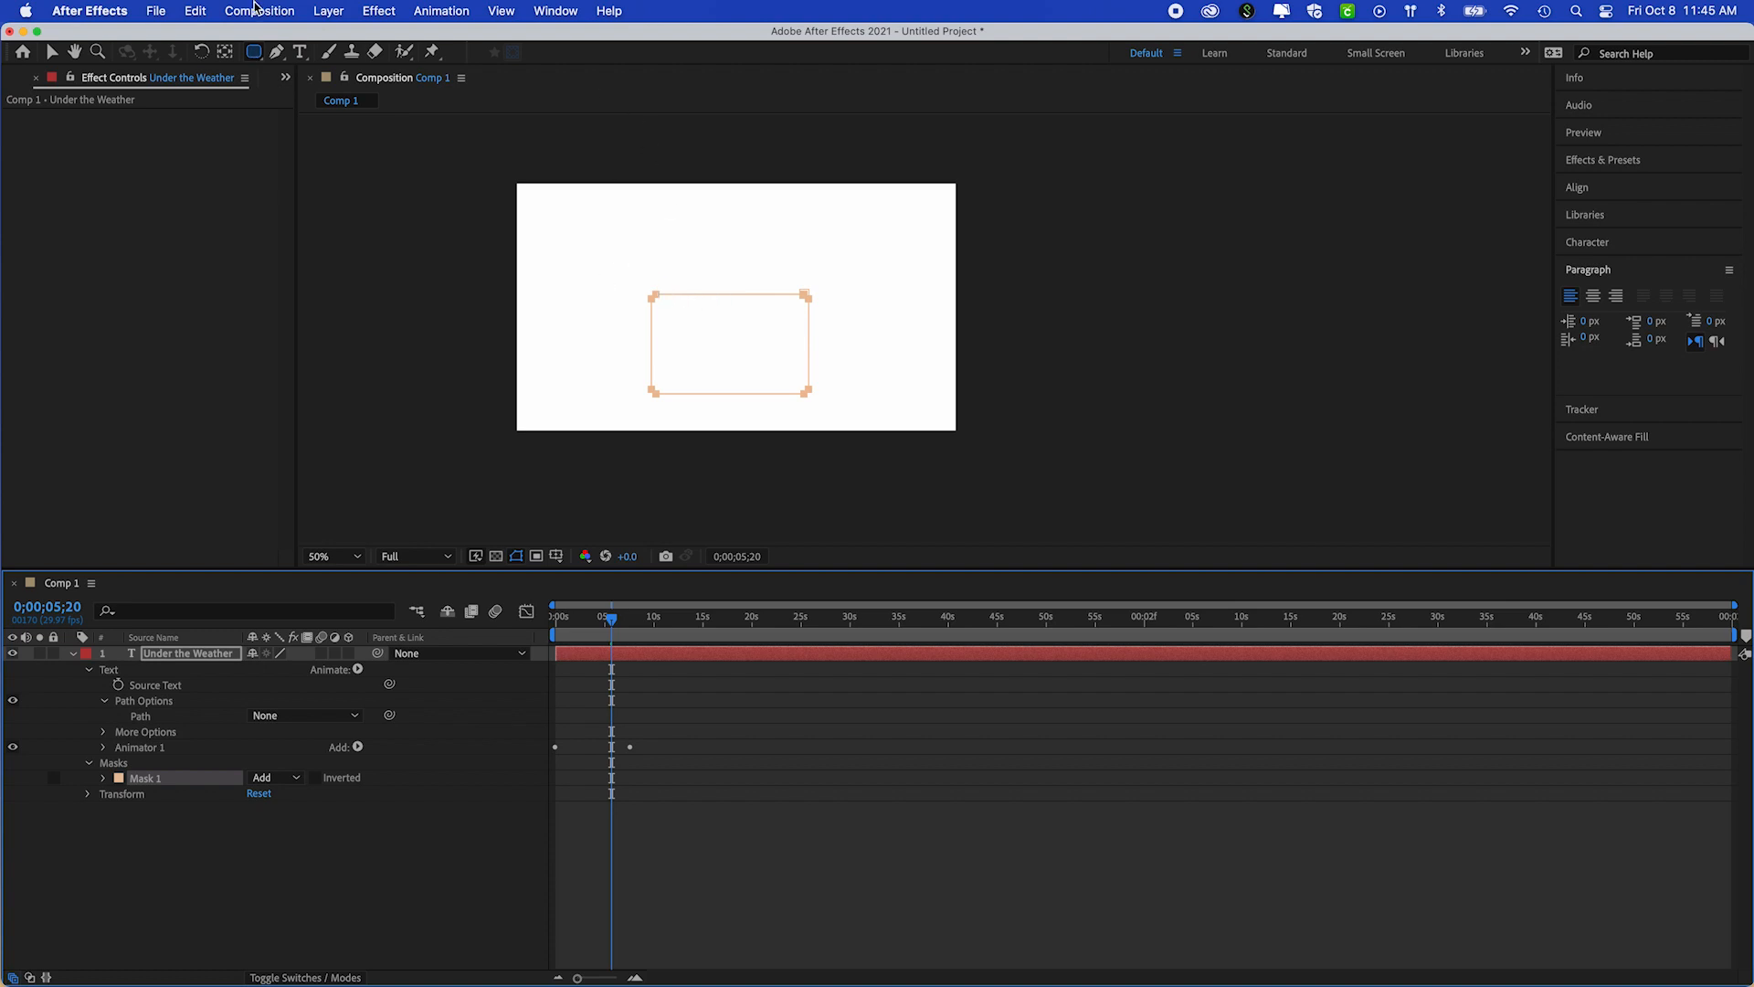
{"action": "left_click", "coordinate": [255, 53]}
{"action": "left_click", "coordinate": [298, 784]}
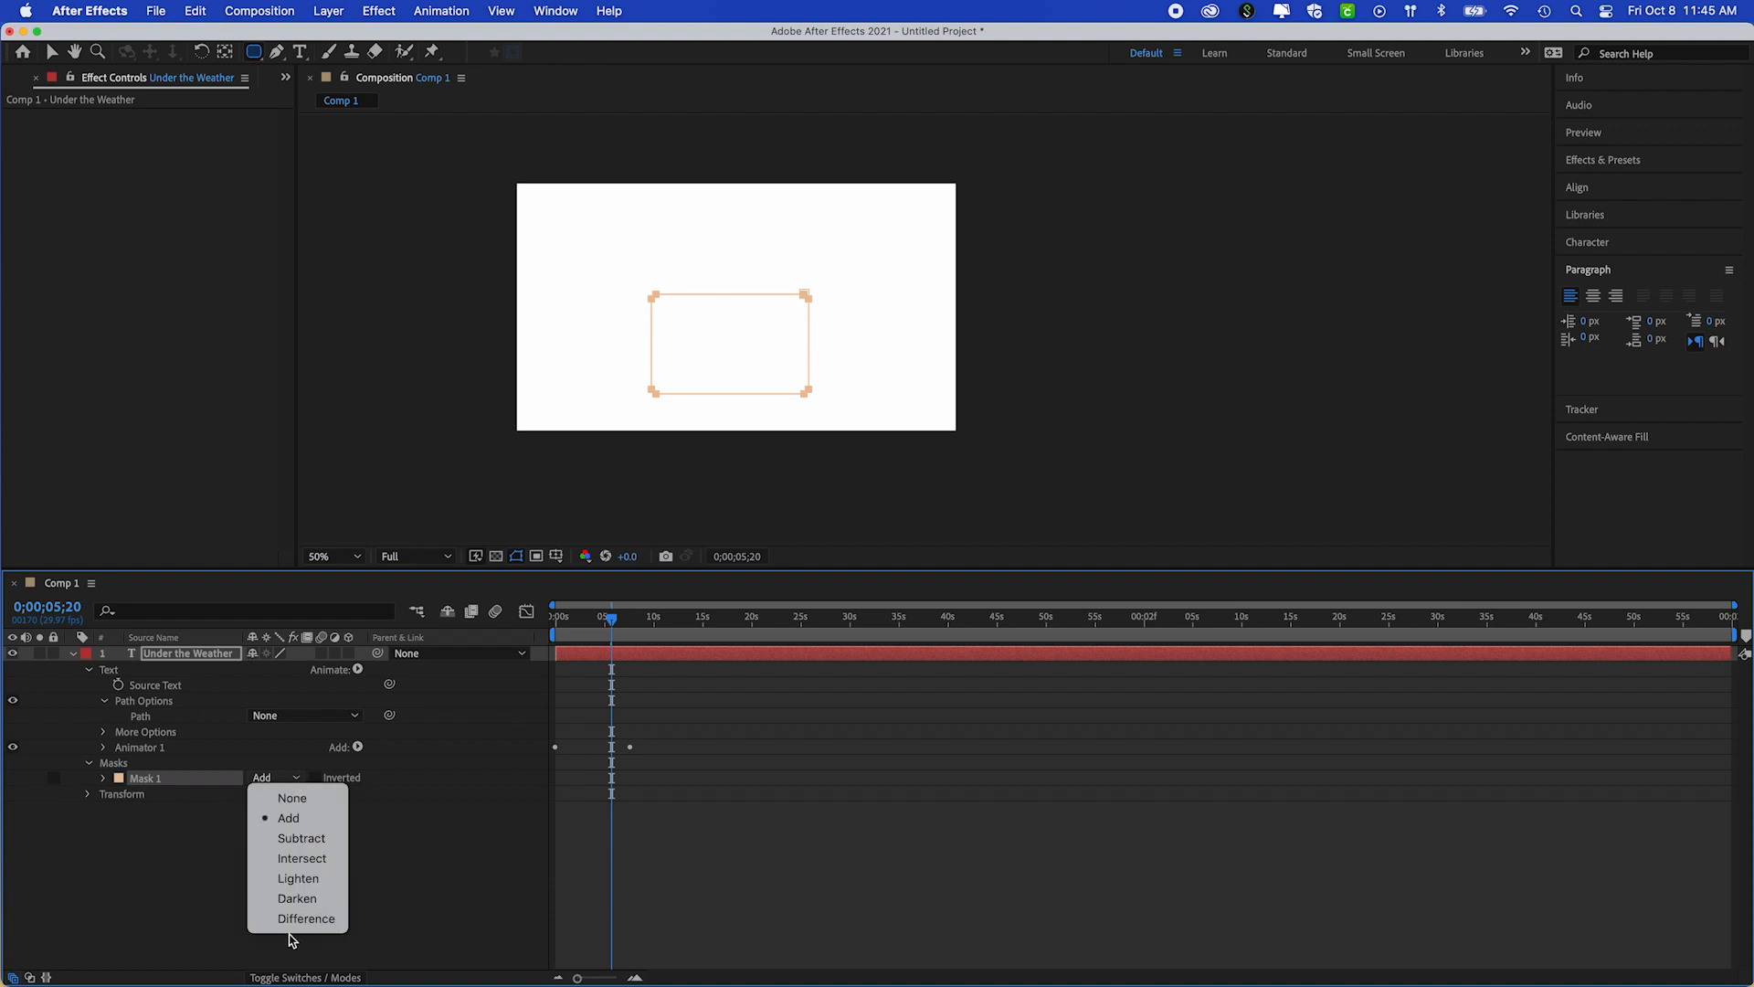
{"action": "left_click", "coordinate": [296, 818]}
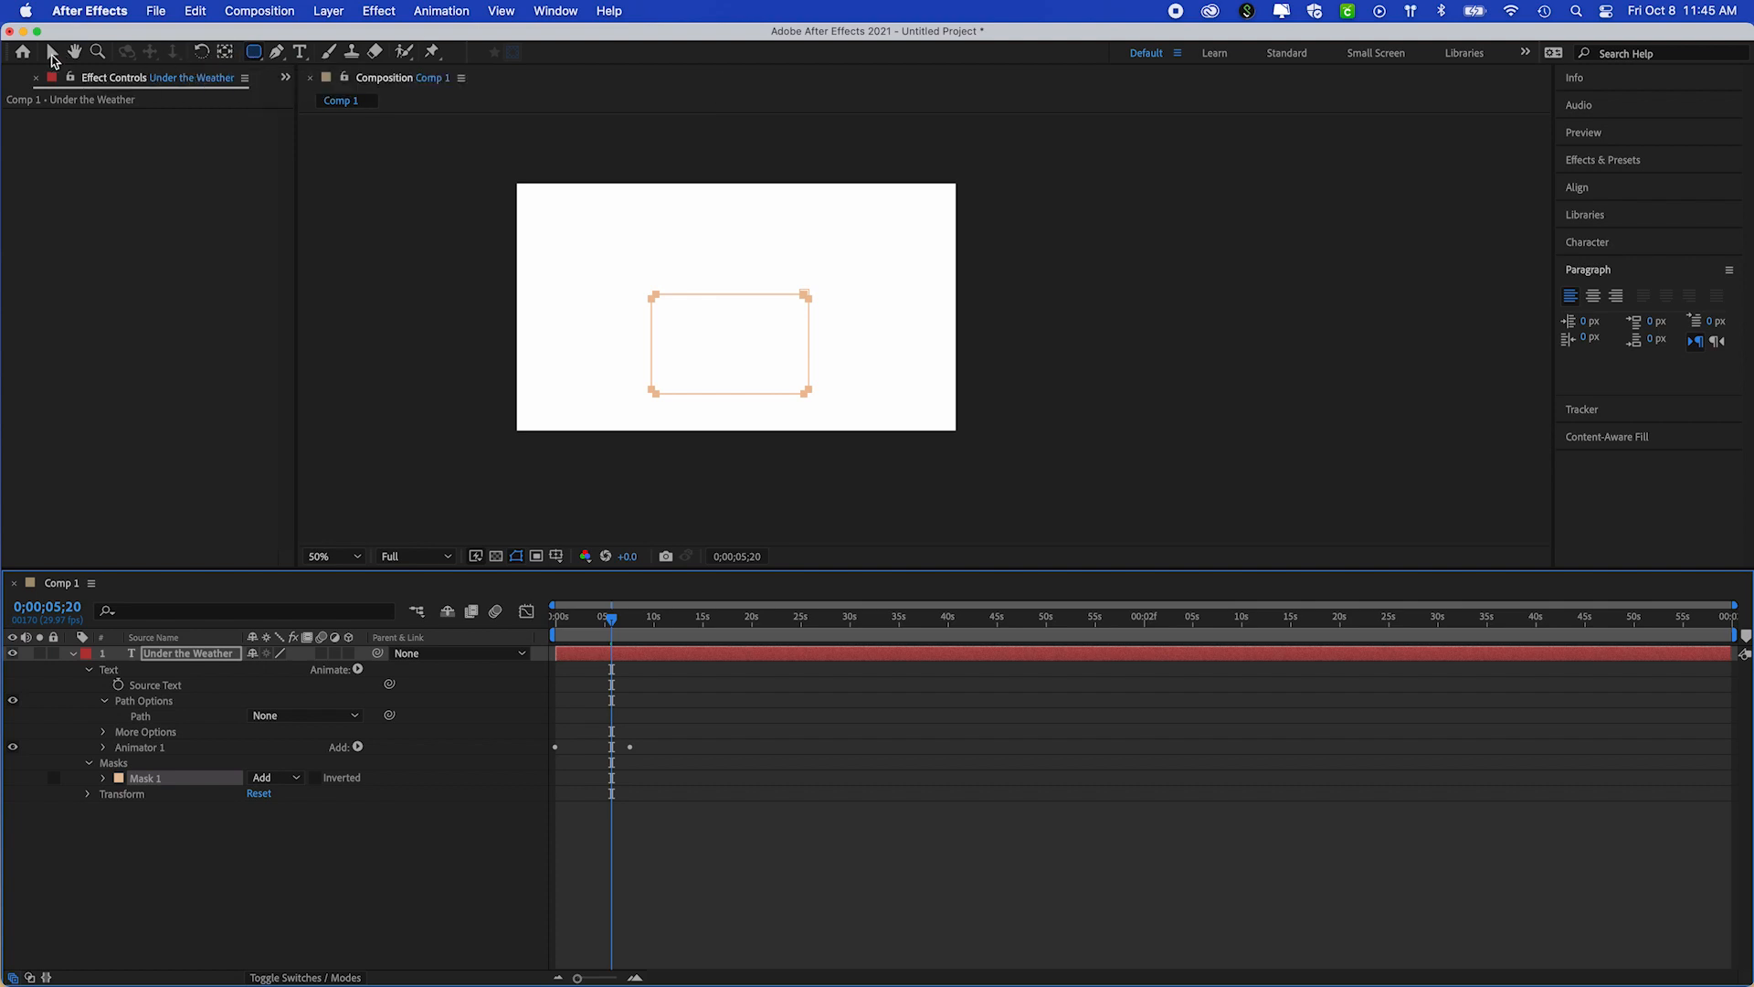
Try to move the rounded rectangle mask upward by its top edge, undoing each move
{"action": "left_click", "coordinate": [52, 56]}
{"action": "left_click", "coordinate": [780, 337]}
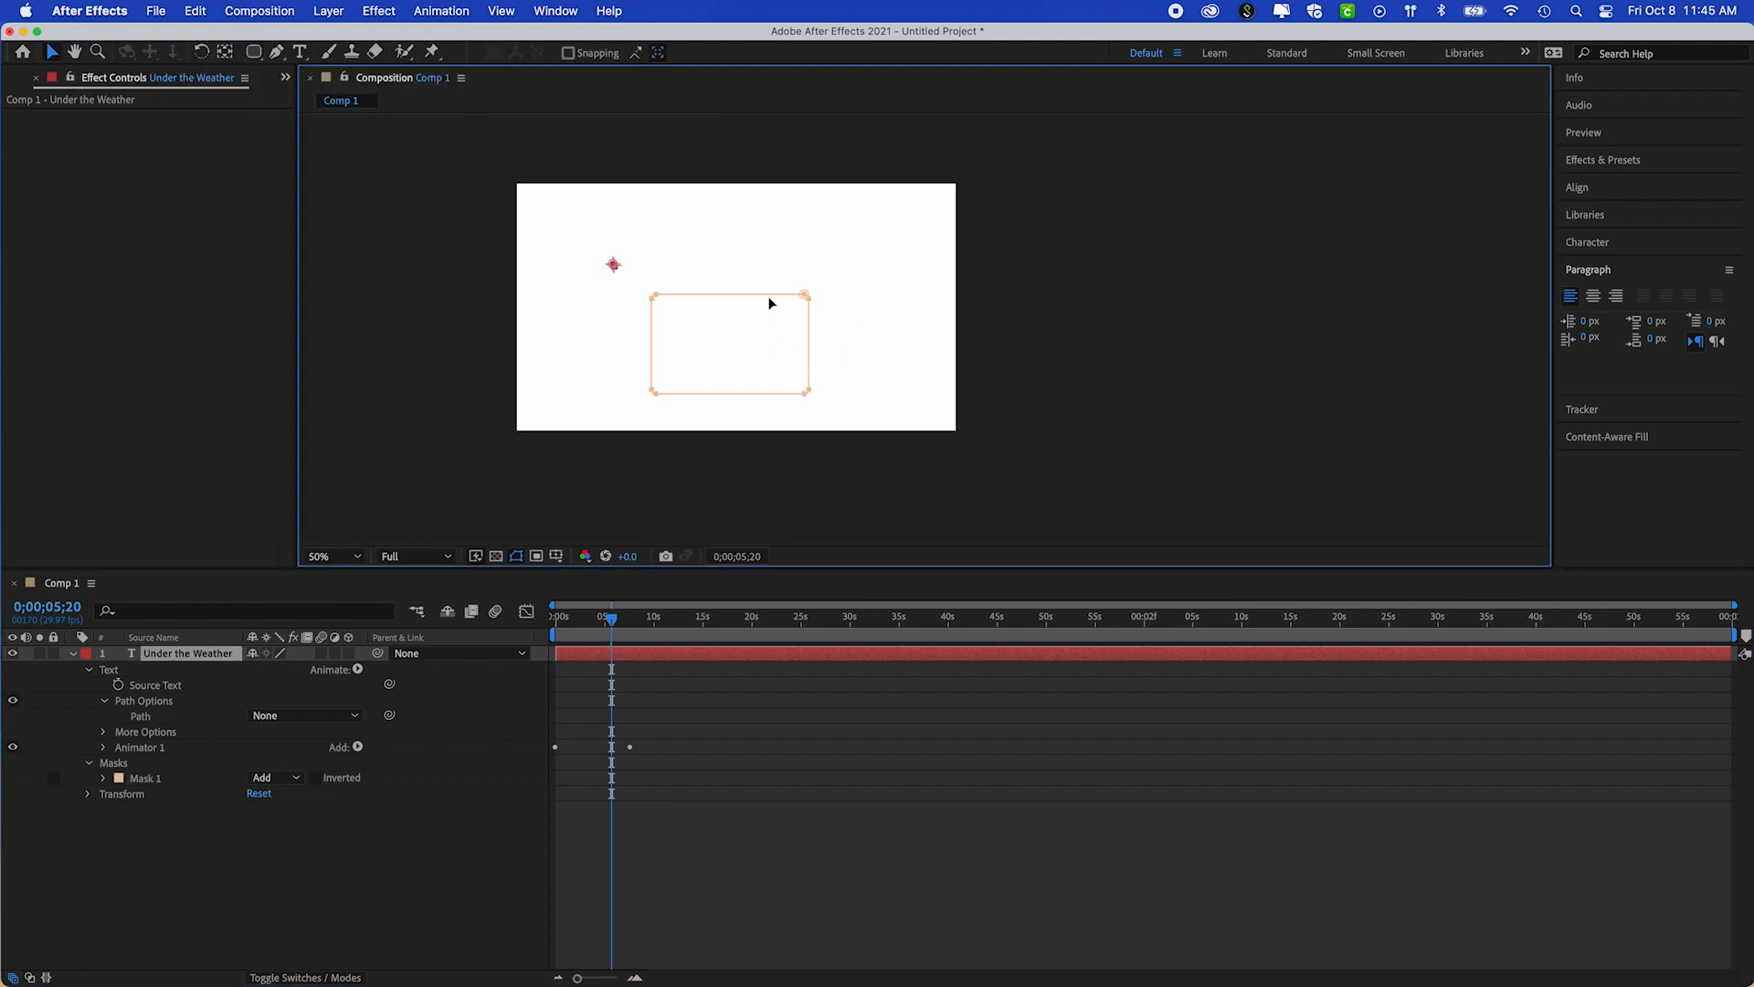
{"action": "left_click_drag", "start_coordinate": [772, 298], "coordinate": [747, 274]}
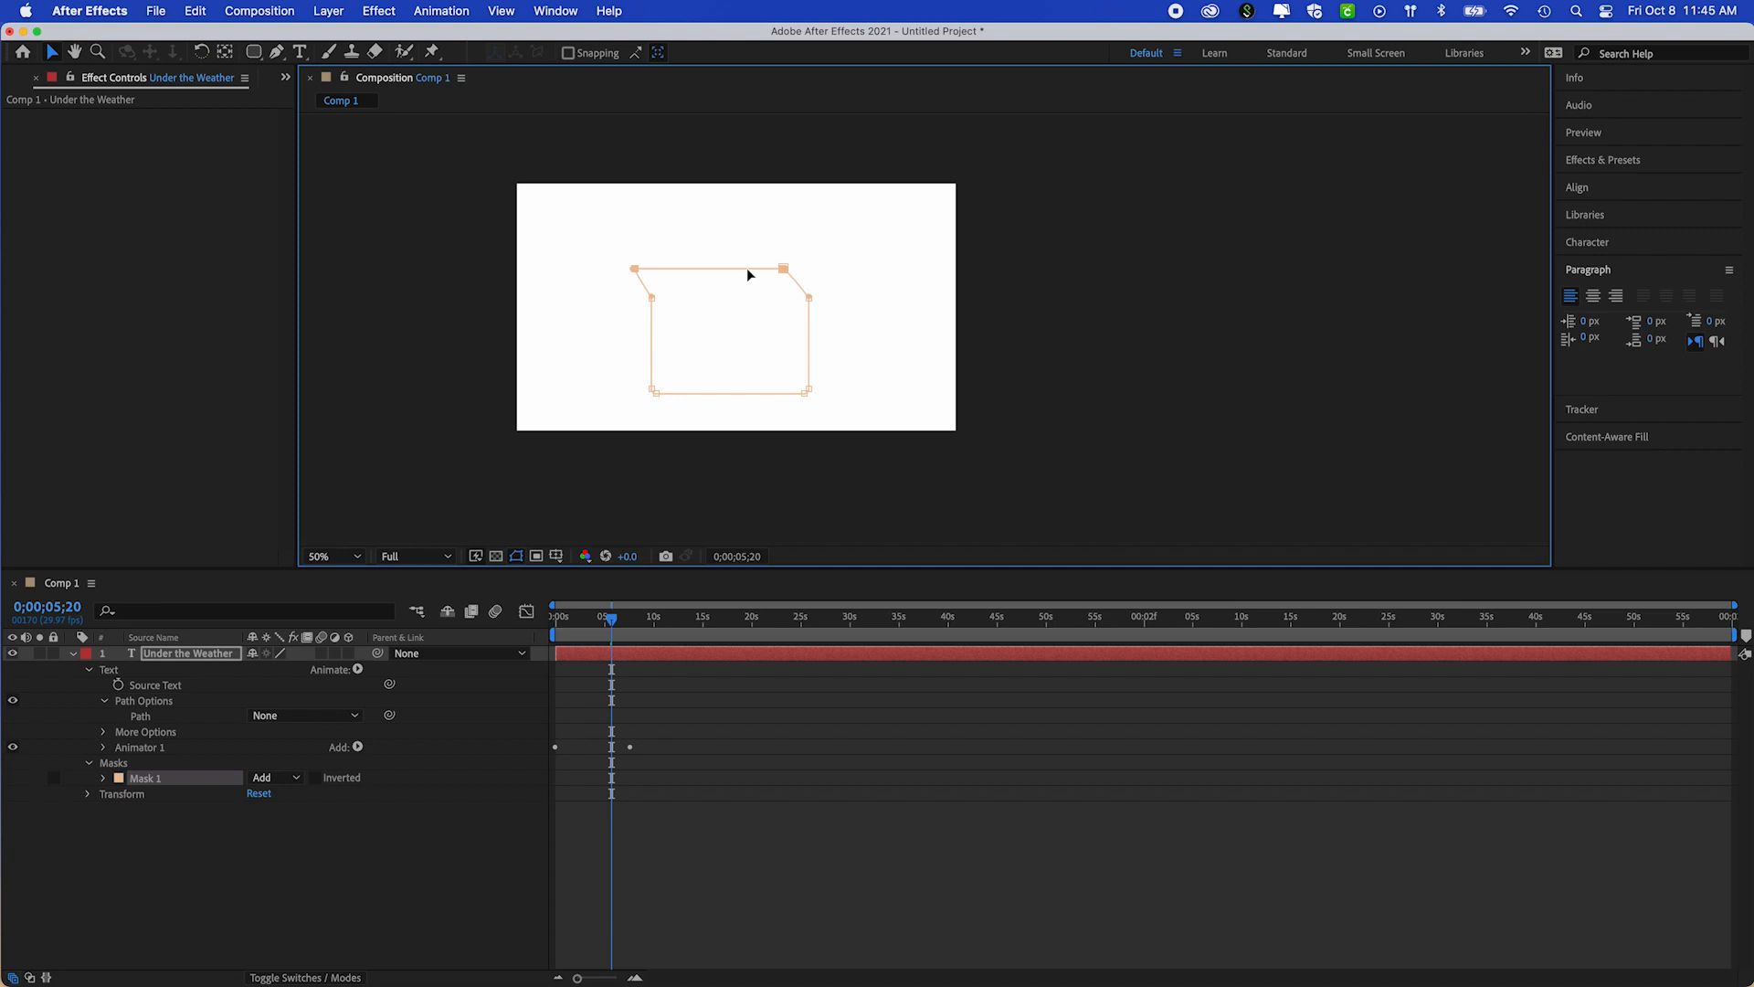
{"action": "key", "text": "super+z"}
{"action": "left_click", "coordinate": [53, 56]}
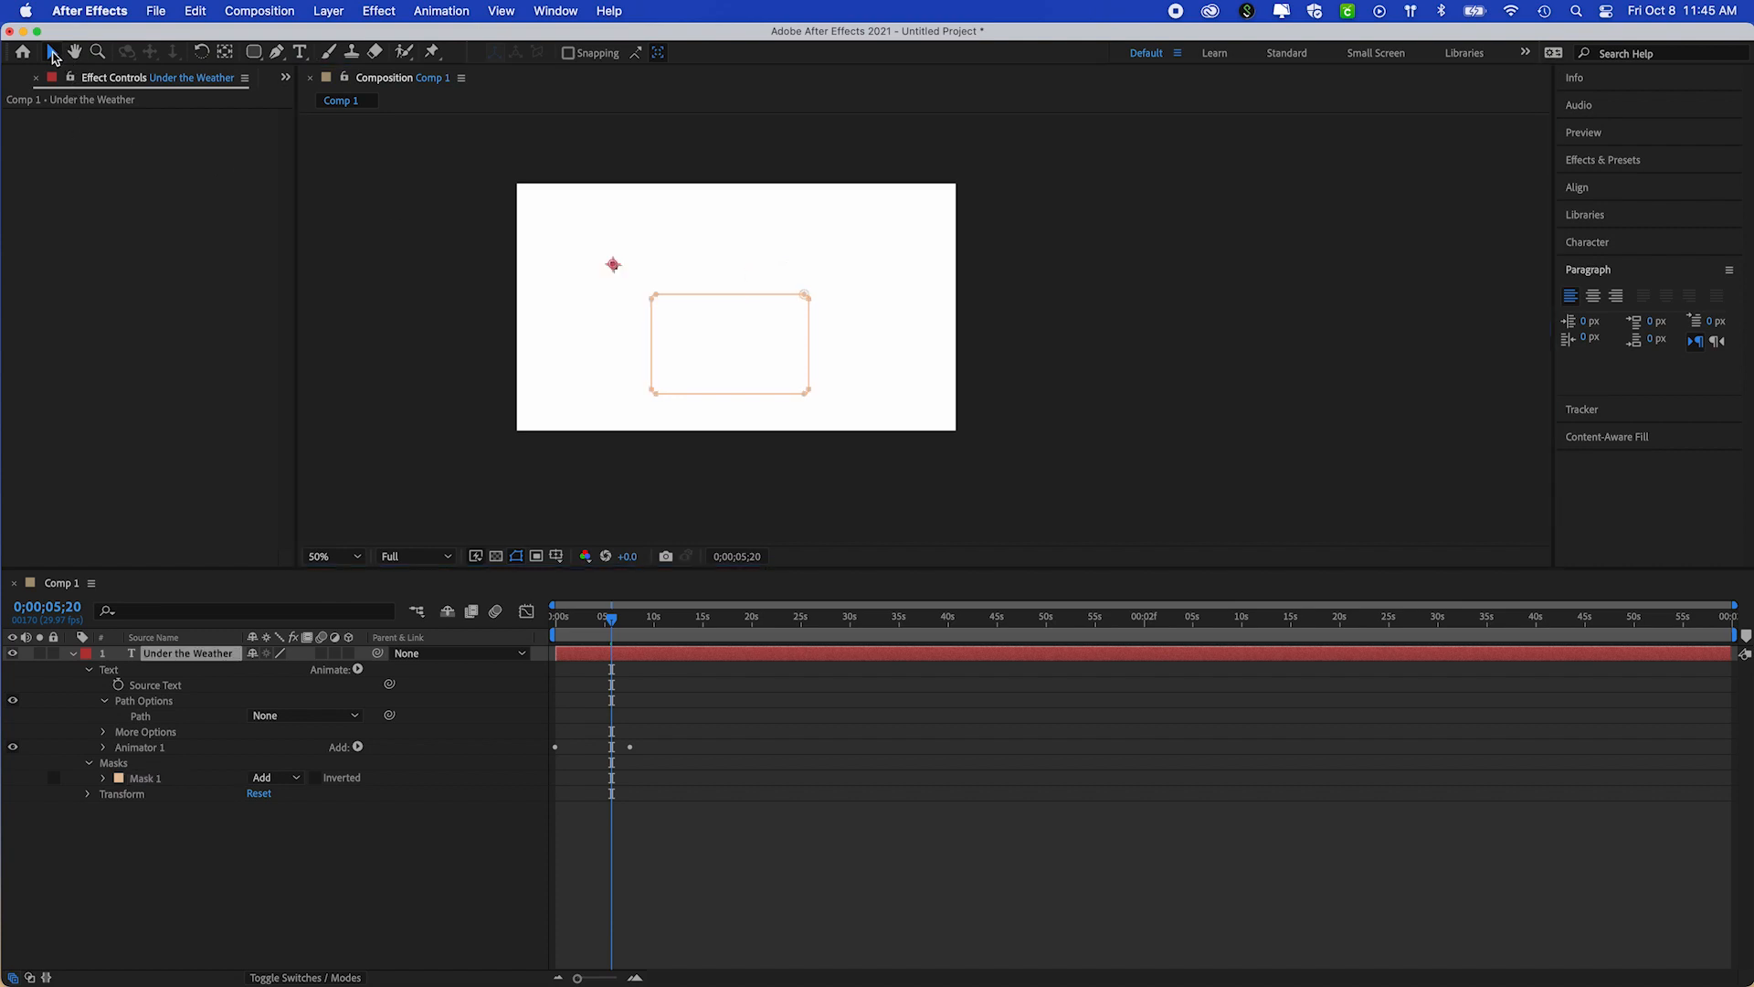
{"action": "left_click", "coordinate": [144, 777]}
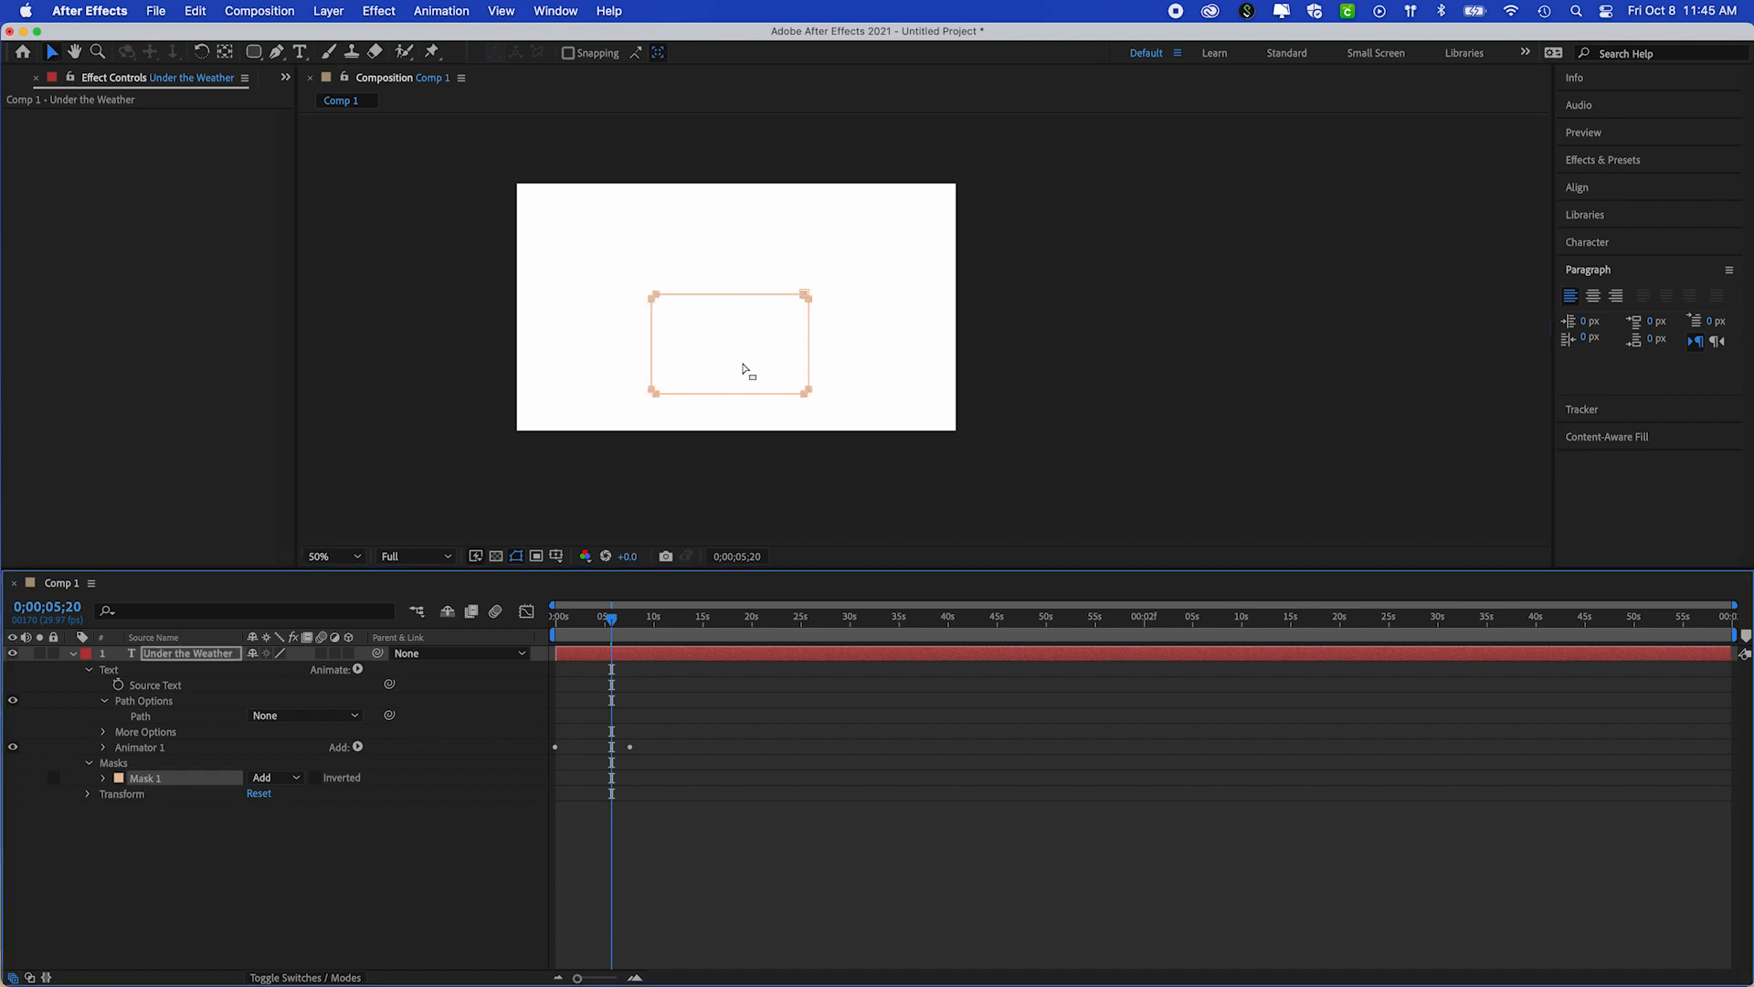
{"action": "left_click", "coordinate": [719, 316]}
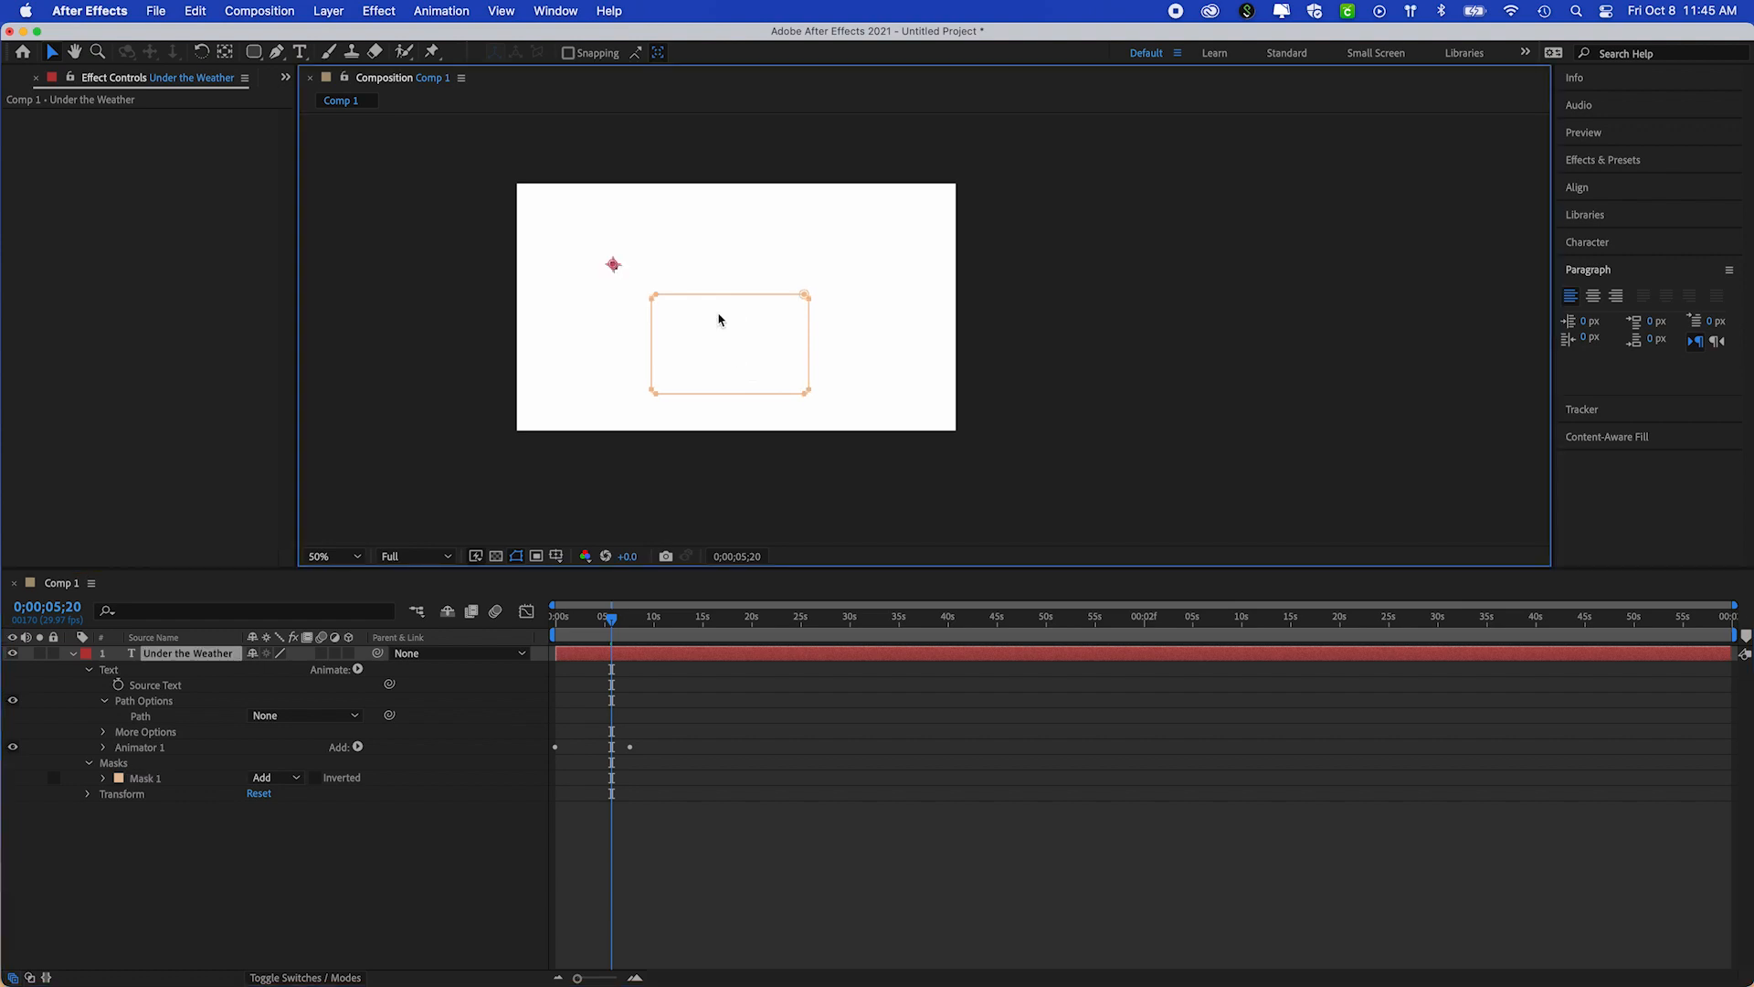
{"action": "left_click", "coordinate": [698, 294]}
{"action": "left_click_drag", "start_coordinate": [692, 287], "coordinate": [686, 226]}
{"action": "key", "text": "super+z"}
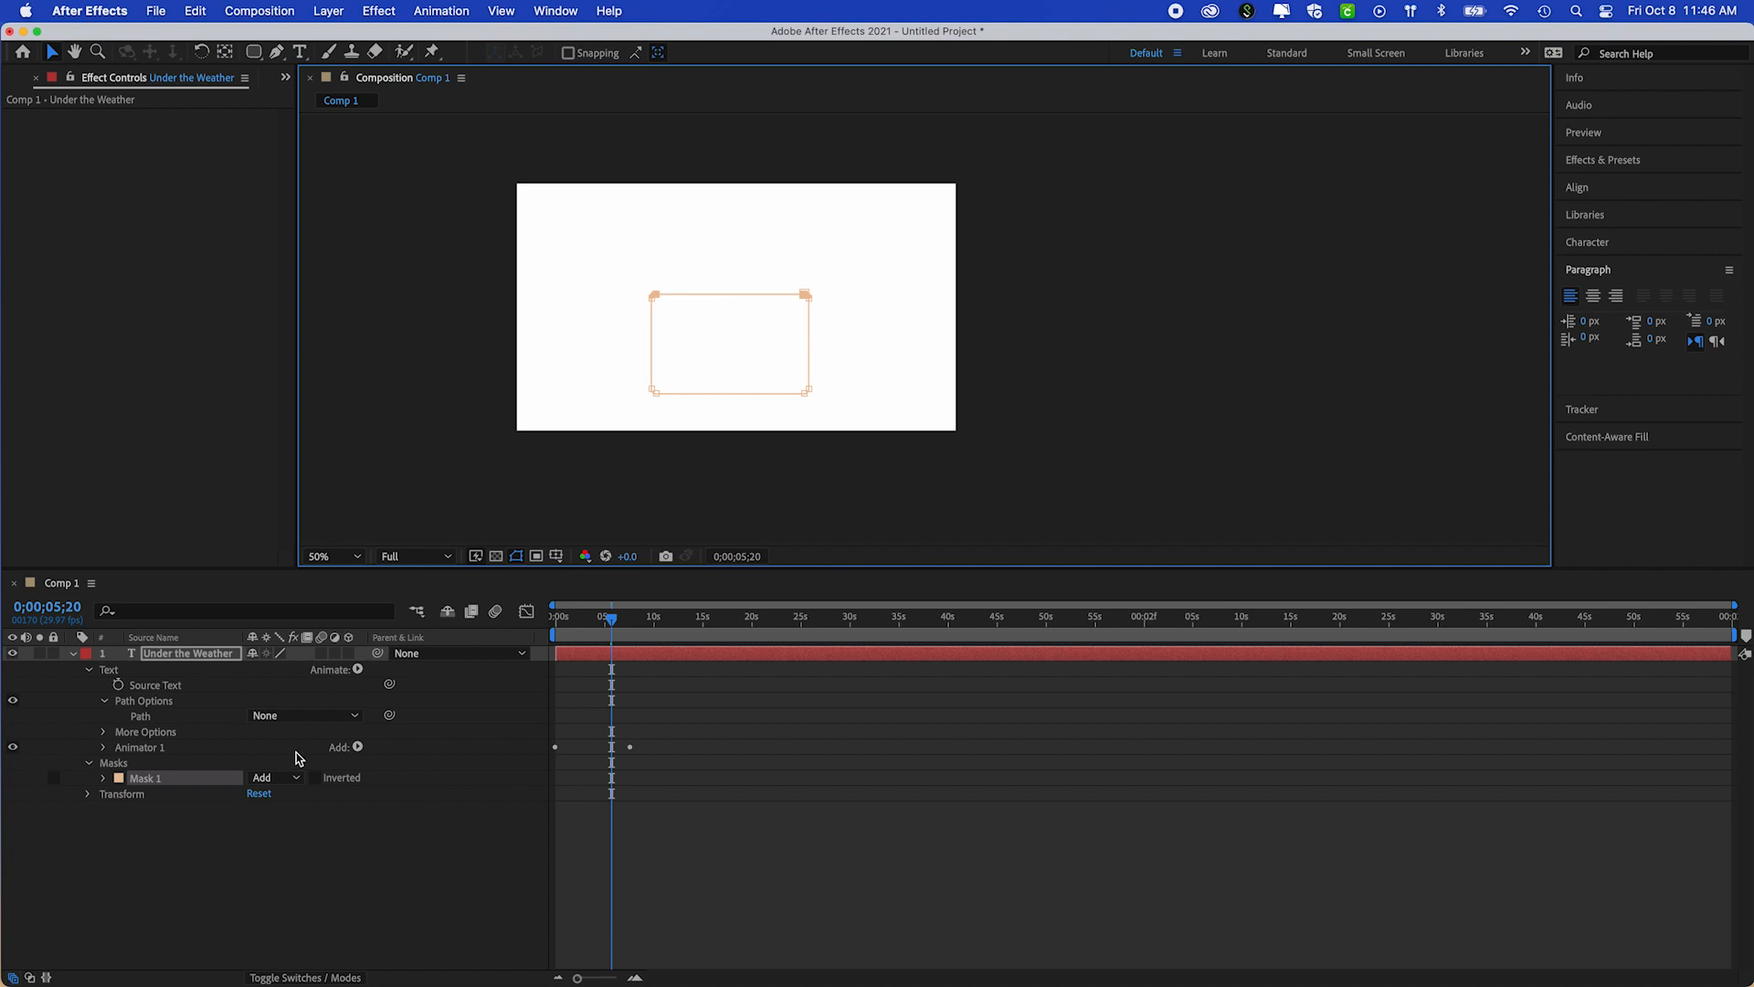
Set the mode of Mask 1 to None and choose Mask 1 as the path for the text
{"action": "left_click", "coordinate": [288, 779]}
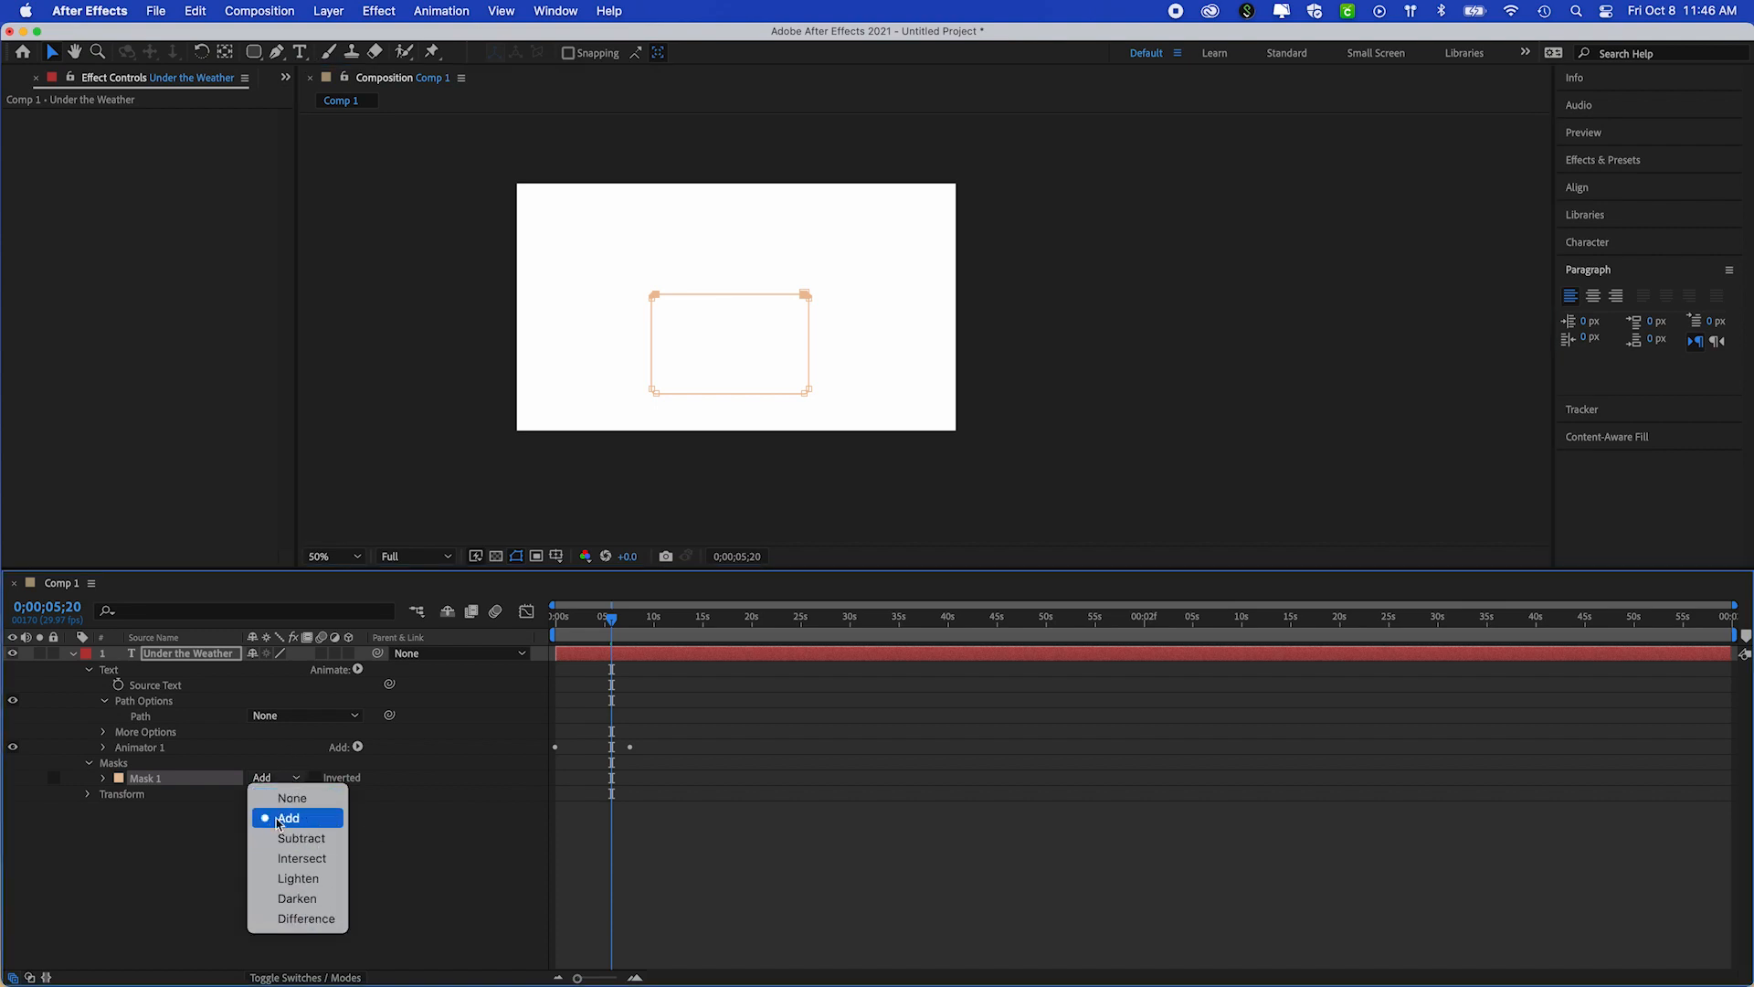
{"action": "left_click", "coordinate": [313, 800]}
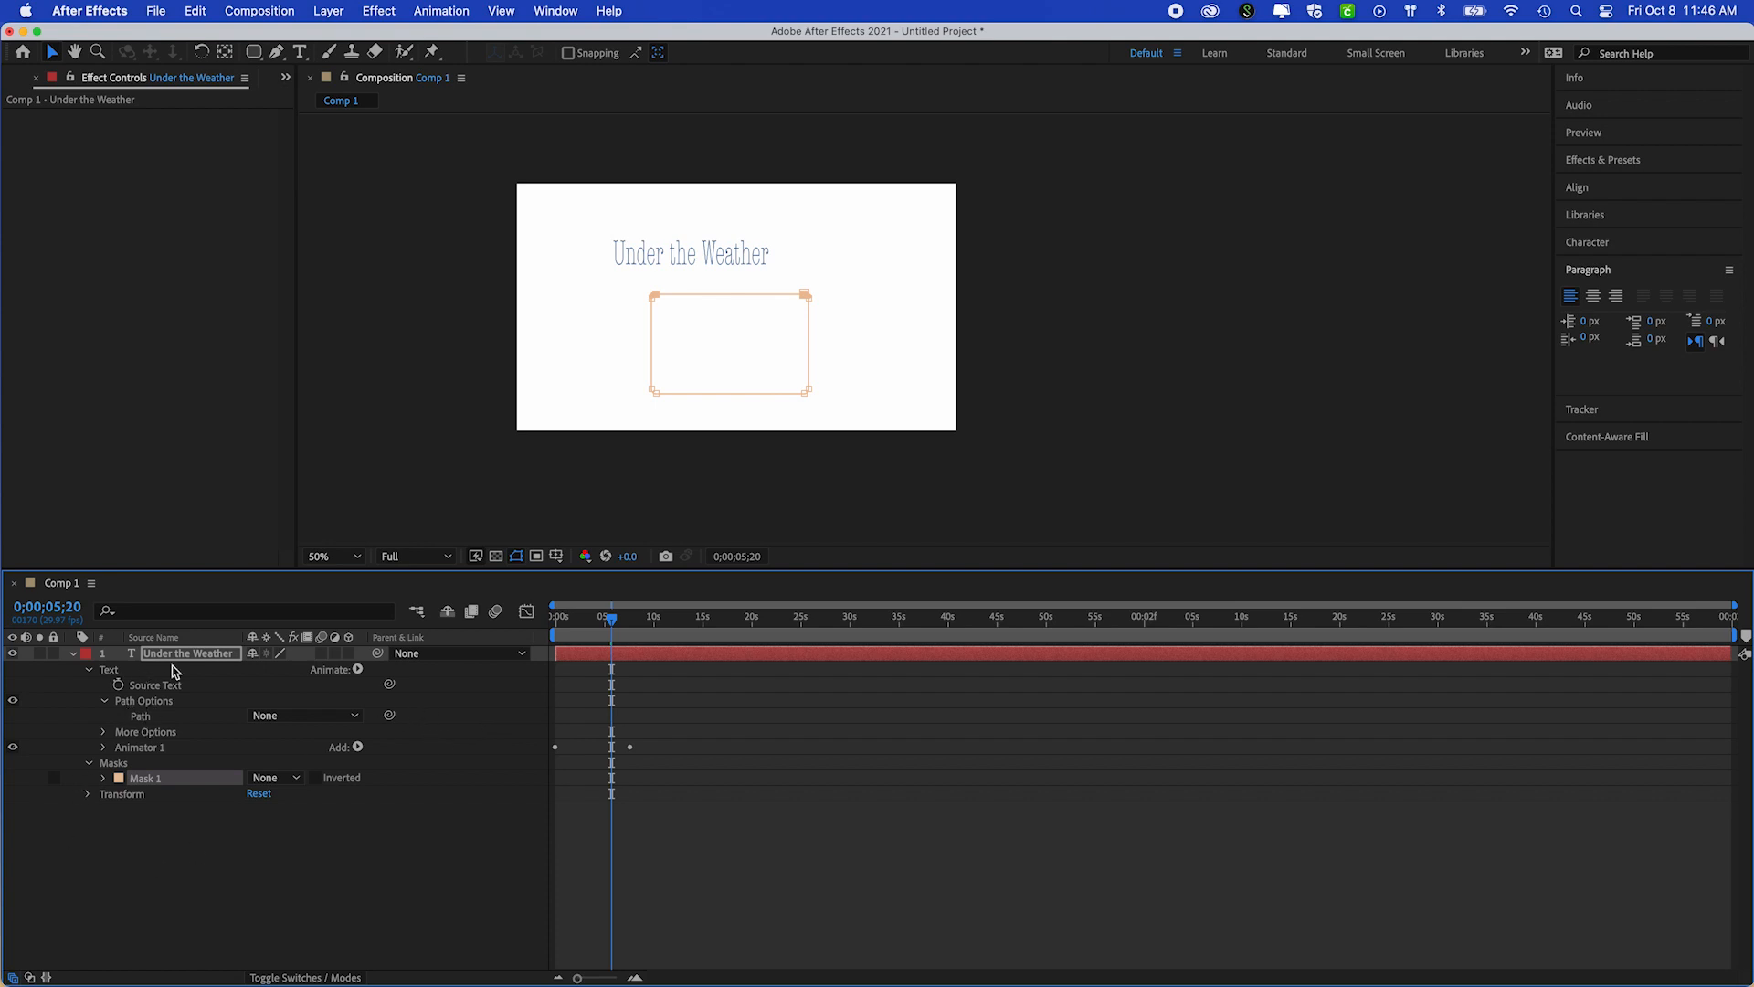
{"action": "left_click", "coordinate": [355, 720]}
{"action": "left_click", "coordinate": [308, 766]}
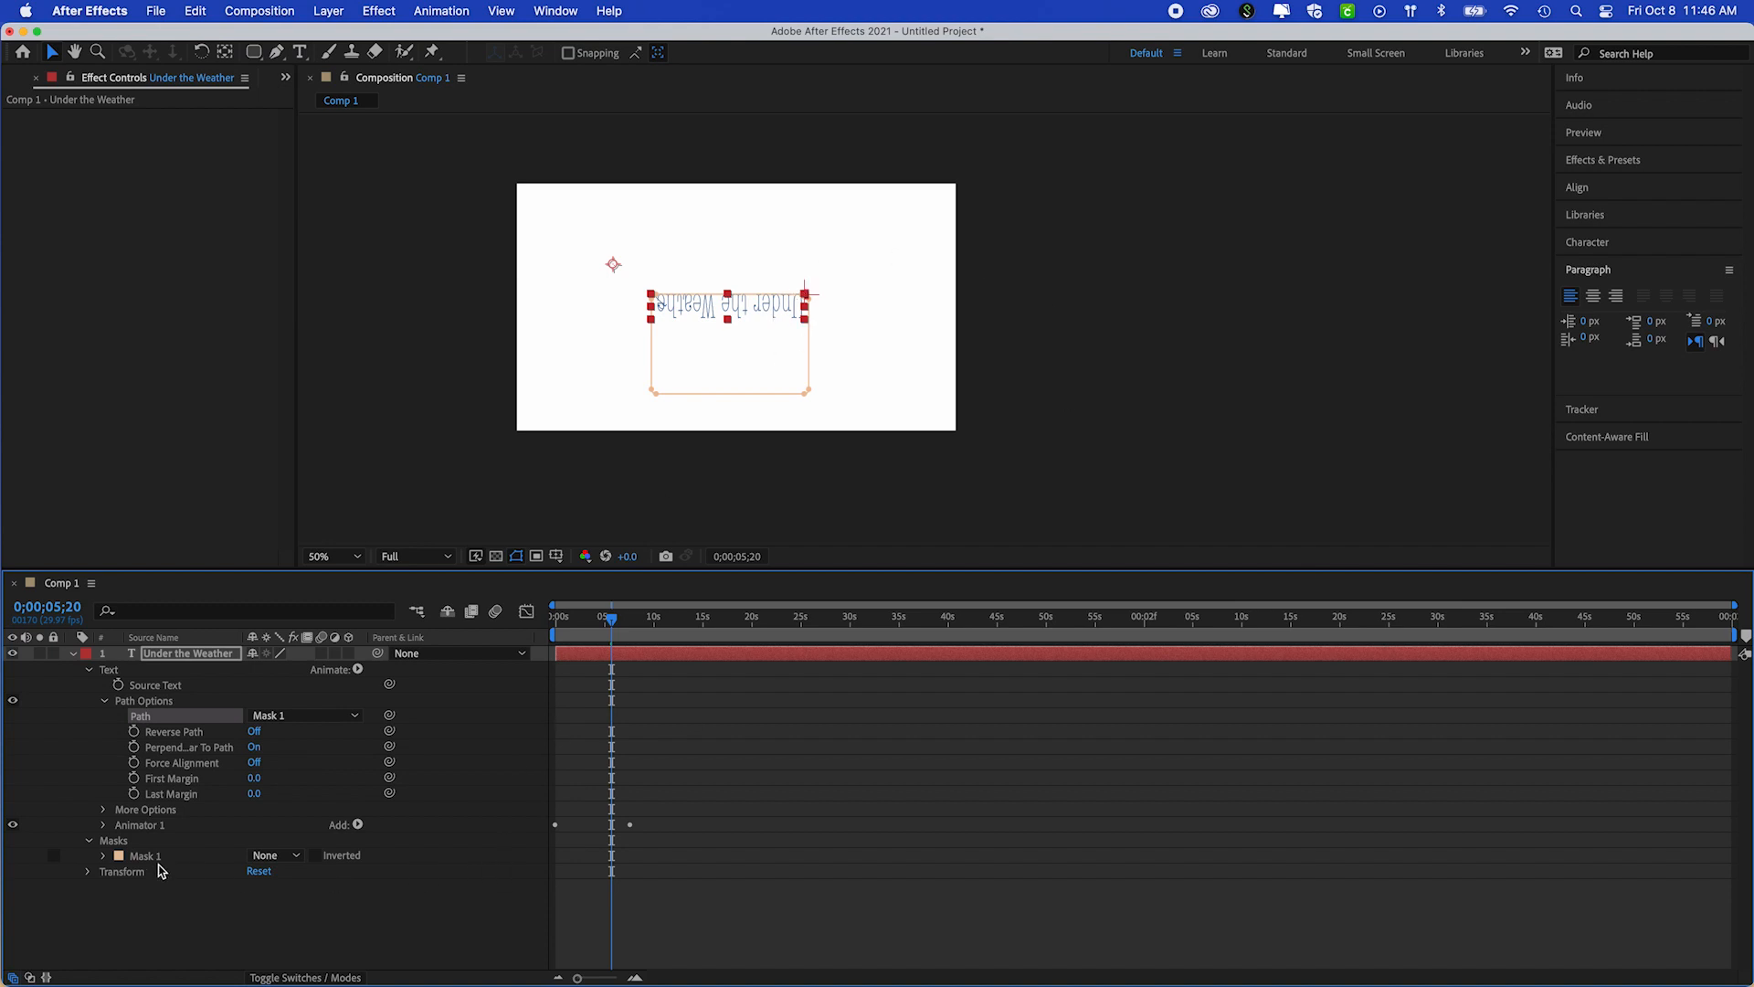
Toggle Reverse Path on and off to compare the text's placement on the rectangle, leaving it off
{"action": "left_click", "coordinate": [255, 732]}
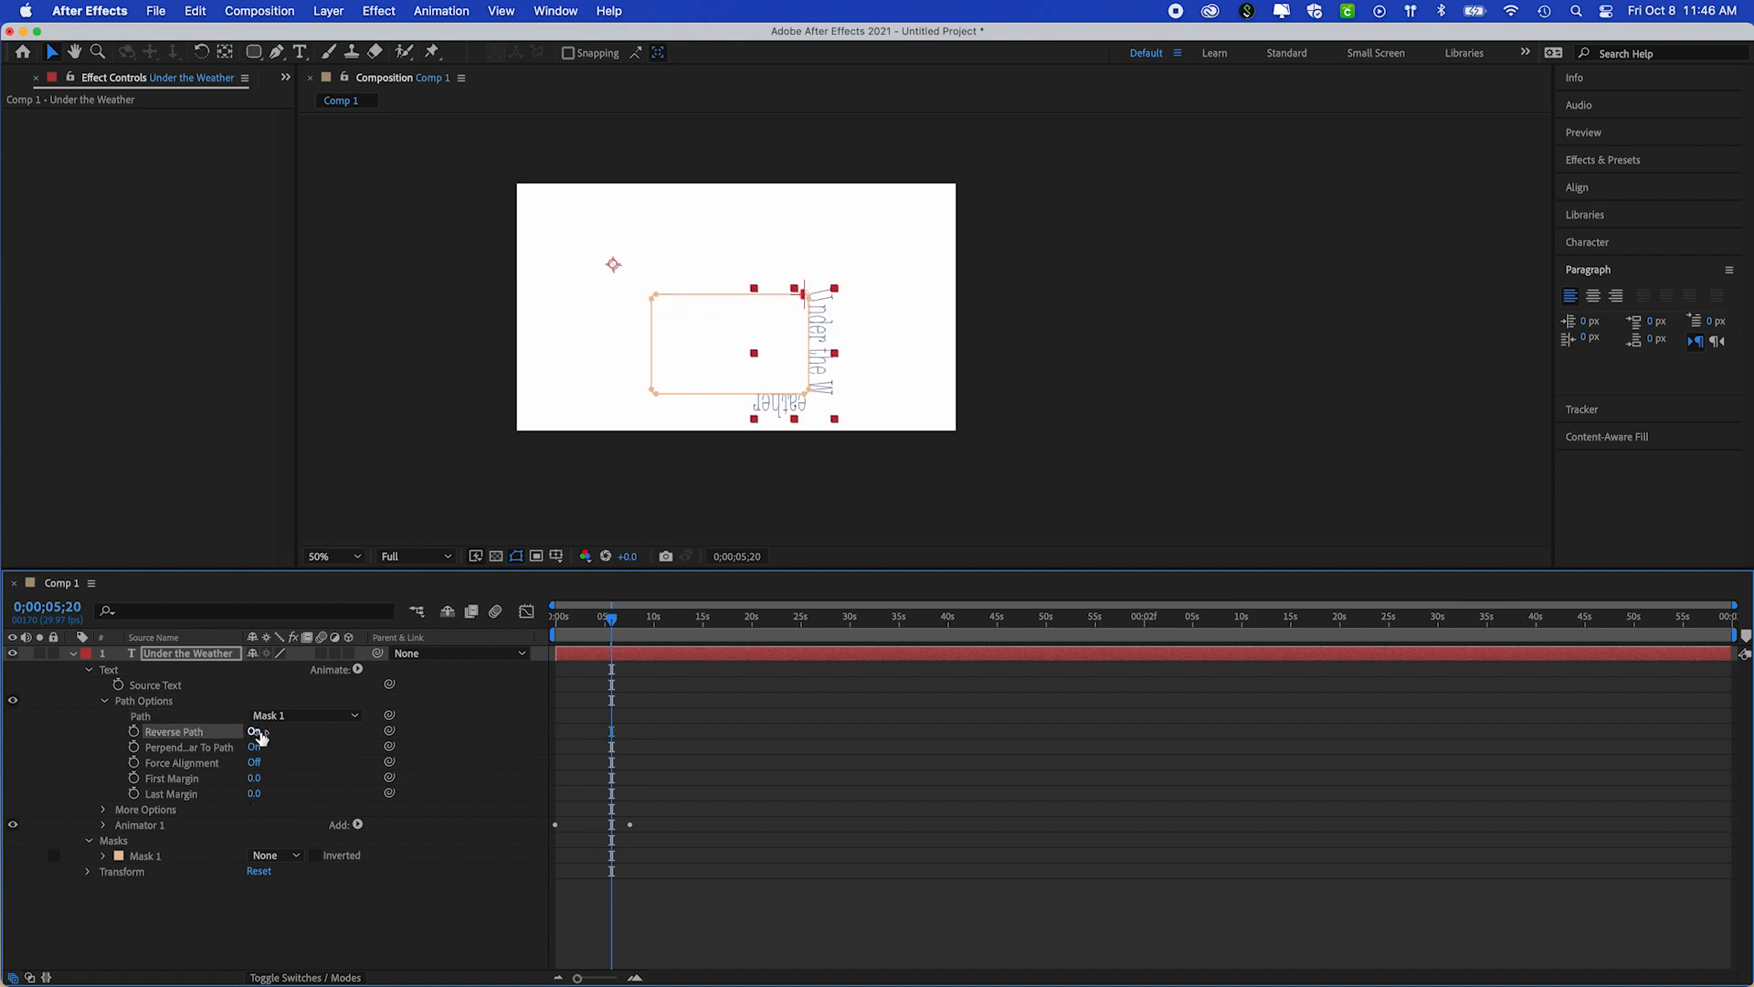
{"action": "left_click", "coordinate": [255, 732]}
{"action": "left_click", "coordinate": [257, 732]}
{"action": "left_click", "coordinate": [257, 732]}
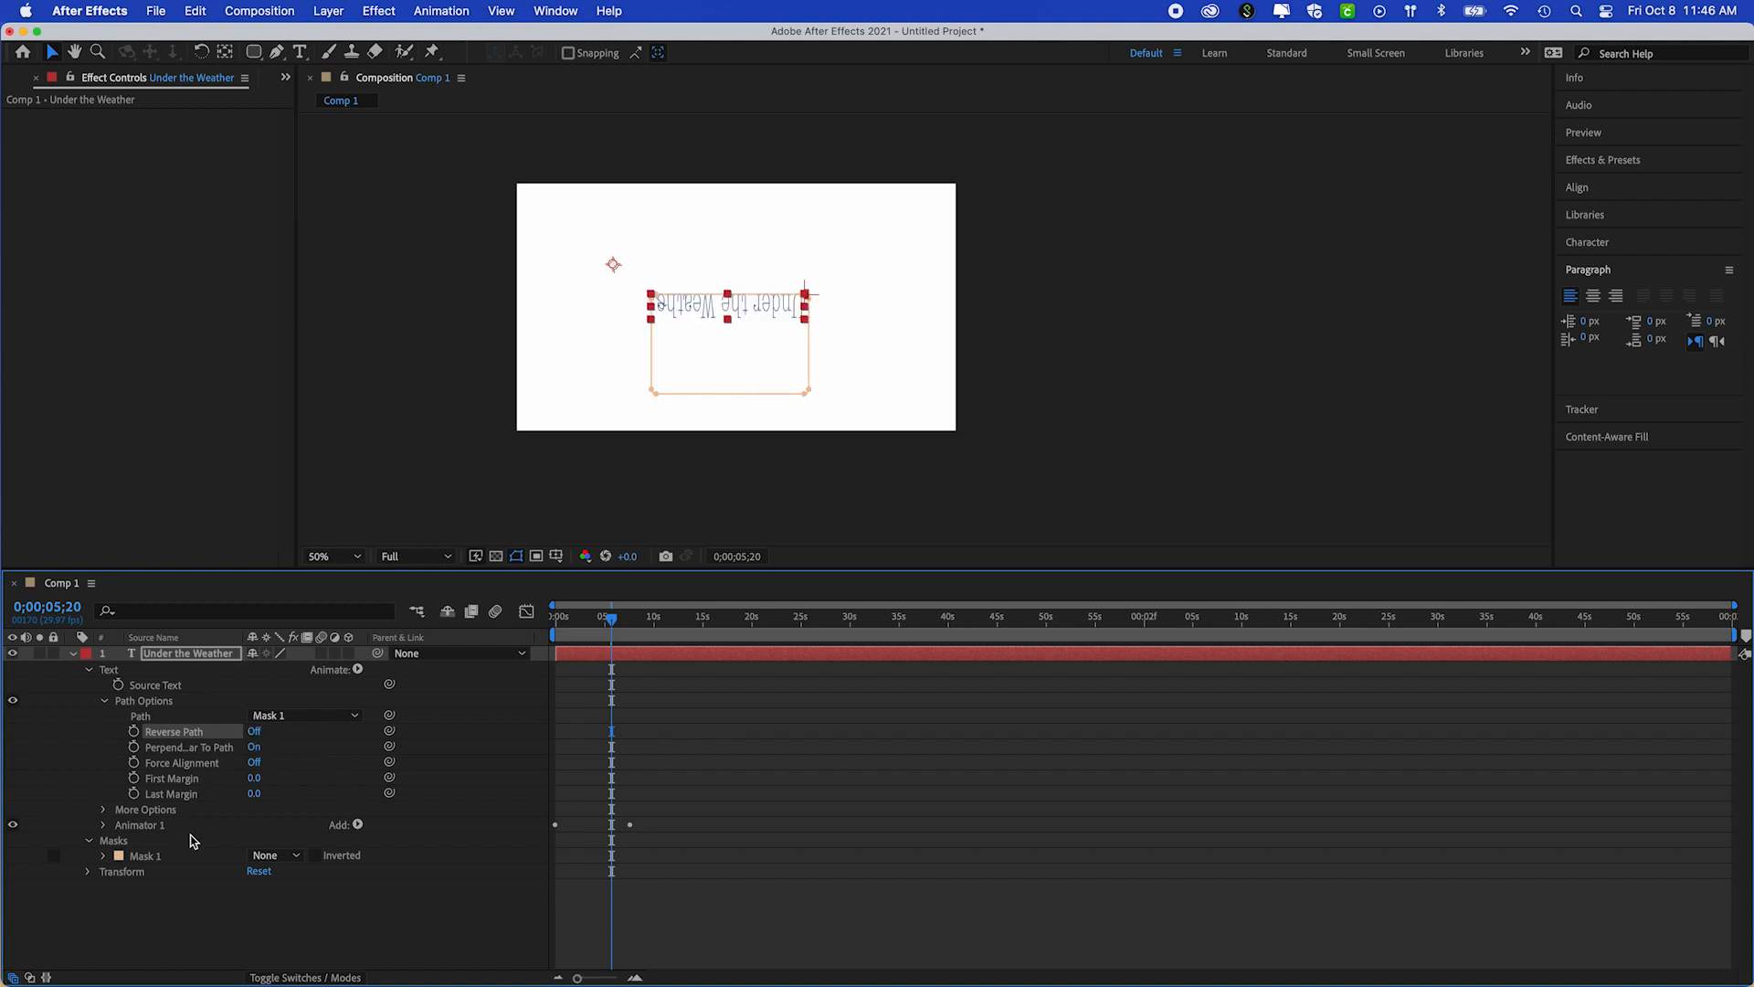
Return to 0;00;00;00 and turn on Force Alignment to spread the text around the whole rectangle
{"action": "left_click_drag", "start_coordinate": [613, 620], "coordinate": [553, 612]}
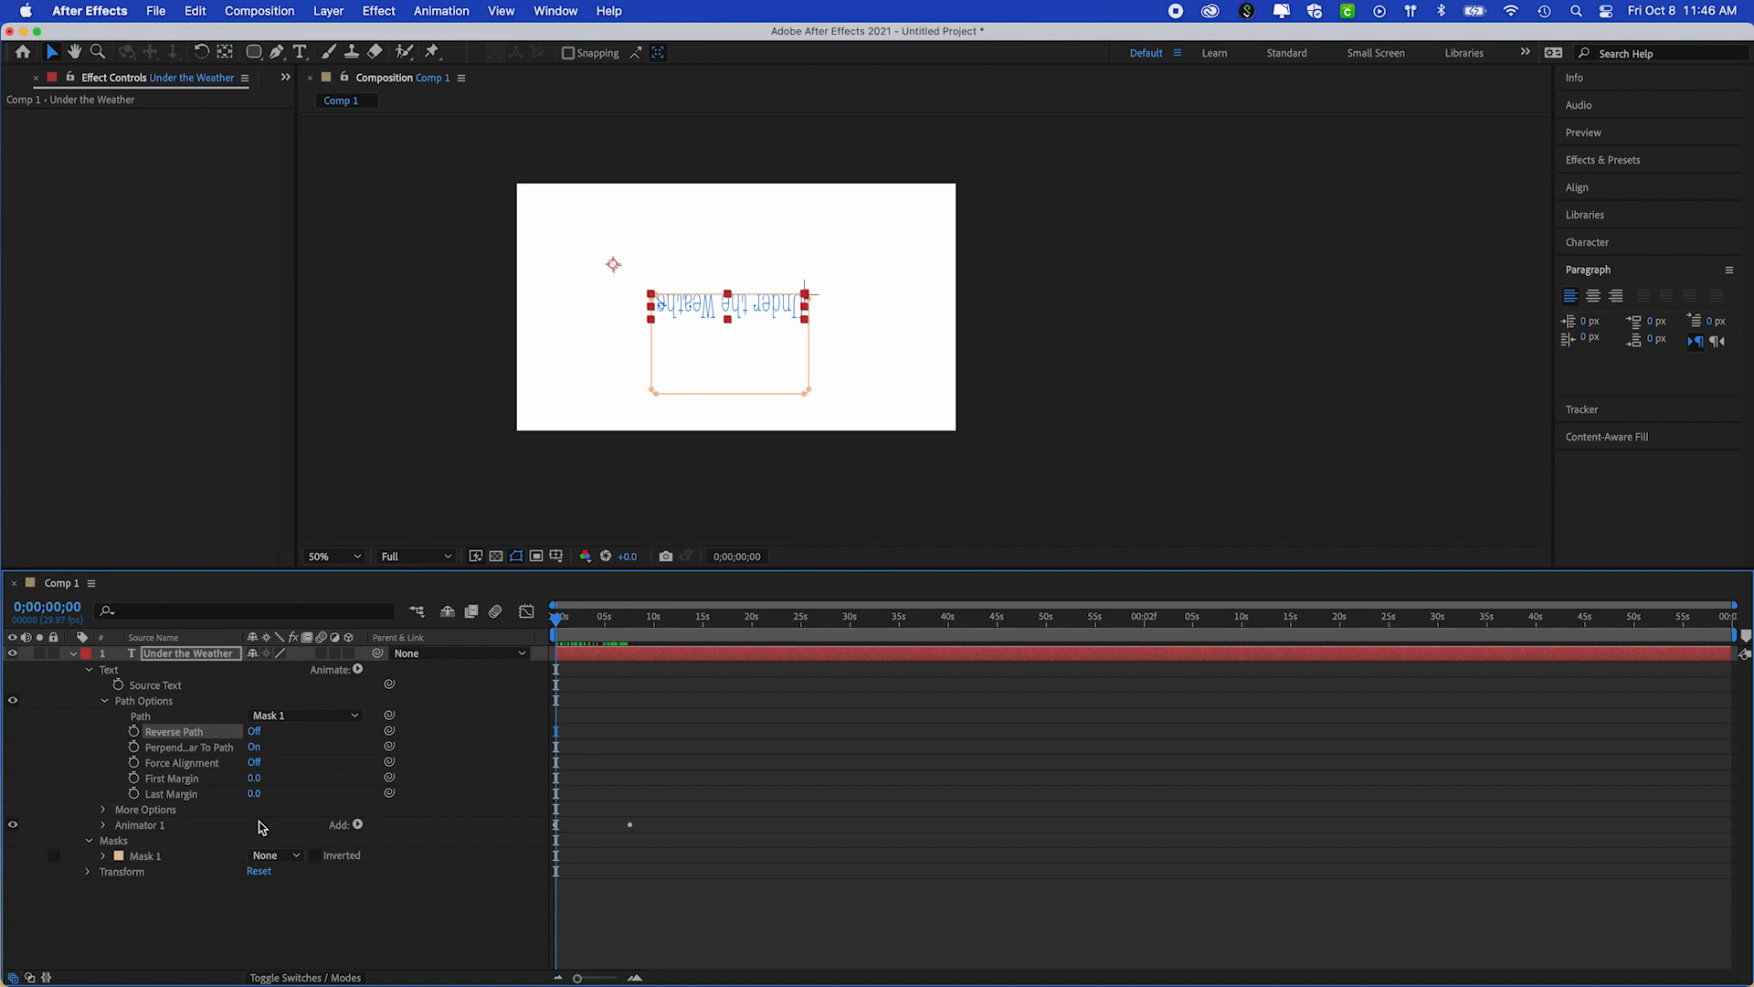
{"action": "left_click", "coordinate": [254, 762]}
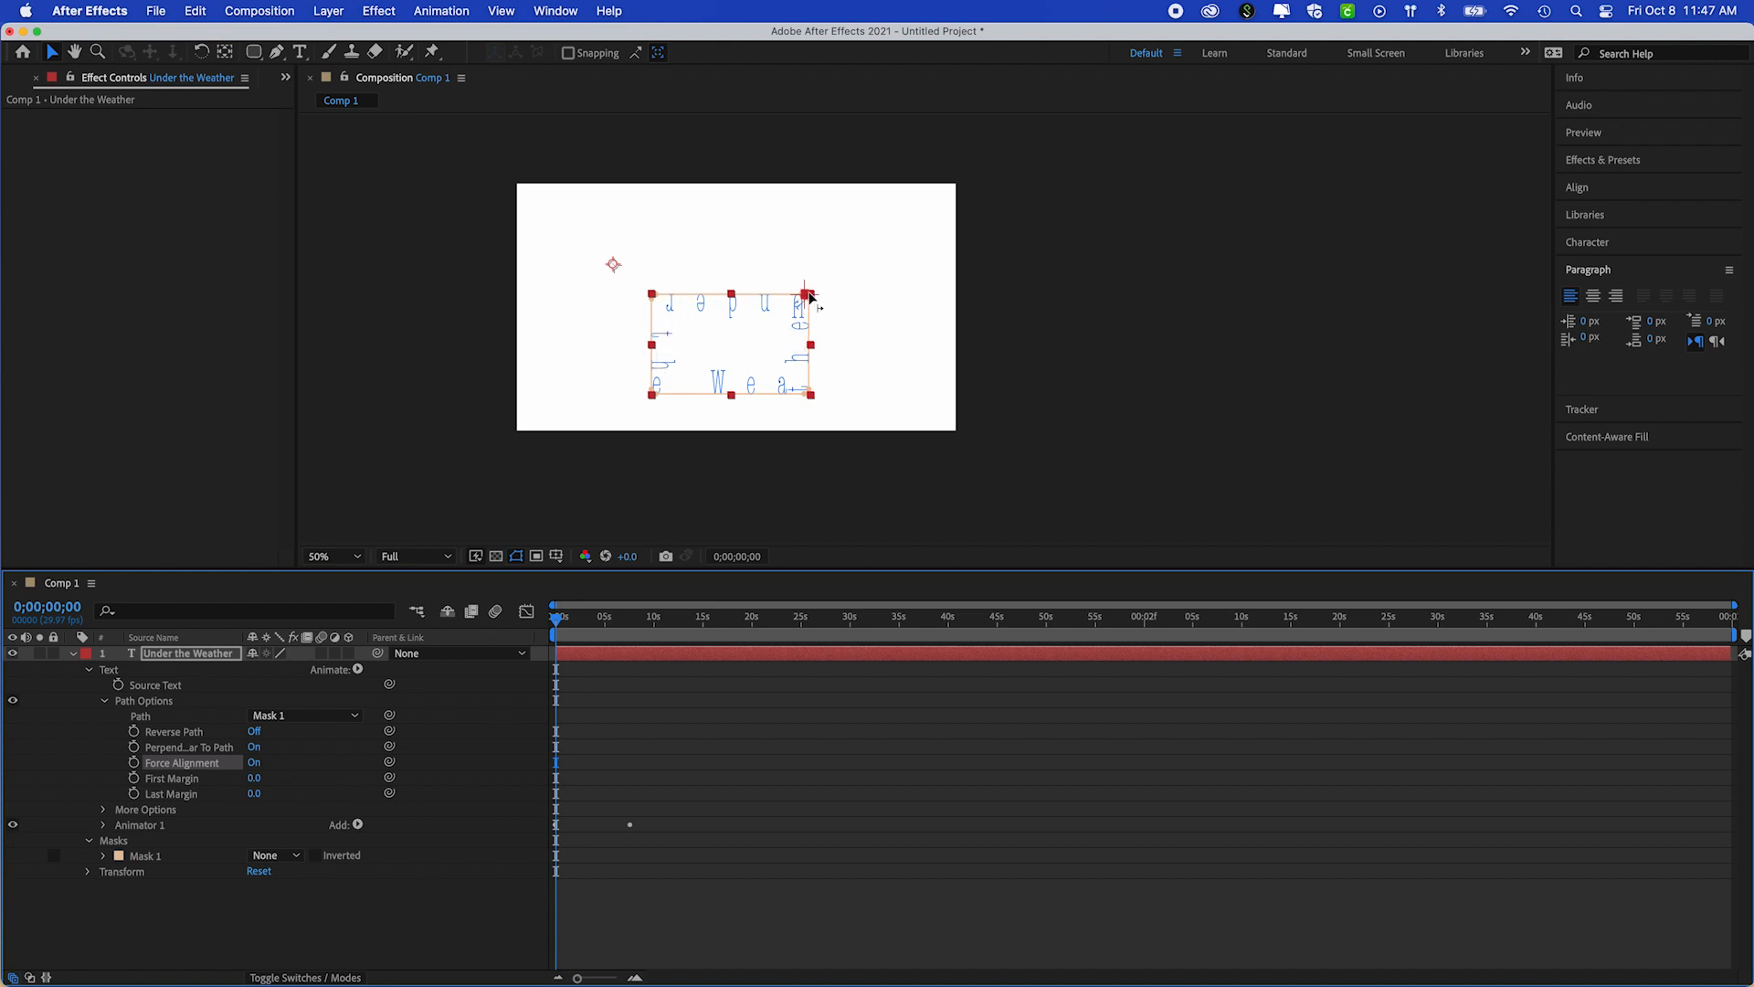
{"action": "scroll", "coordinate": [809, 297], "scroll_direction": "up", "scroll_amount": 5}
{"action": "scroll", "coordinate": [809, 297], "scroll_direction": "down", "scroll_amount": 4}
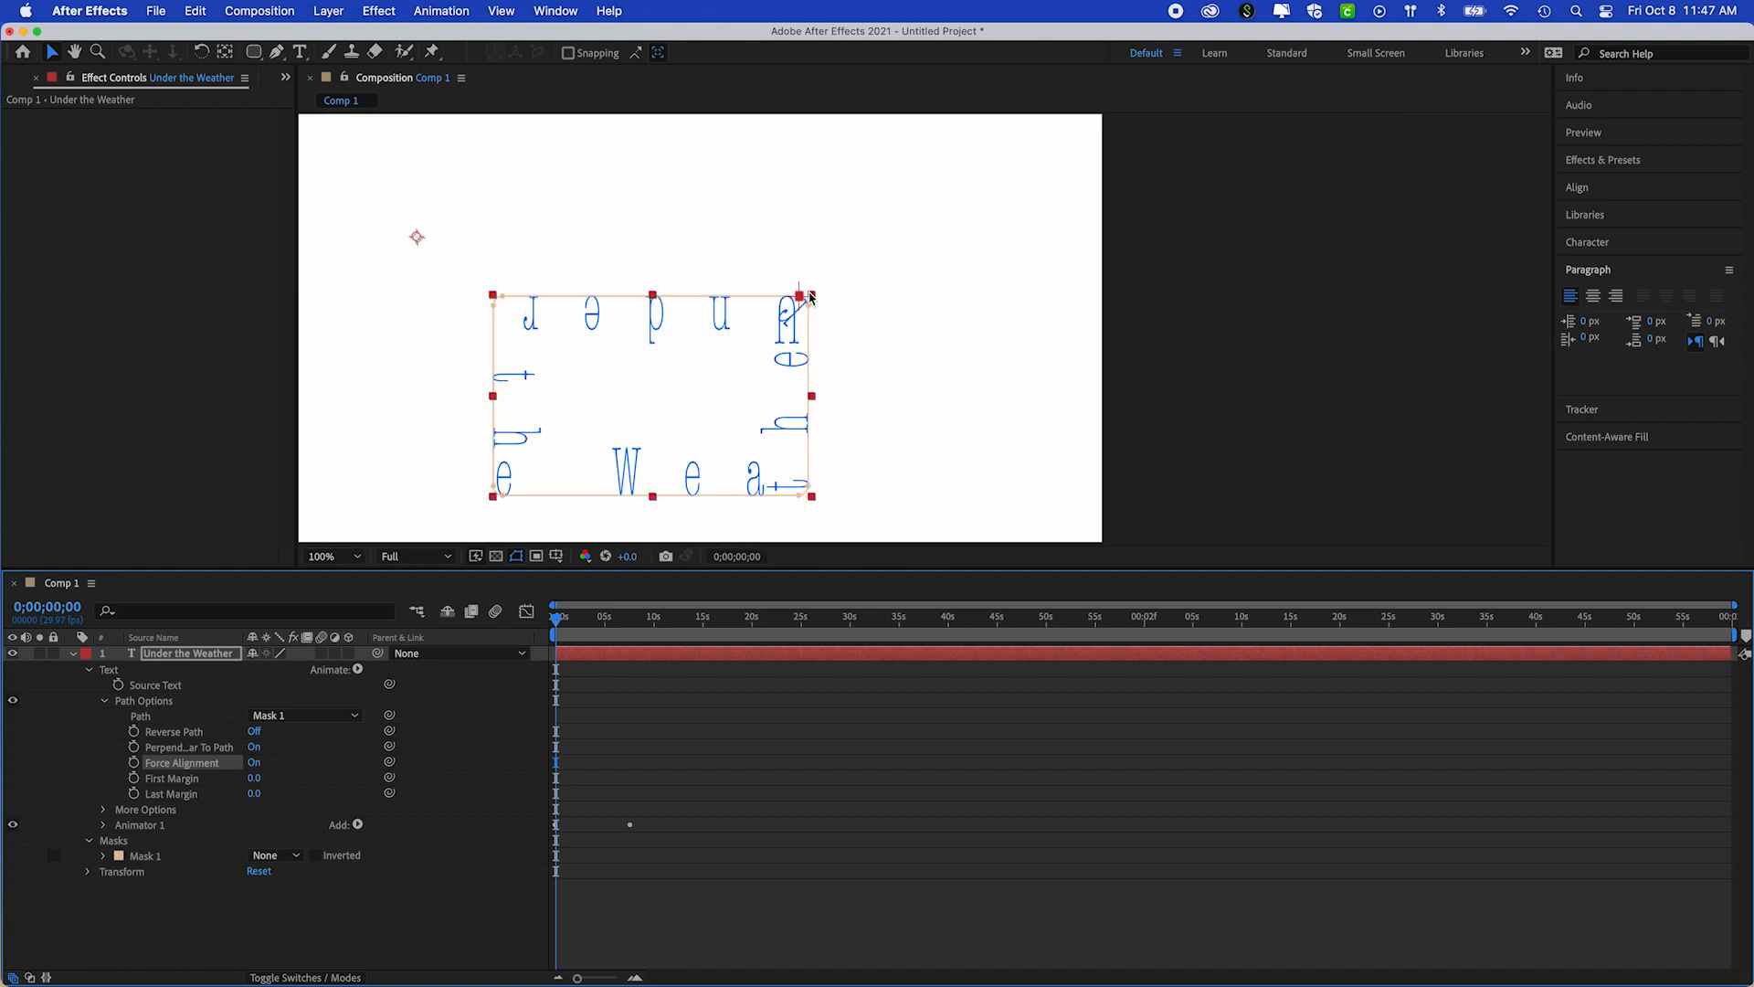
{"action": "scroll", "coordinate": [892, 306], "scroll_direction": "down", "scroll_amount": 2}
{"action": "scroll", "coordinate": [892, 306], "scroll_direction": "up", "scroll_amount": 2}
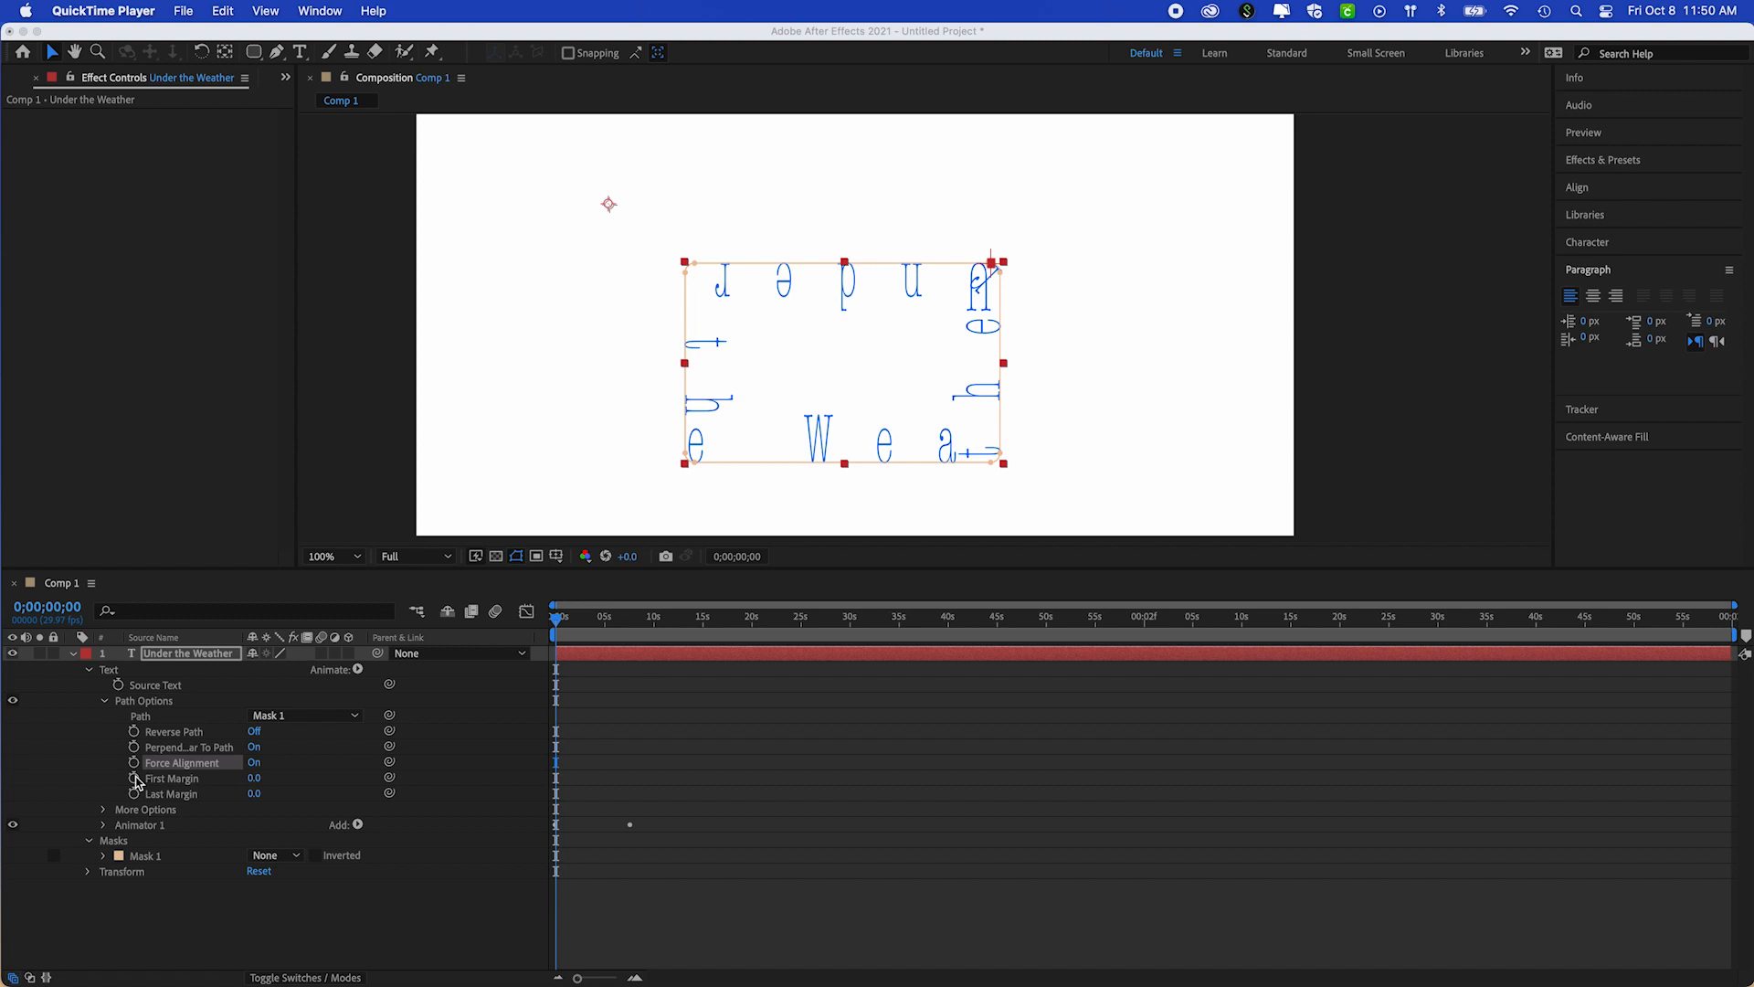
Keyframe First Margin from 0 at 0;00;00;00 to 1739 at 0;00;07;19
{"action": "left_click", "coordinate": [135, 781]}
{"action": "left_click", "coordinate": [134, 779]}
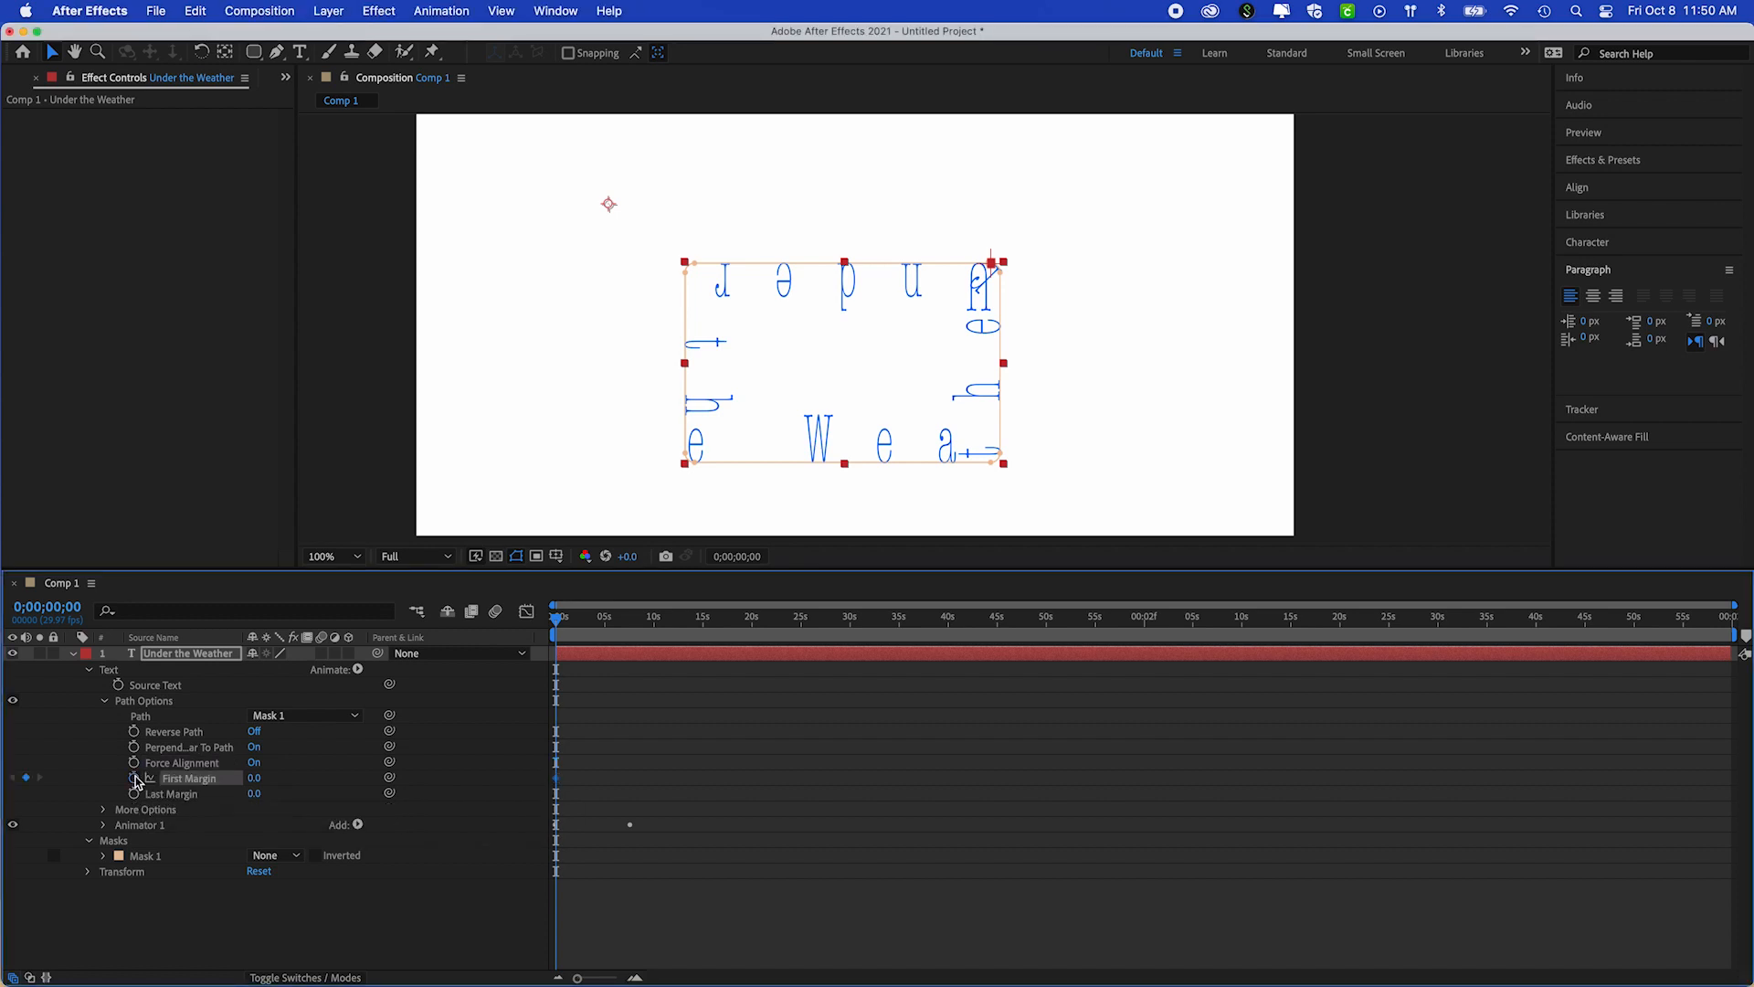
{"action": "left_click", "coordinate": [572, 619]}
{"action": "left_click_drag", "start_coordinate": [585, 624], "coordinate": [644, 621]}
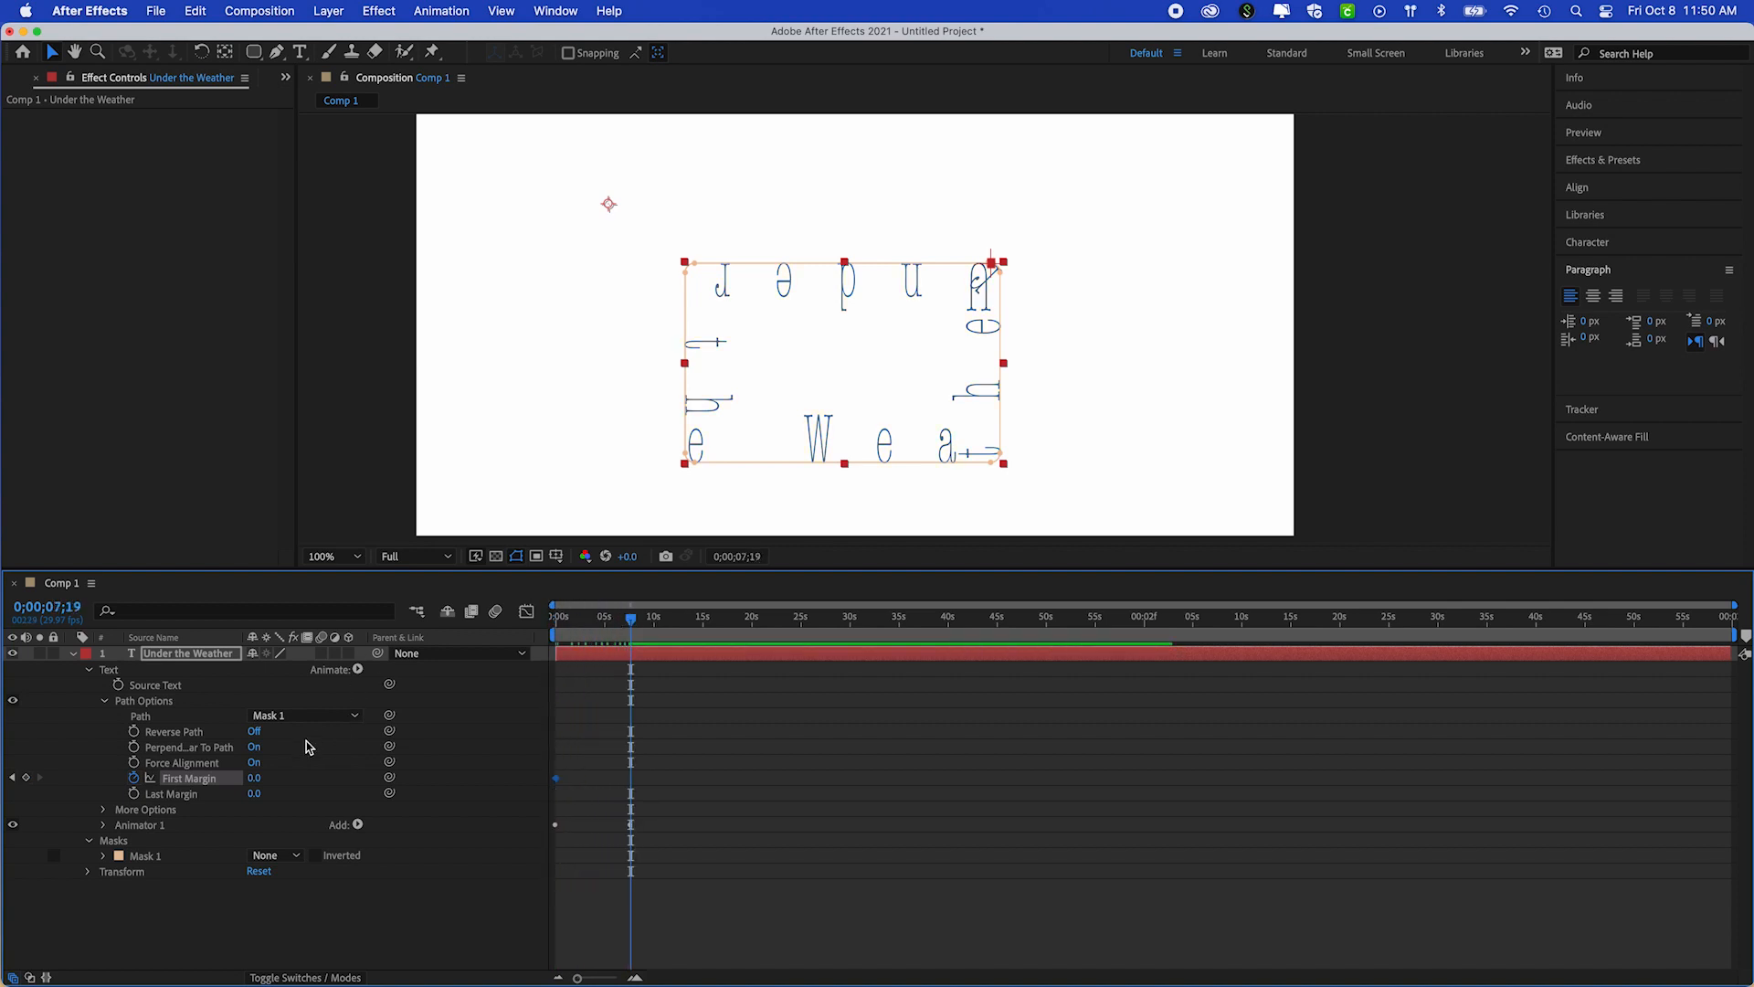
{"action": "left_click_drag", "start_coordinate": [255, 781], "coordinate": [1610, 774]}
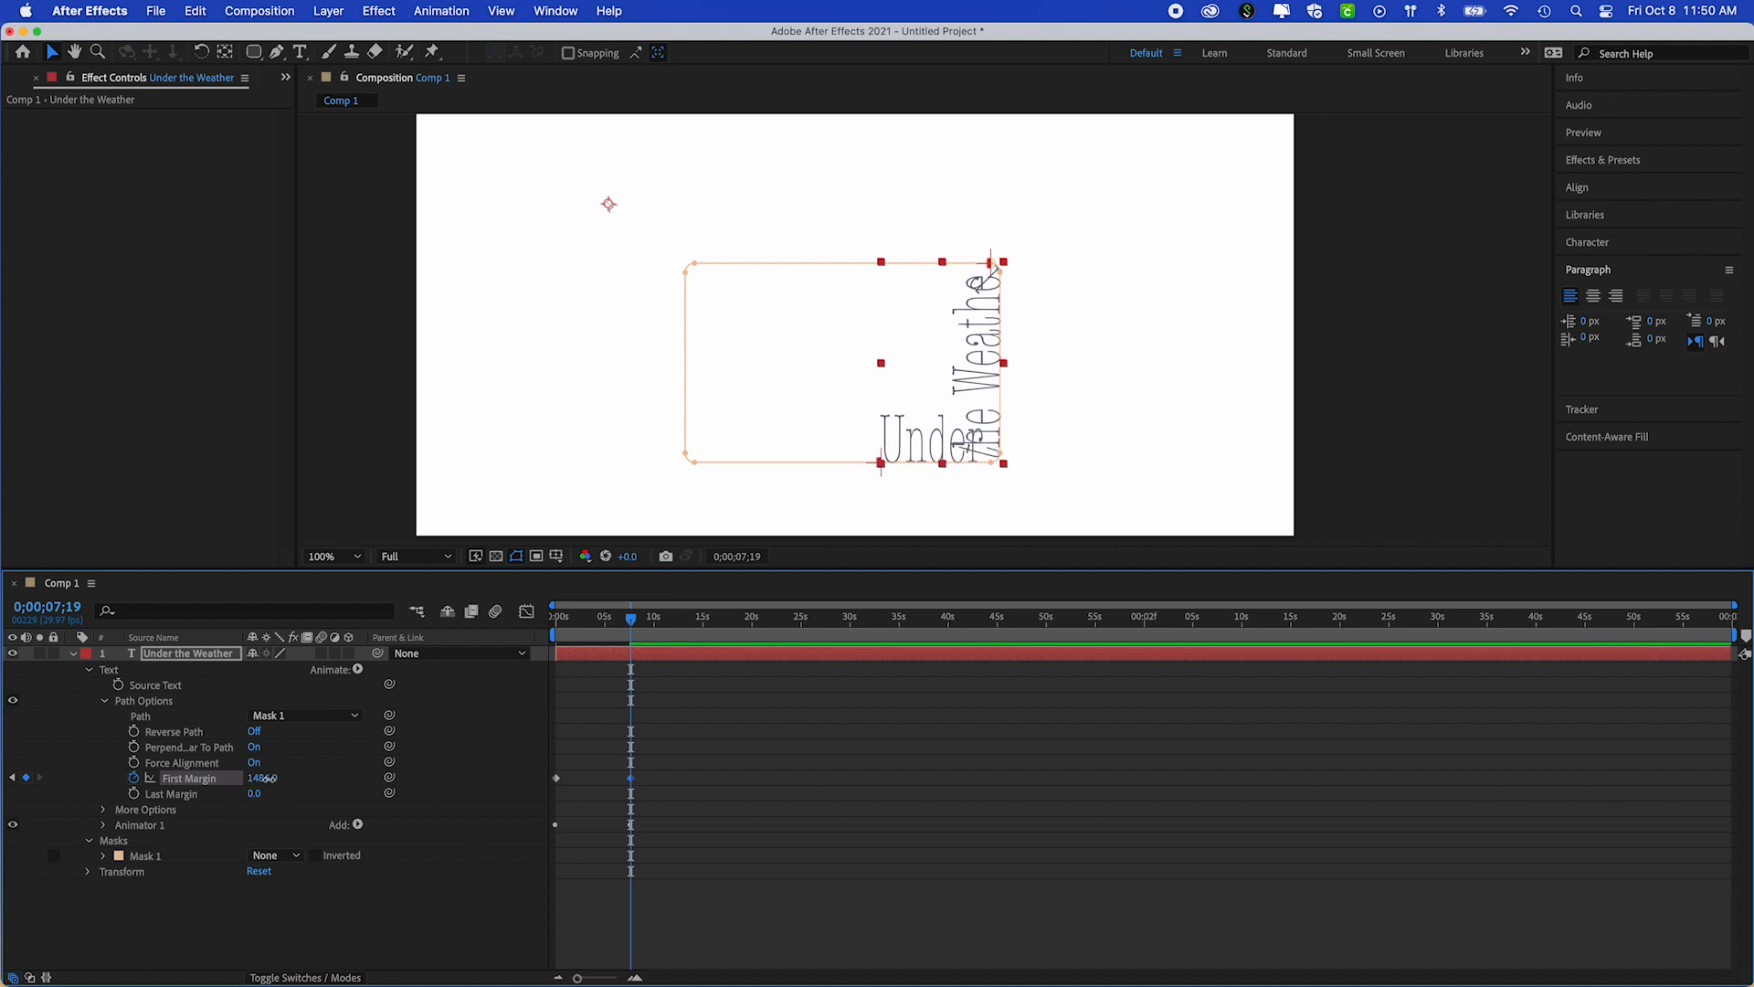
{"action": "left_click_drag", "start_coordinate": [268, 779], "coordinate": [448, 772]}
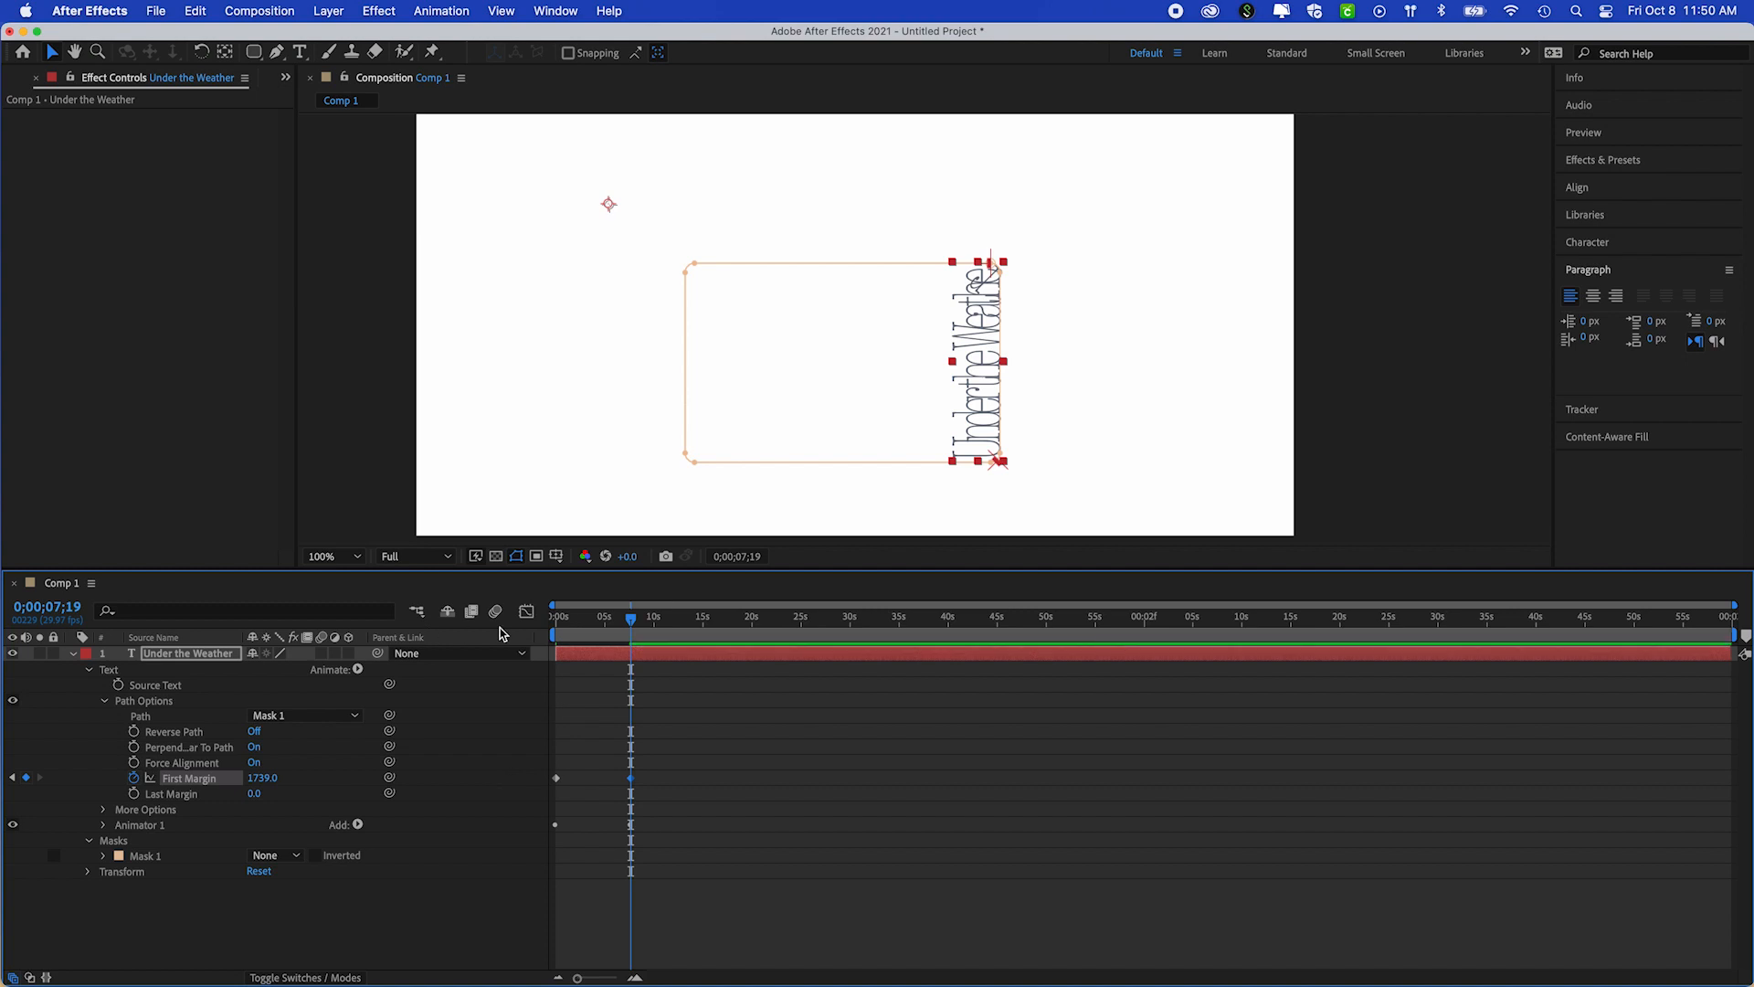
Preview the First Margin animation around the rectangle from the start
{"action": "left_click_drag", "start_coordinate": [631, 620], "coordinate": [558, 645]}
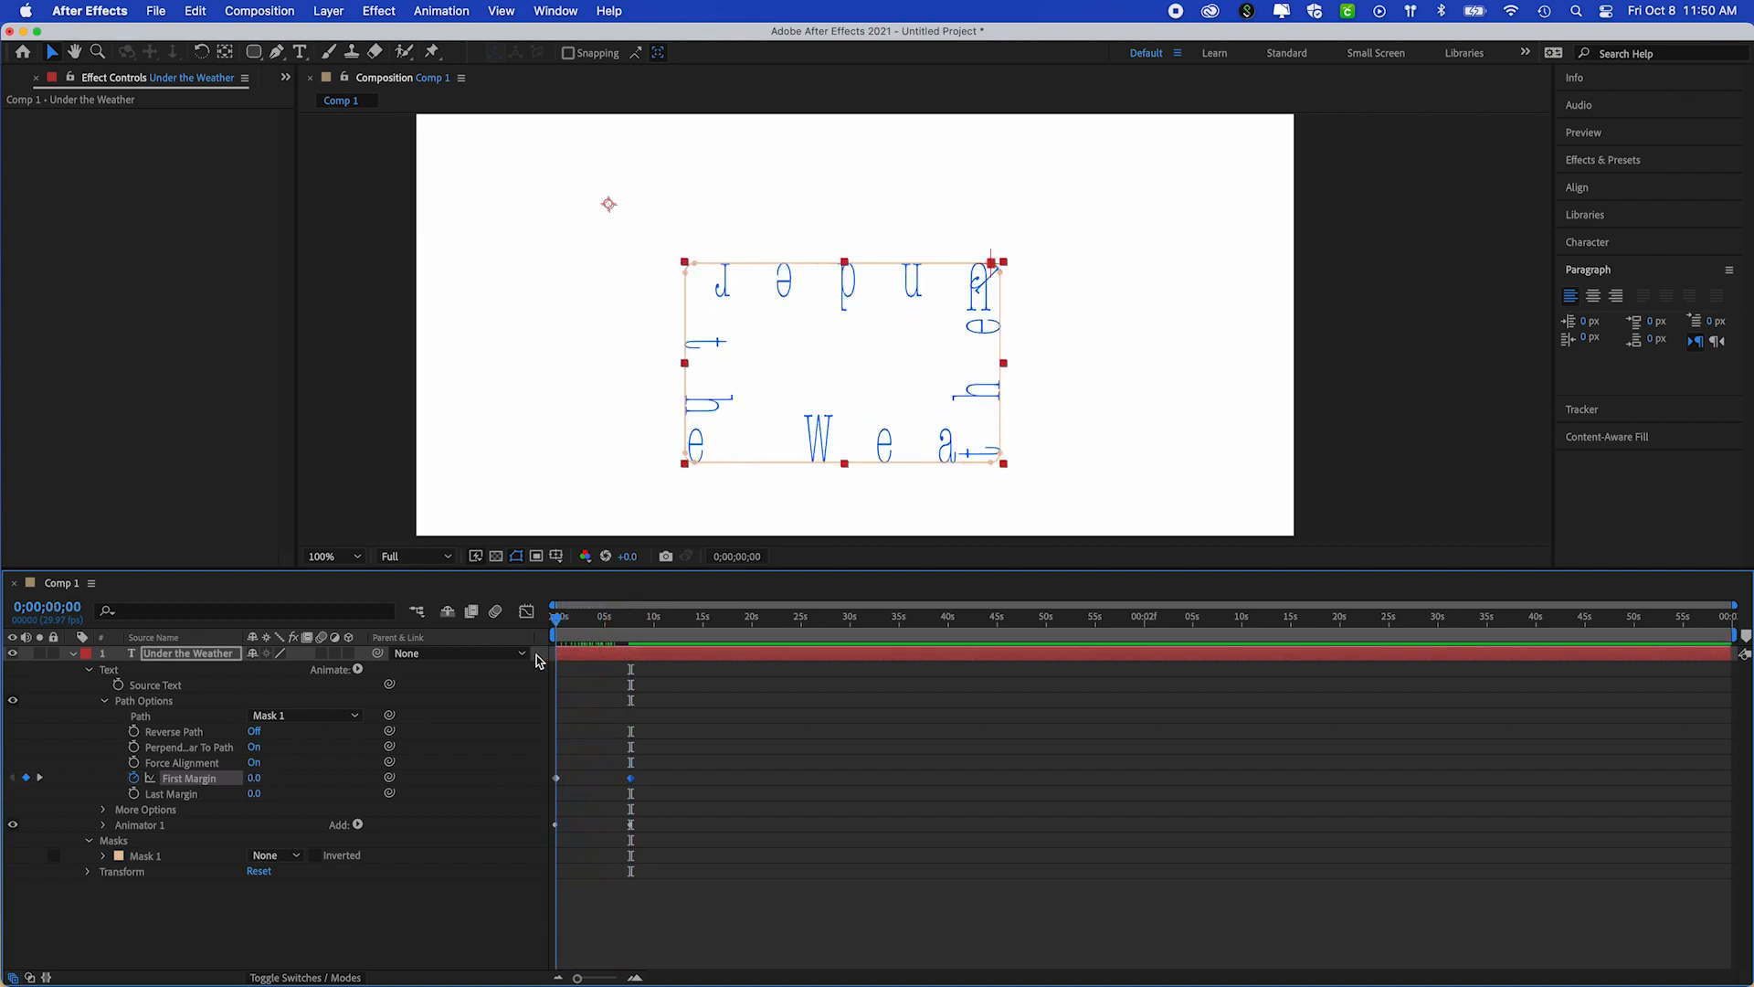
{"action": "left_click", "coordinate": [481, 672]}
{"action": "key", "text": "space"}
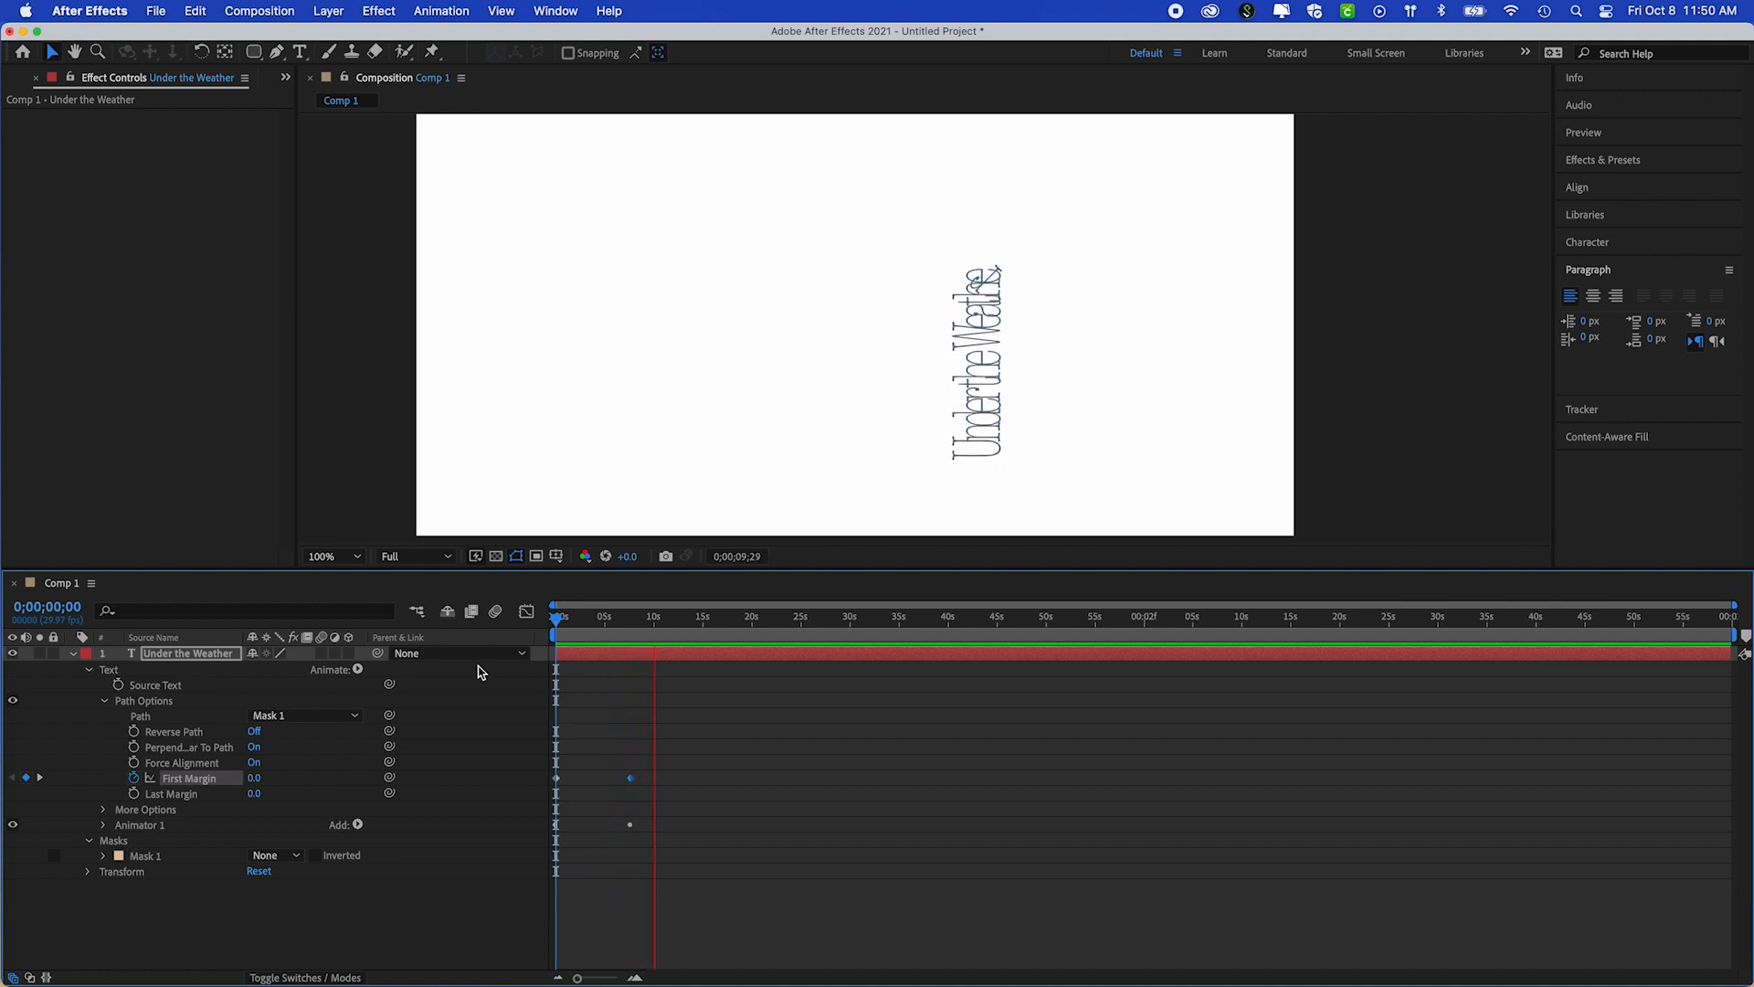
{"action": "key", "text": "space"}
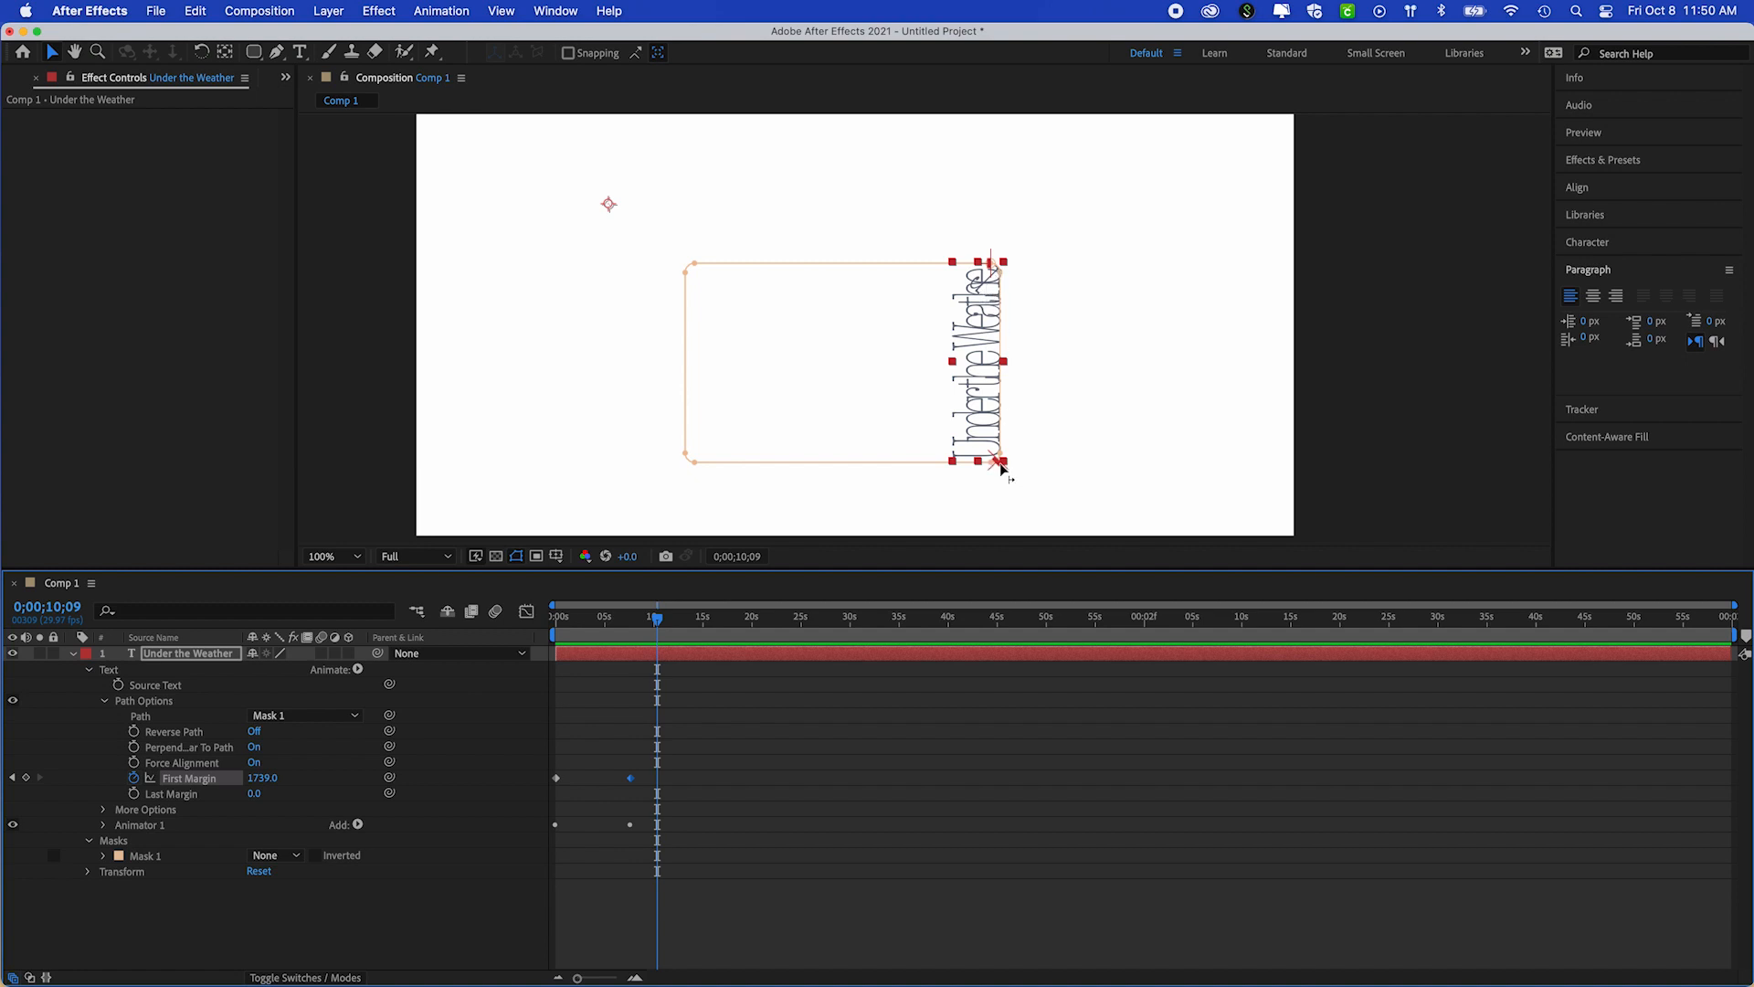
Scale the text layer up slightly from its lower-right corner, together with its rectangular path
{"action": "left_click_drag", "start_coordinate": [1003, 466], "coordinate": [1032, 490]}
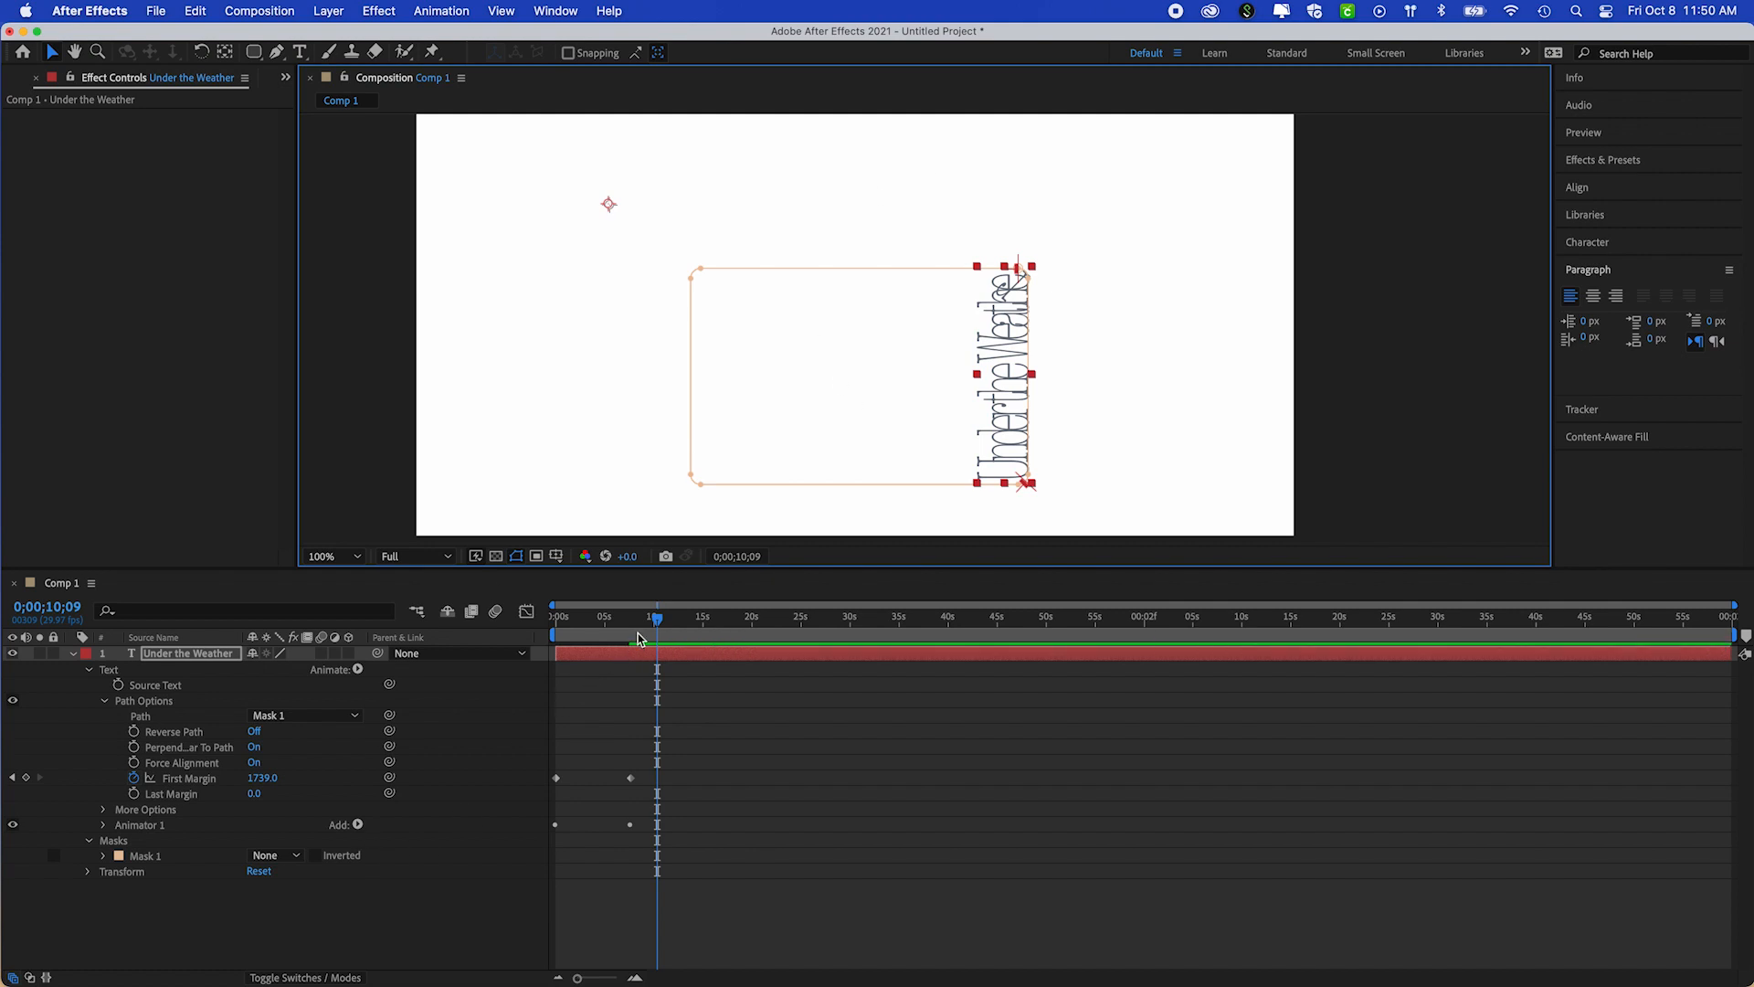